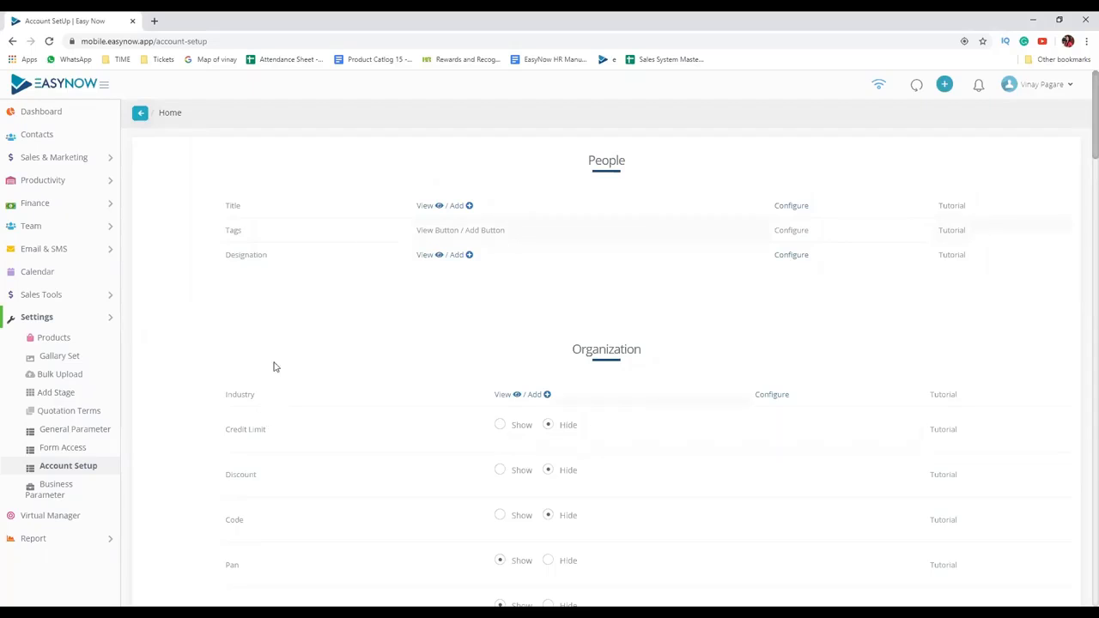
left_click(86, 318)
scroll(137, 328, "down", 1)
scroll(137, 328, "up", 1)
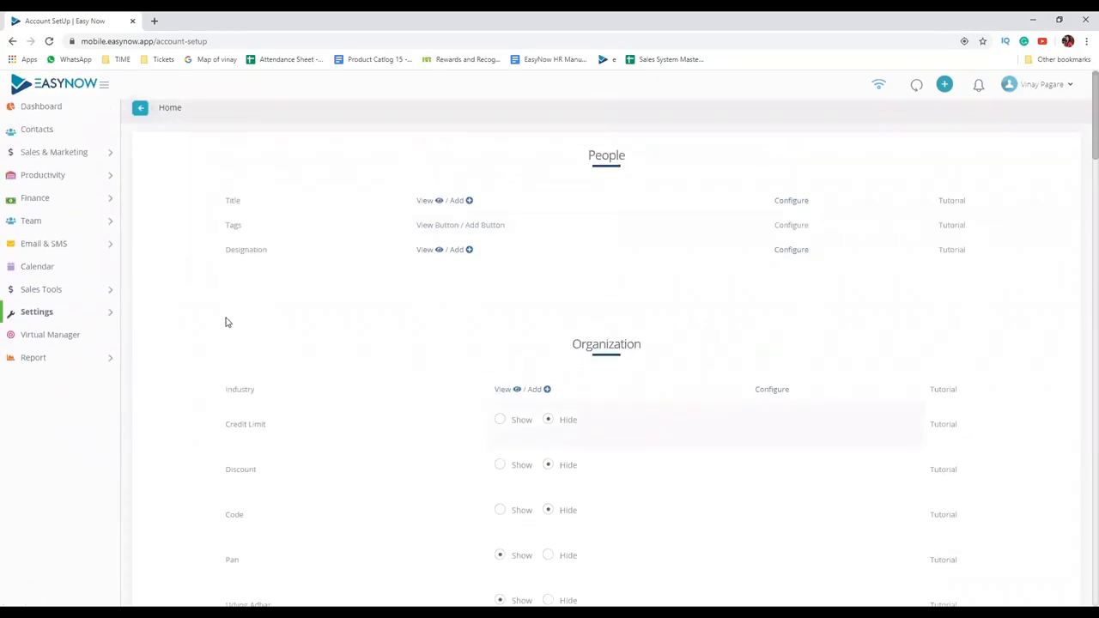
left_click(103, 319)
scroll(85, 420, "down", 1)
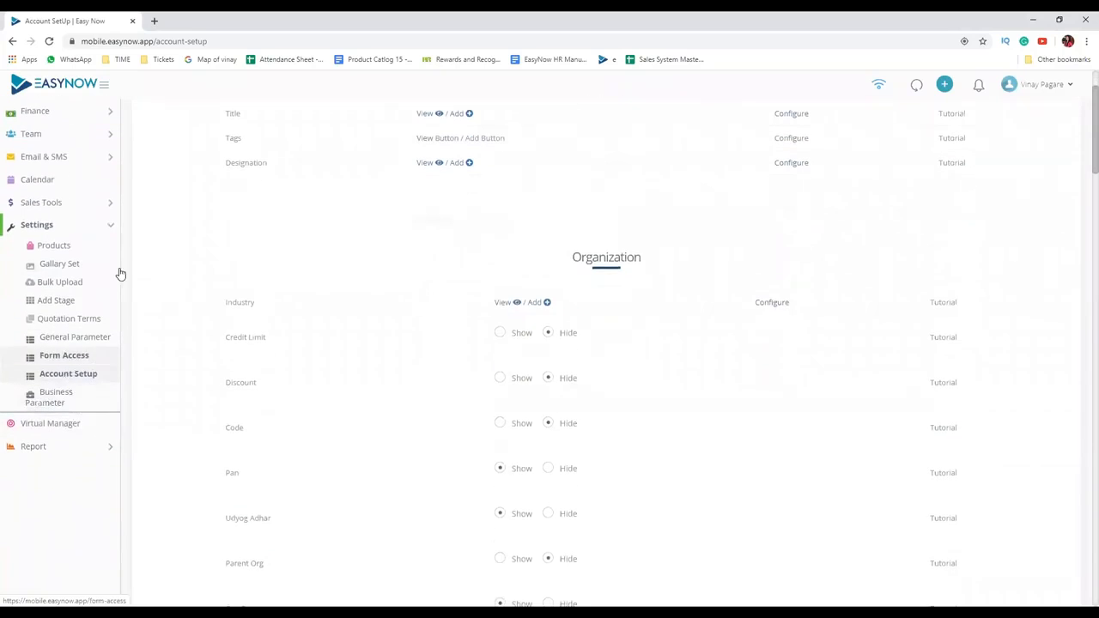
left_click(108, 229)
scroll(505, 302, "up", 1)
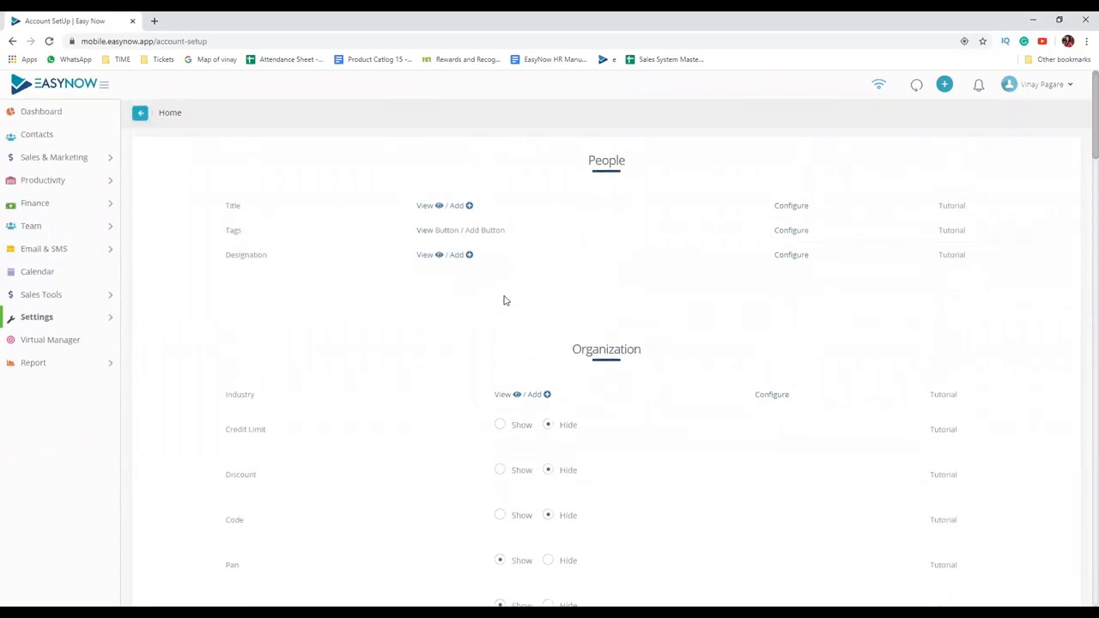
- Look through the Account Setup sections from People down to Invoice to see which parameters can be configured
scroll(622, 405, "down", 10)
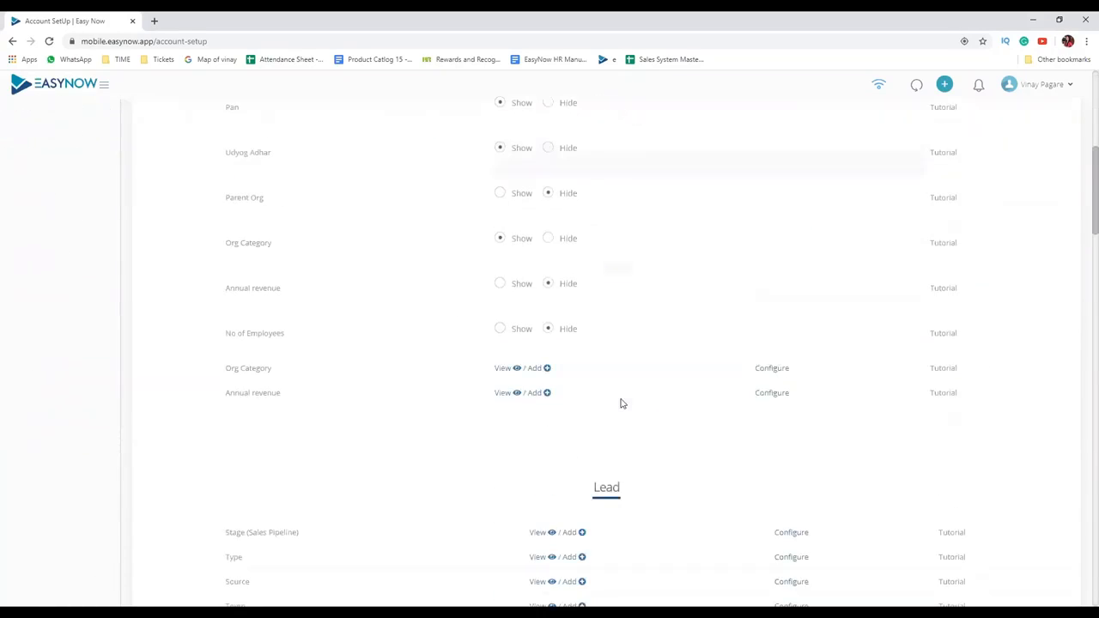
scroll(622, 401, "down", 8)
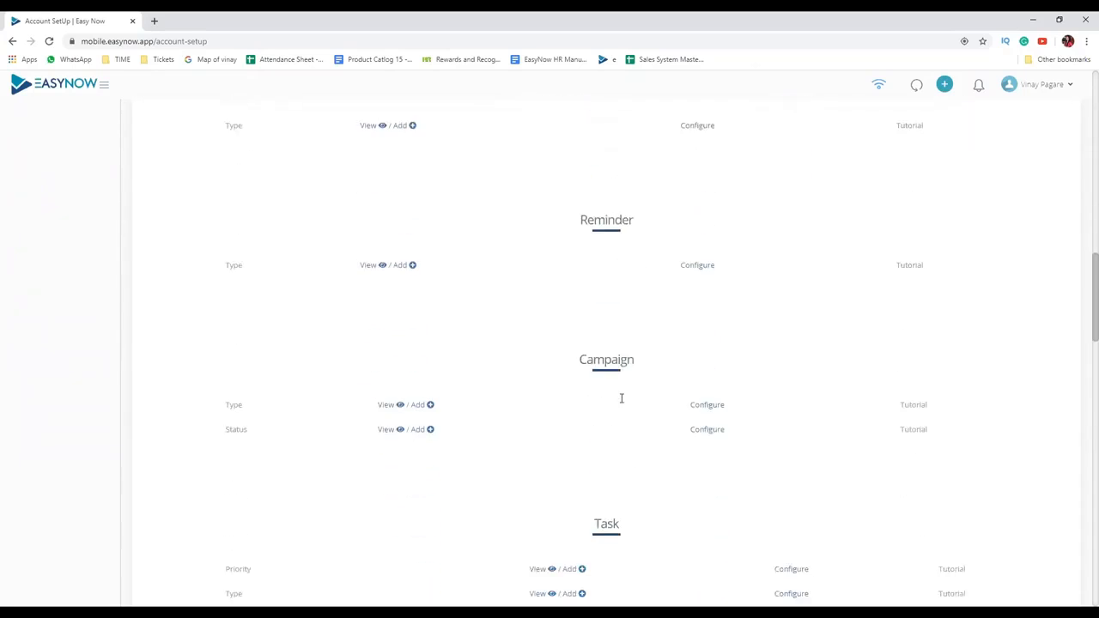
scroll(622, 401, "down", 10)
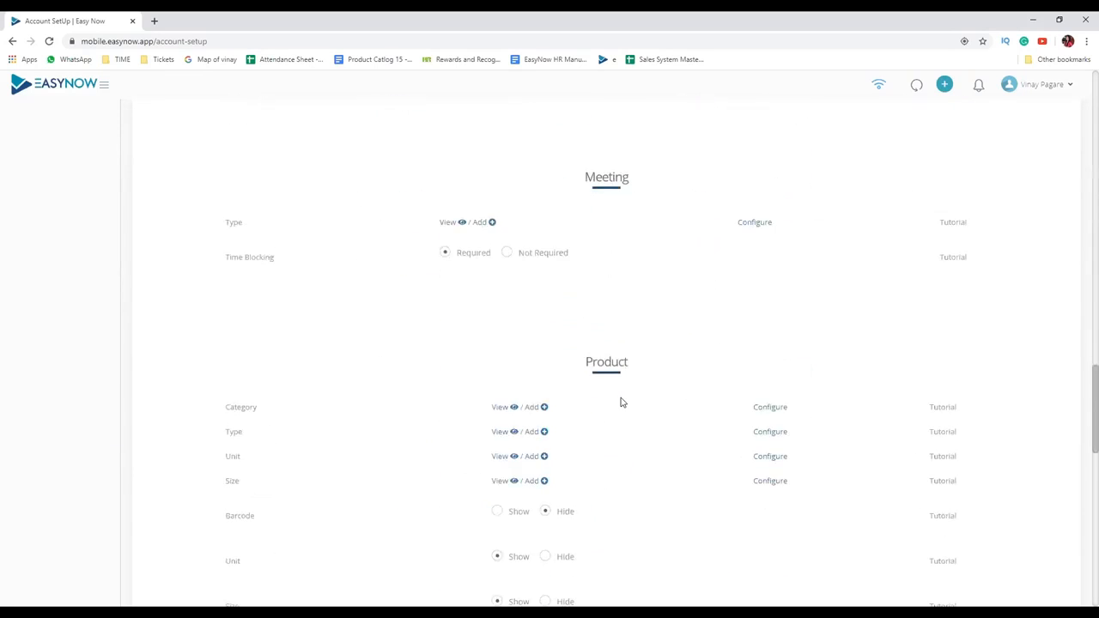
scroll(622, 402, "down", 3)
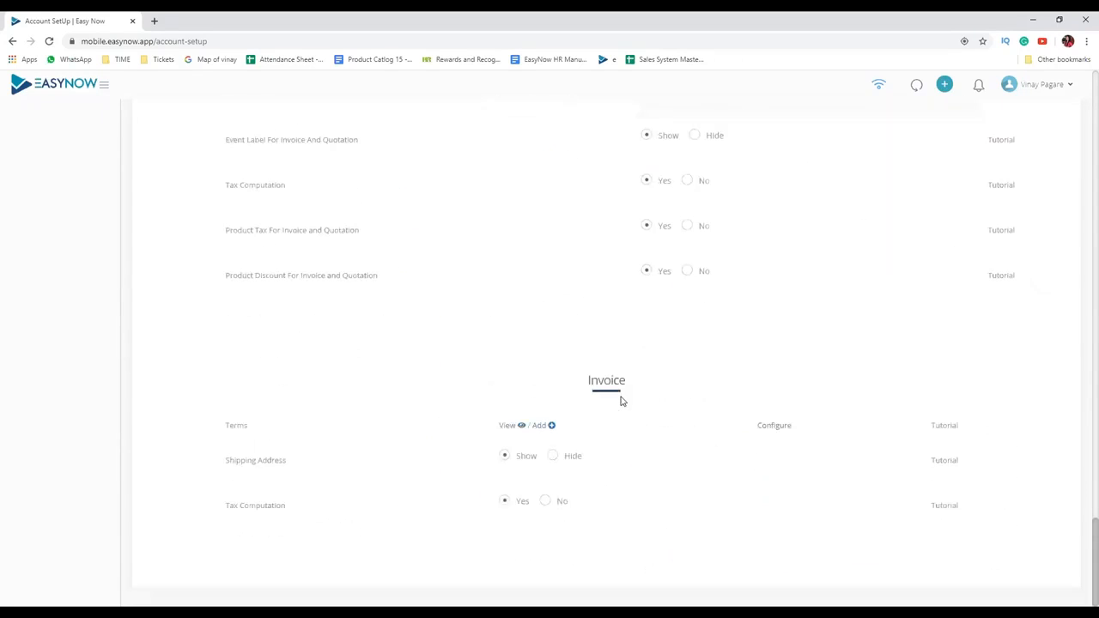
scroll(615, 381, "up", 15)
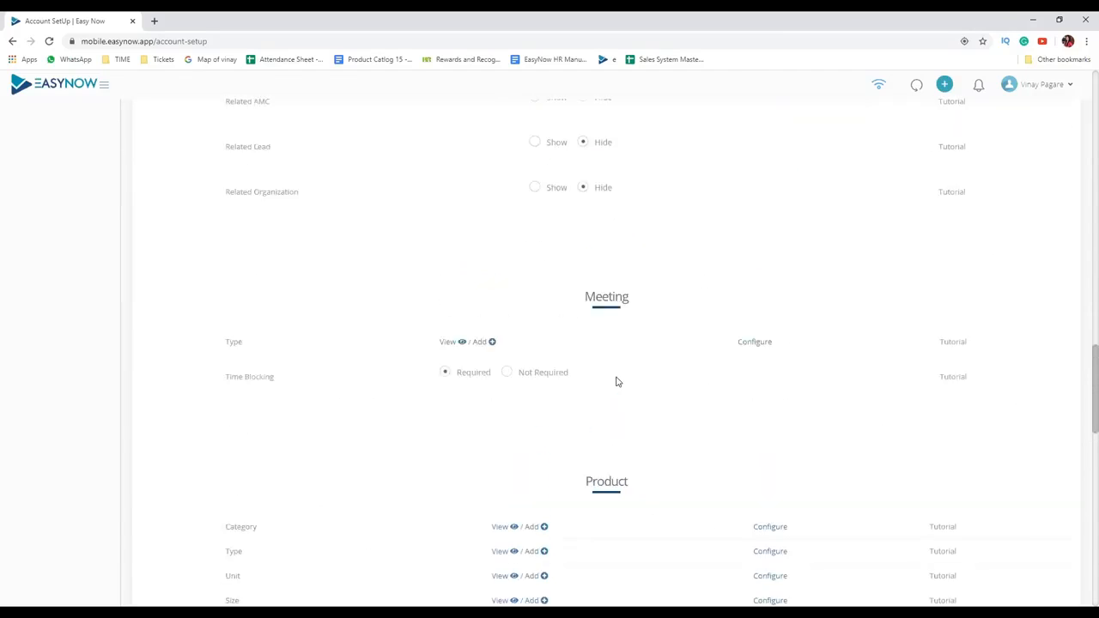
scroll(615, 381, "up", 5)
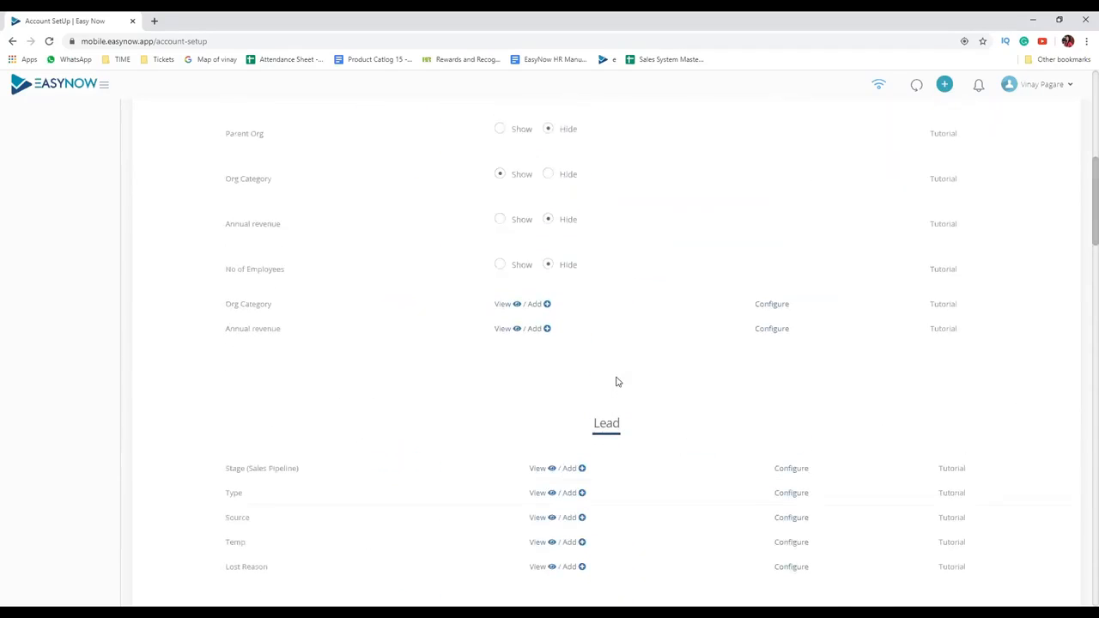
scroll(616, 381, "up", 6)
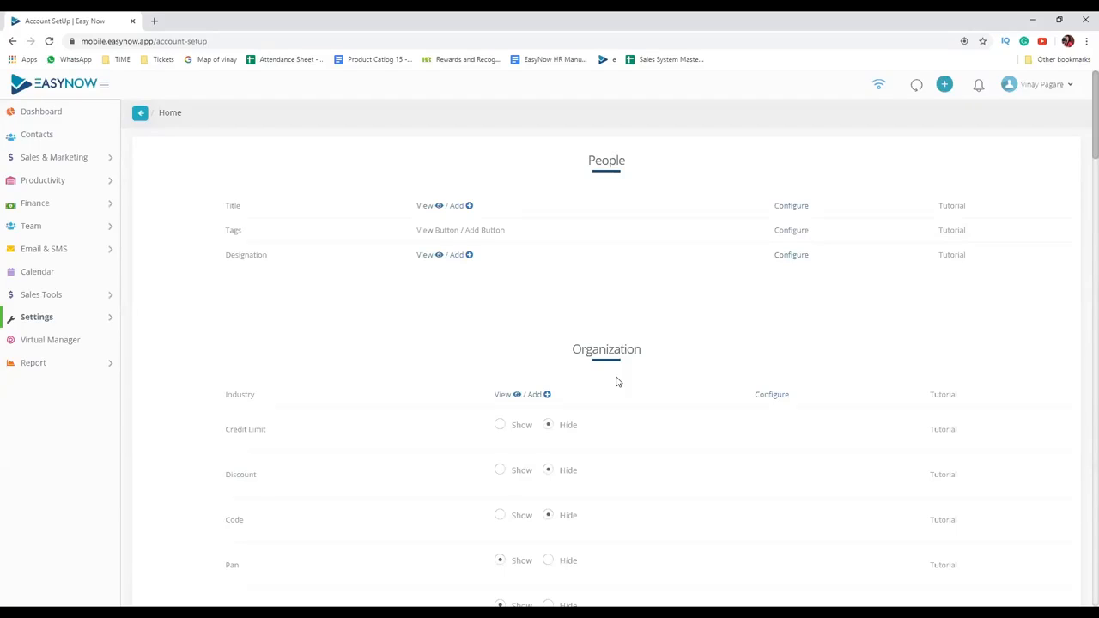
- Load the Dashboard in a separate browser tab and open the form for adding a new person there
left_click(153, 20)
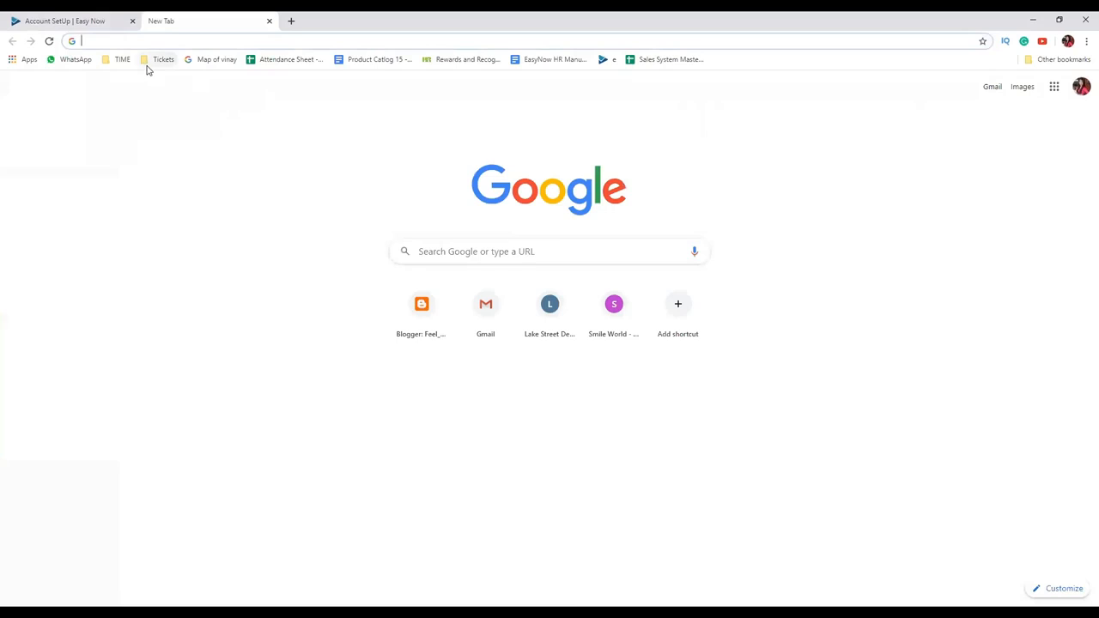
left_click(74, 20)
right_click(89, 112)
left_click(120, 125)
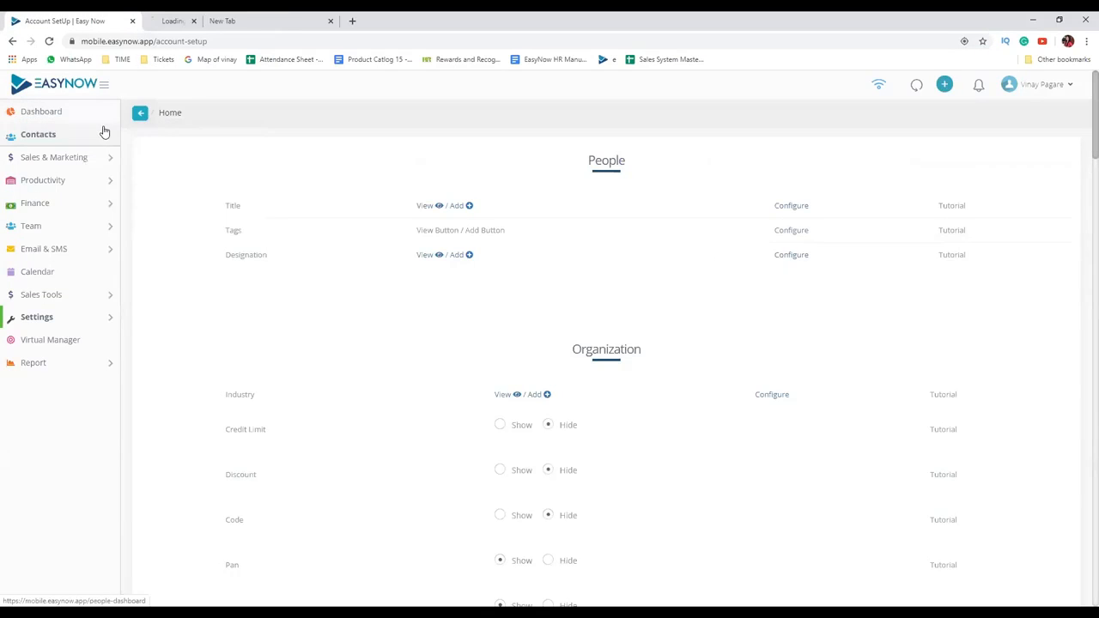
left_click(223, 22)
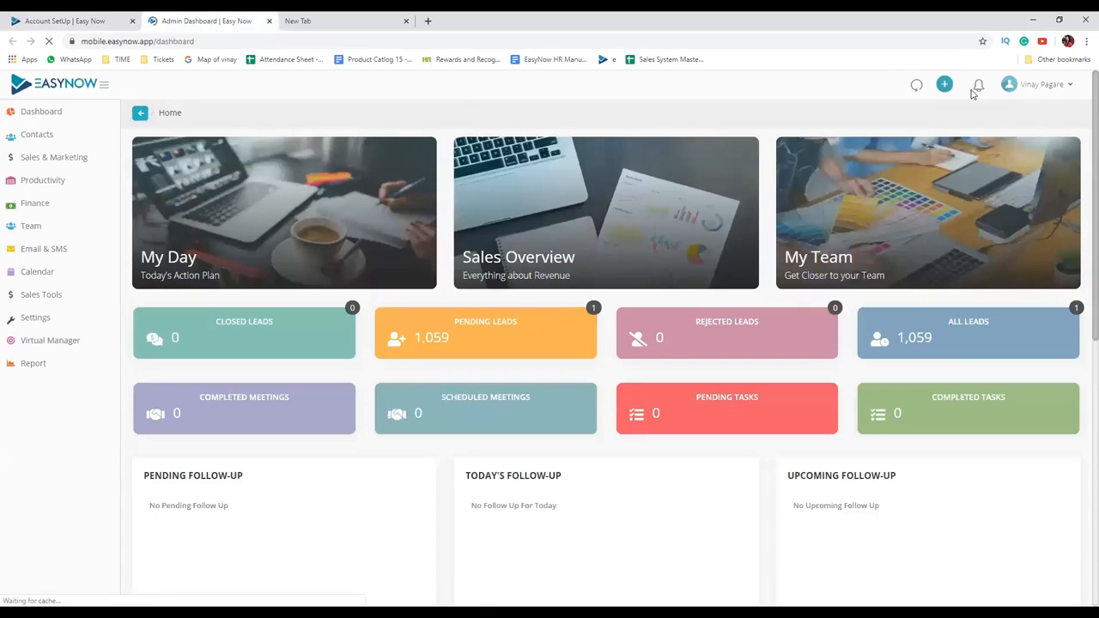
left_click(942, 86)
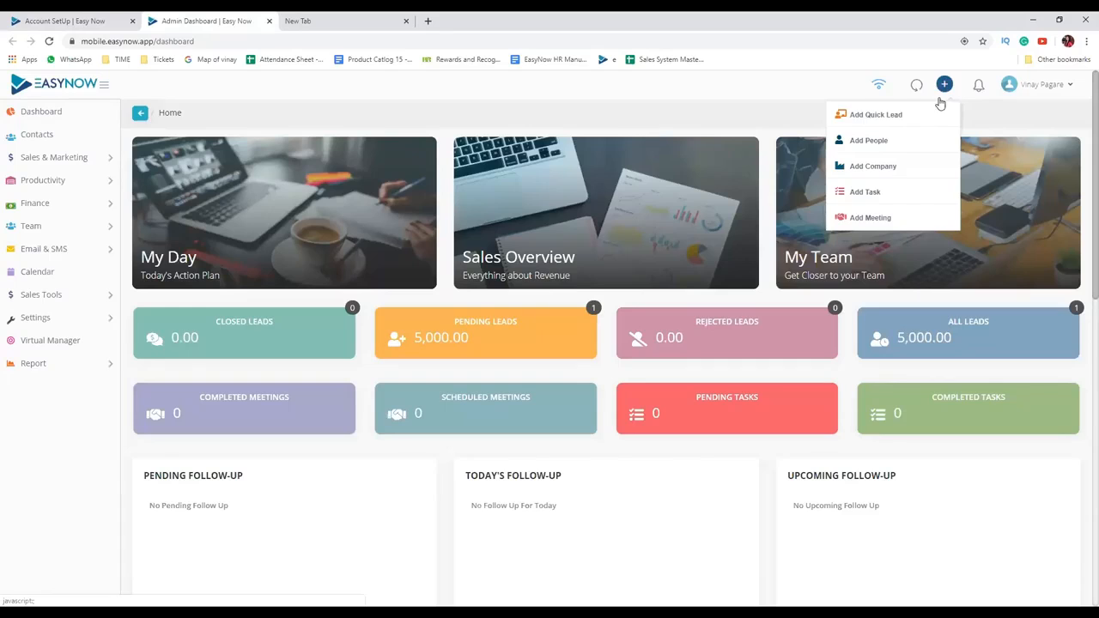
left_click(905, 148)
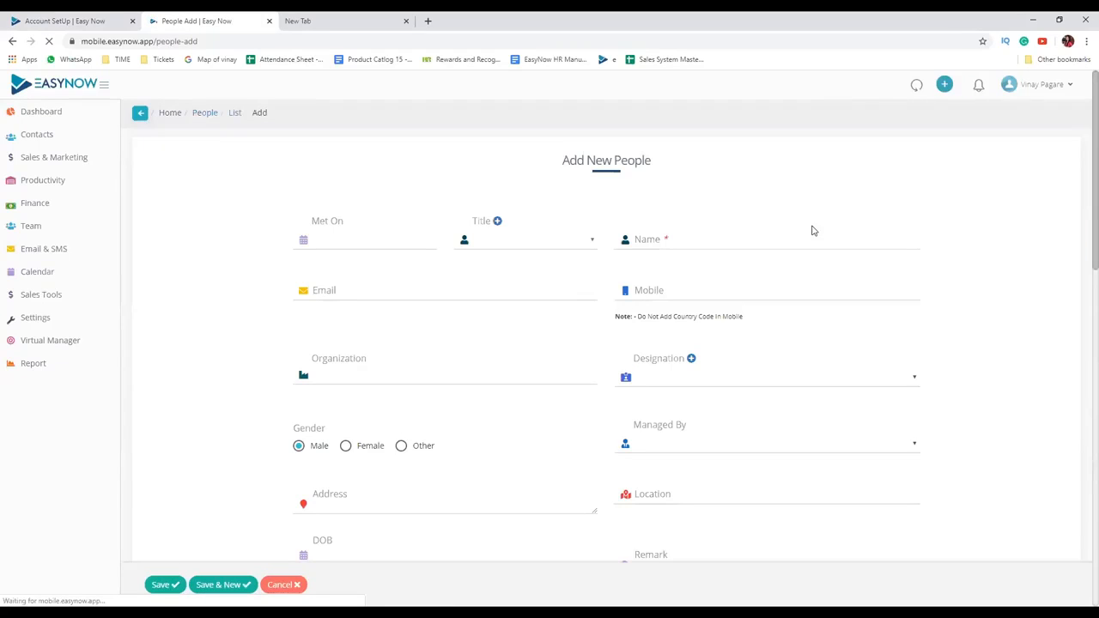
- Check the available Title and Designation options in the Add New People form without changing them
left_click(517, 246)
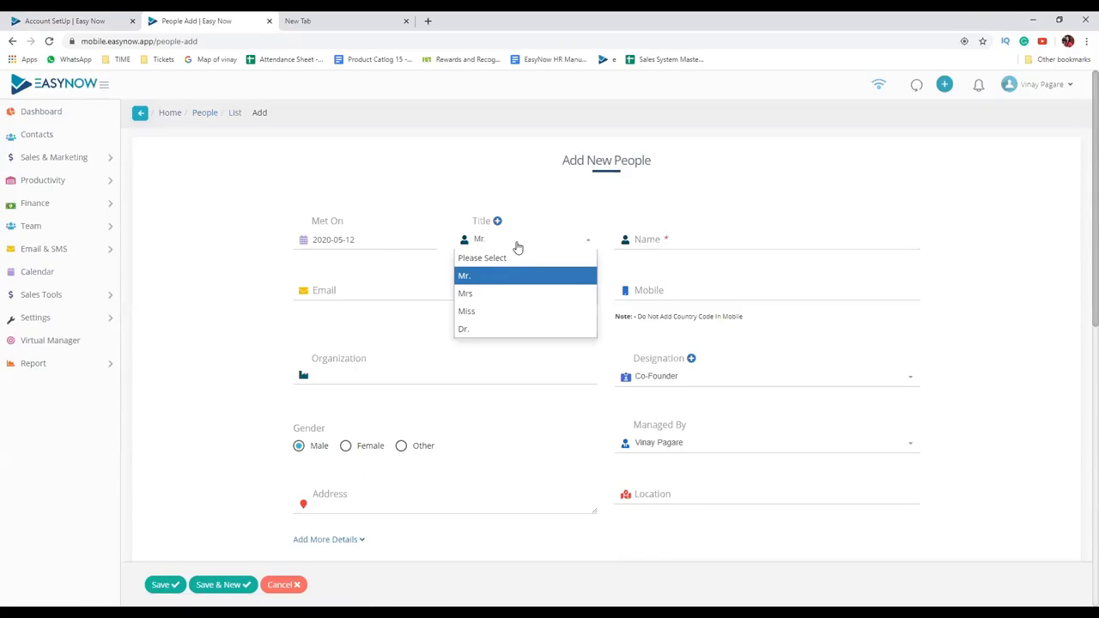
left_click(517, 246)
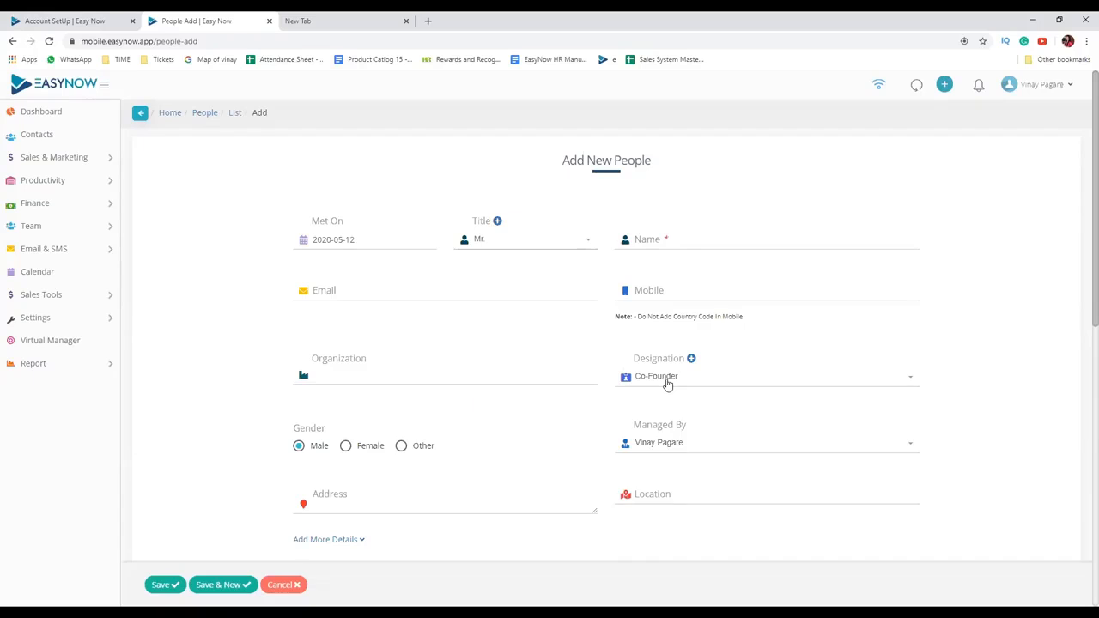
left_click(667, 385)
left_click(648, 380)
scroll(581, 355, "down", 1)
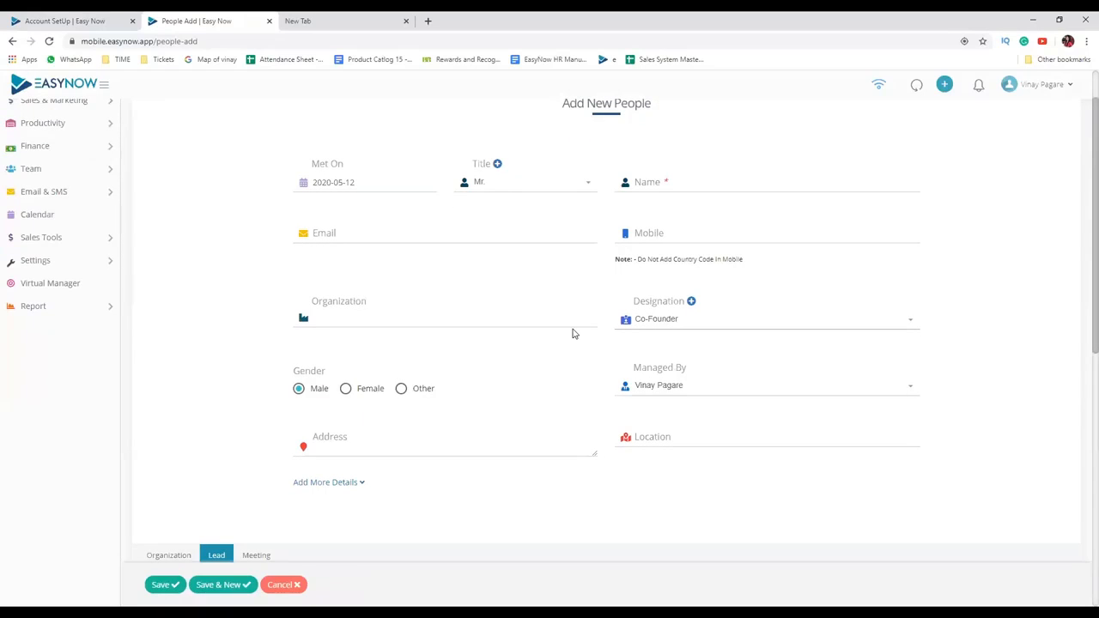
scroll(573, 333, "up", 1)
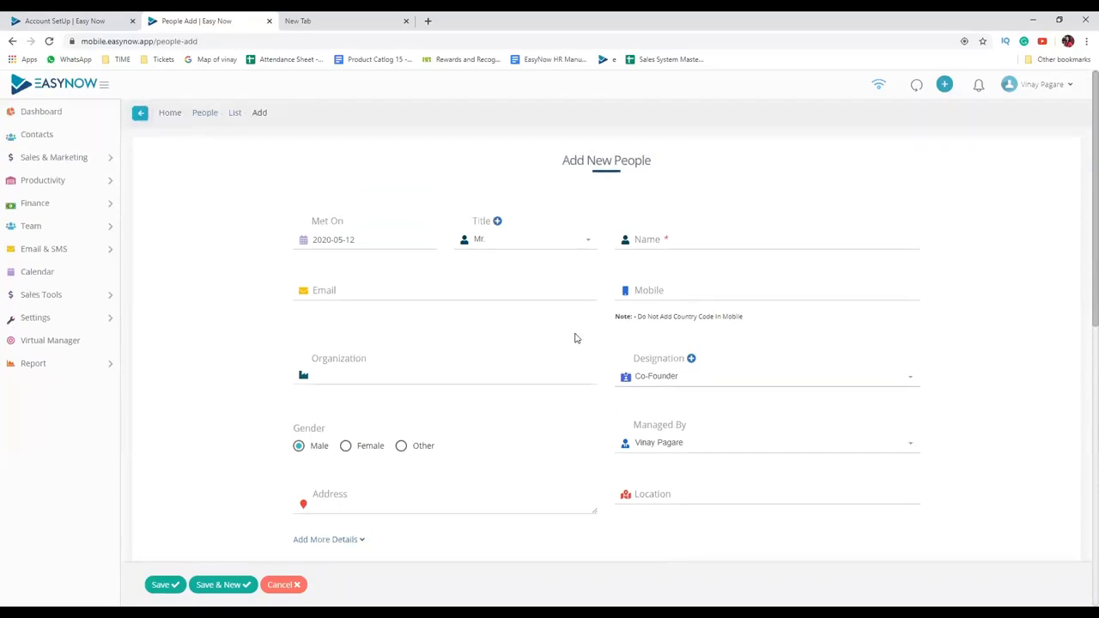
- Return to Account Setup and view the list of existing People titles
left_click(59, 21)
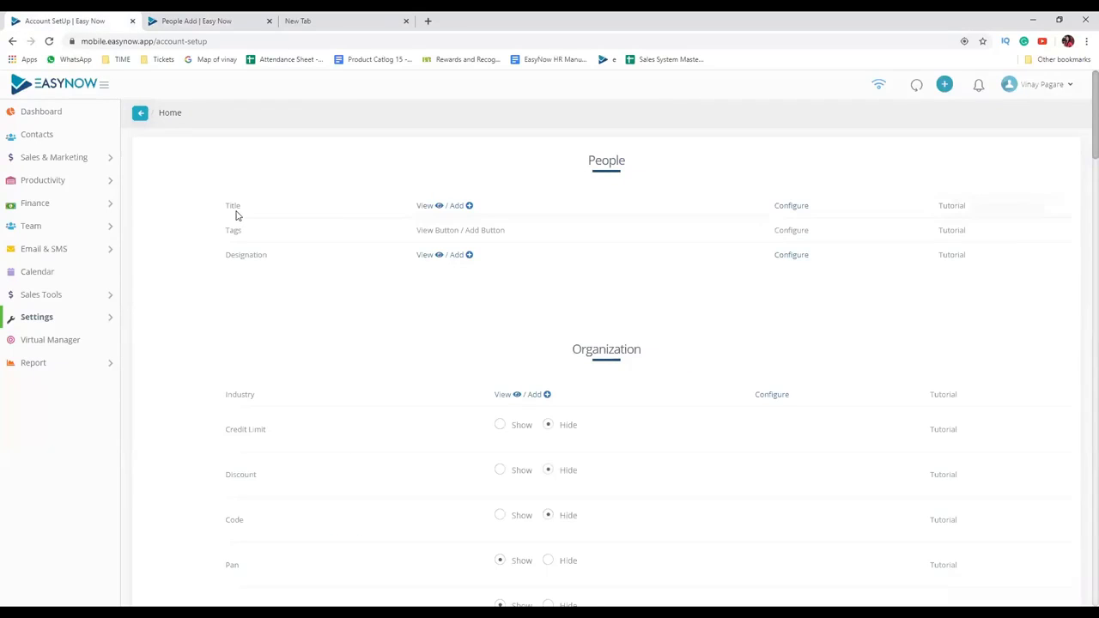
left_click(425, 207)
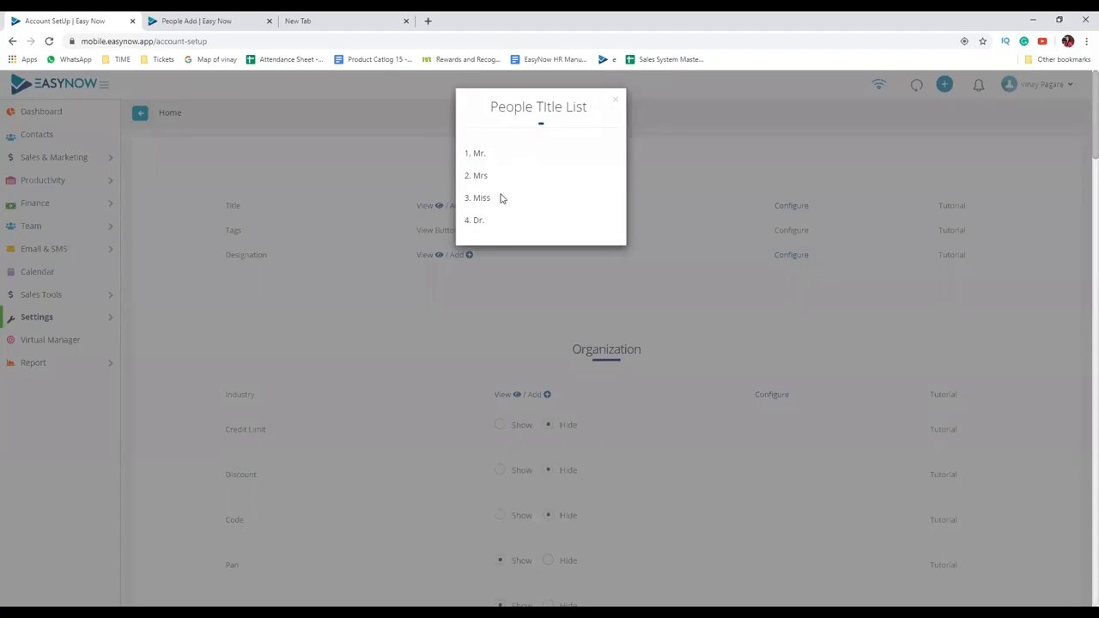
left_click(614, 101)
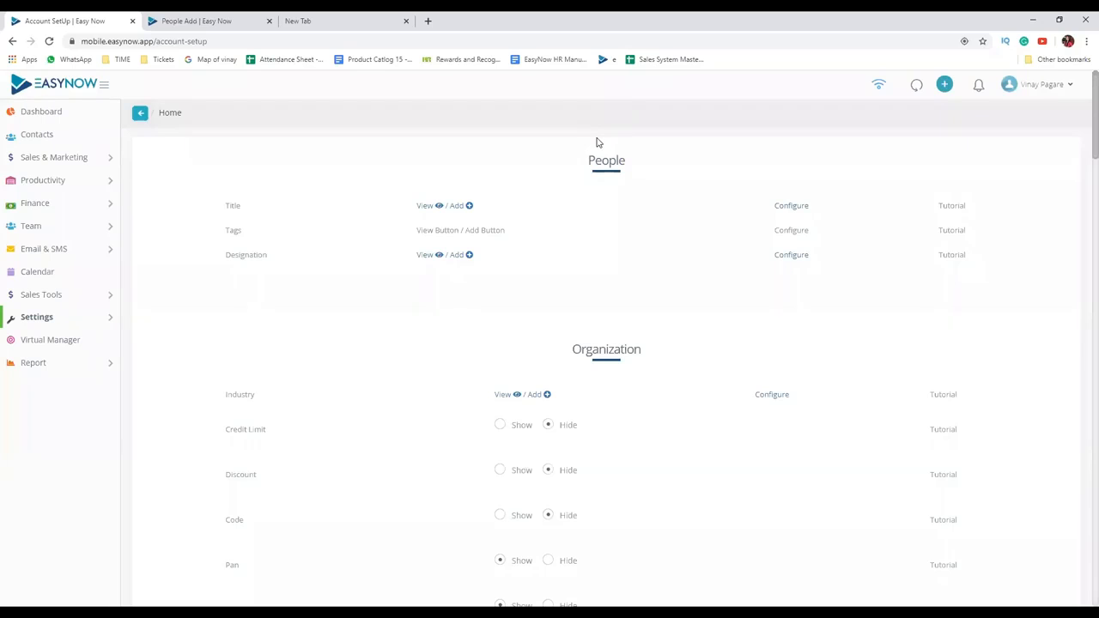
- Inspect the People Title add form and value list, including the parameter's configuration page, without changing anything
left_click(460, 206)
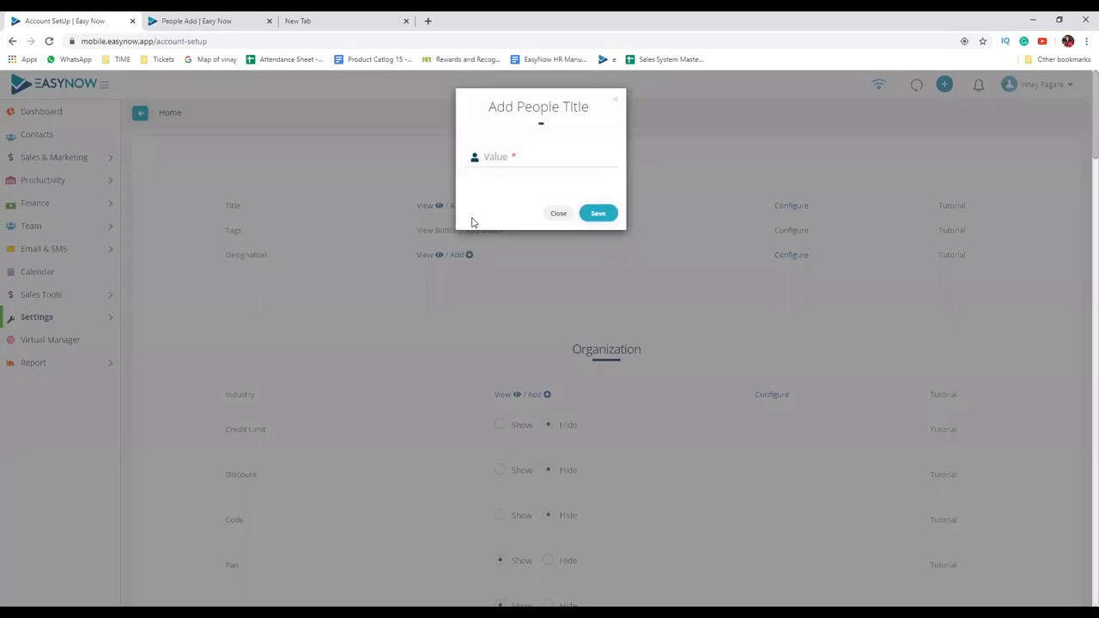
left_click(550, 213)
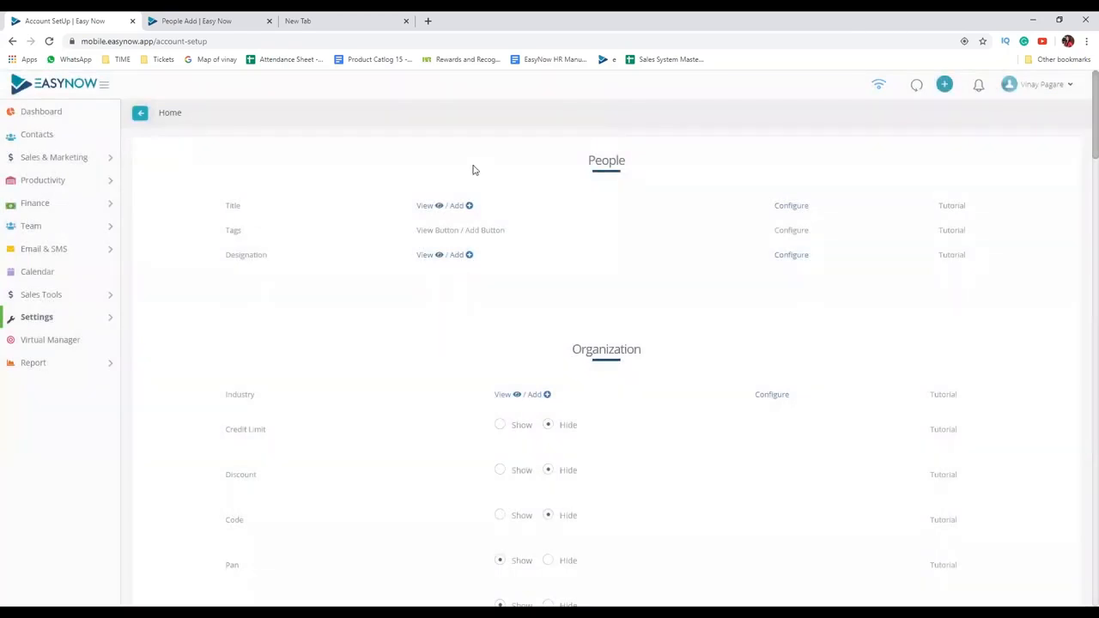
left_click(440, 207)
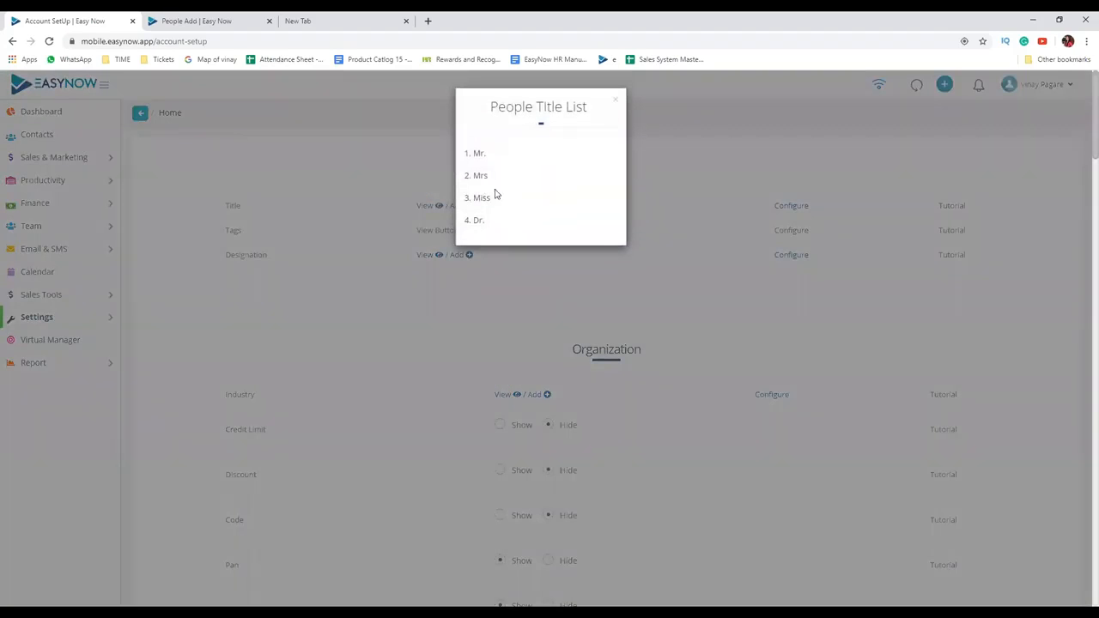
left_click(434, 203)
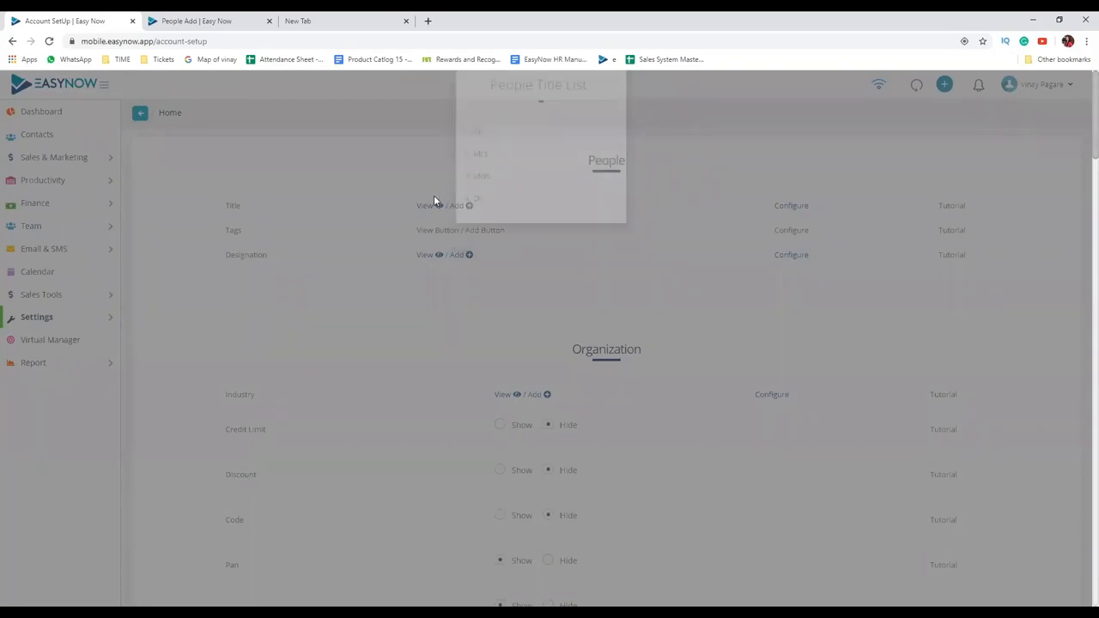
left_click(791, 207)
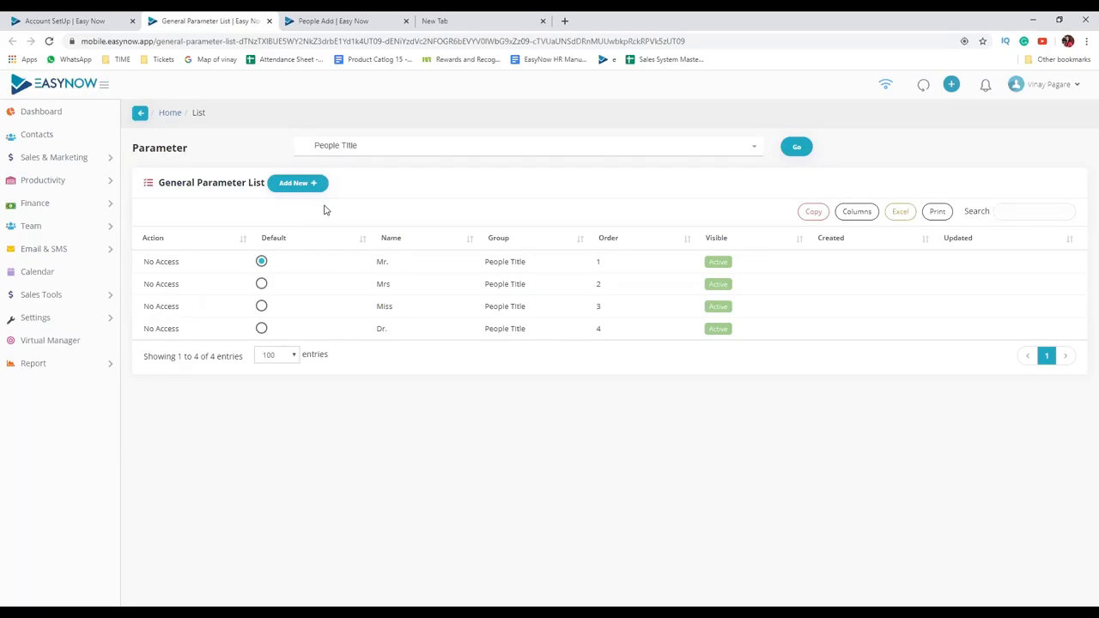
left_click(269, 21)
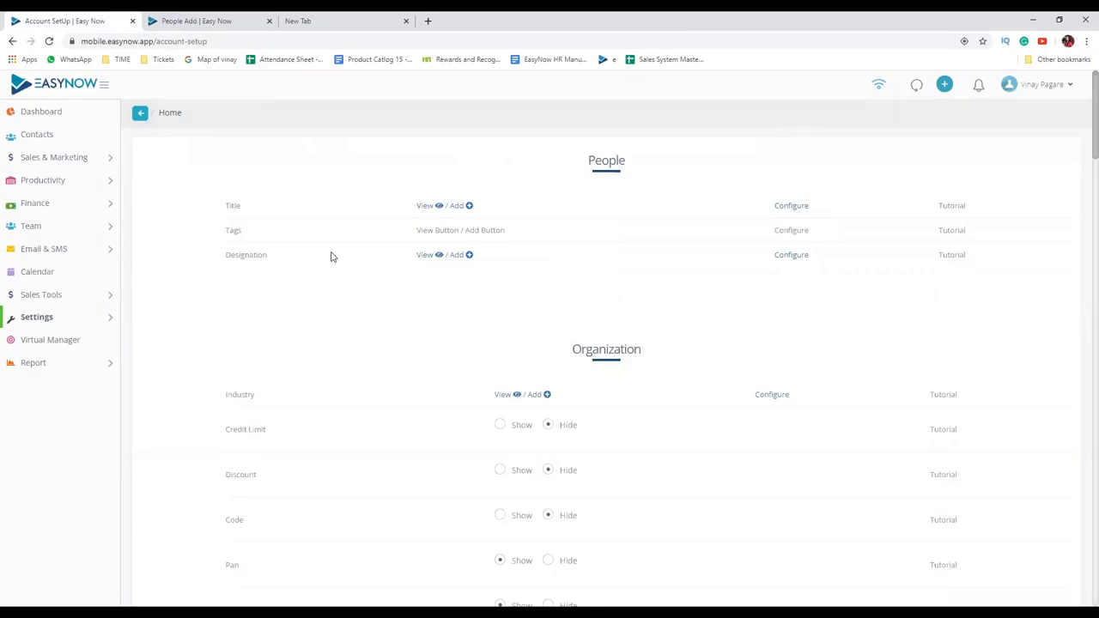
- Read through the full Company Designation list in the People section and close it
left_click(421, 256)
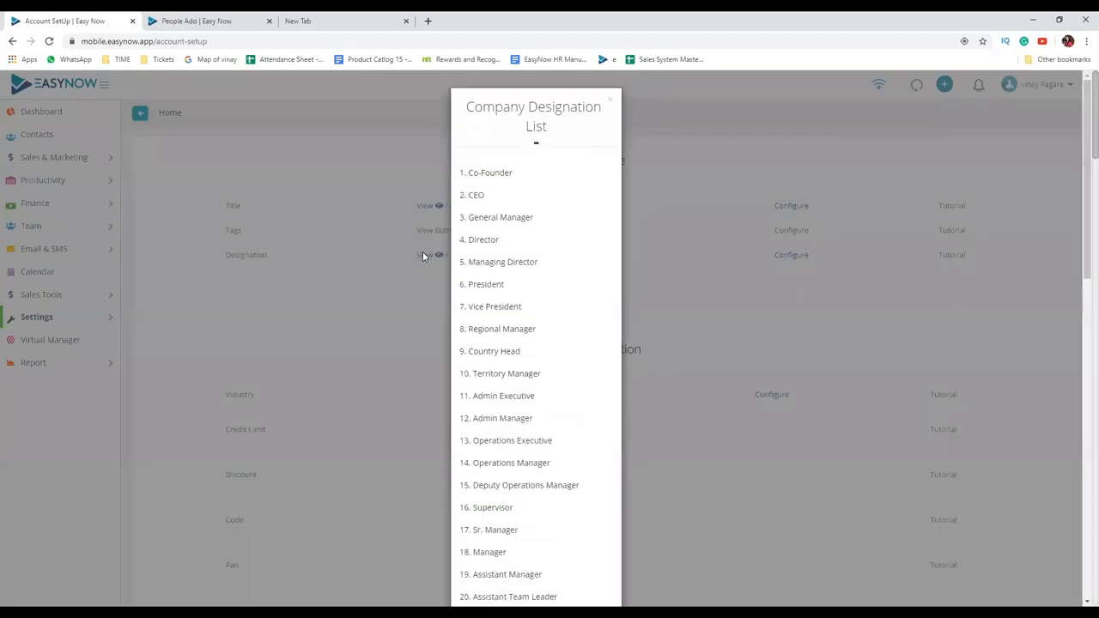
scroll(532, 241, "down", 3)
scroll(532, 241, "down", 6)
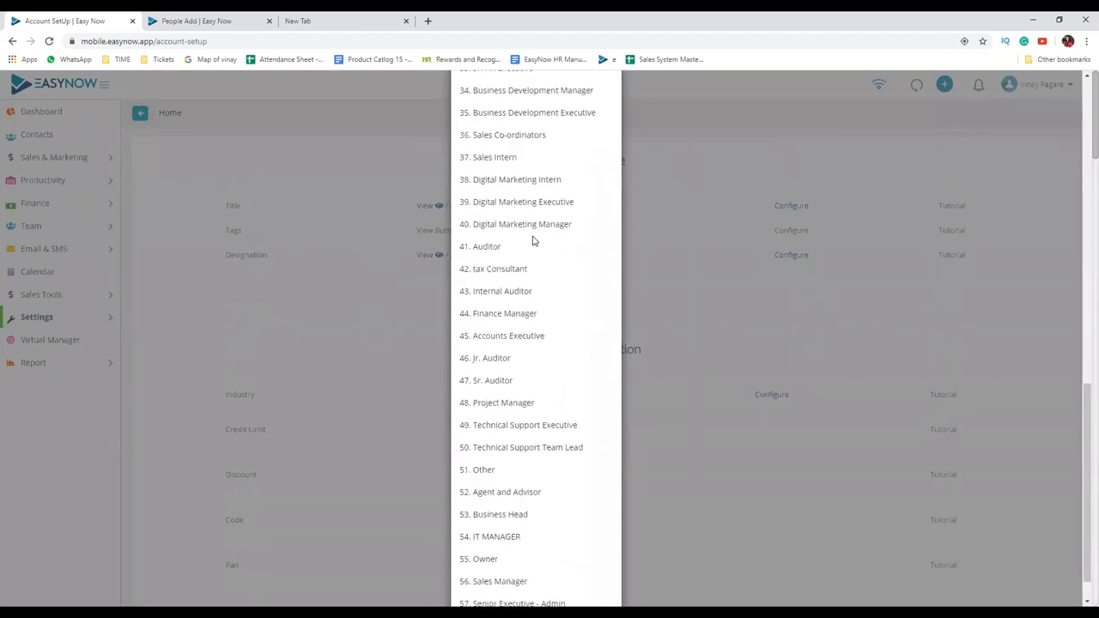
scroll(532, 241, "up", 5)
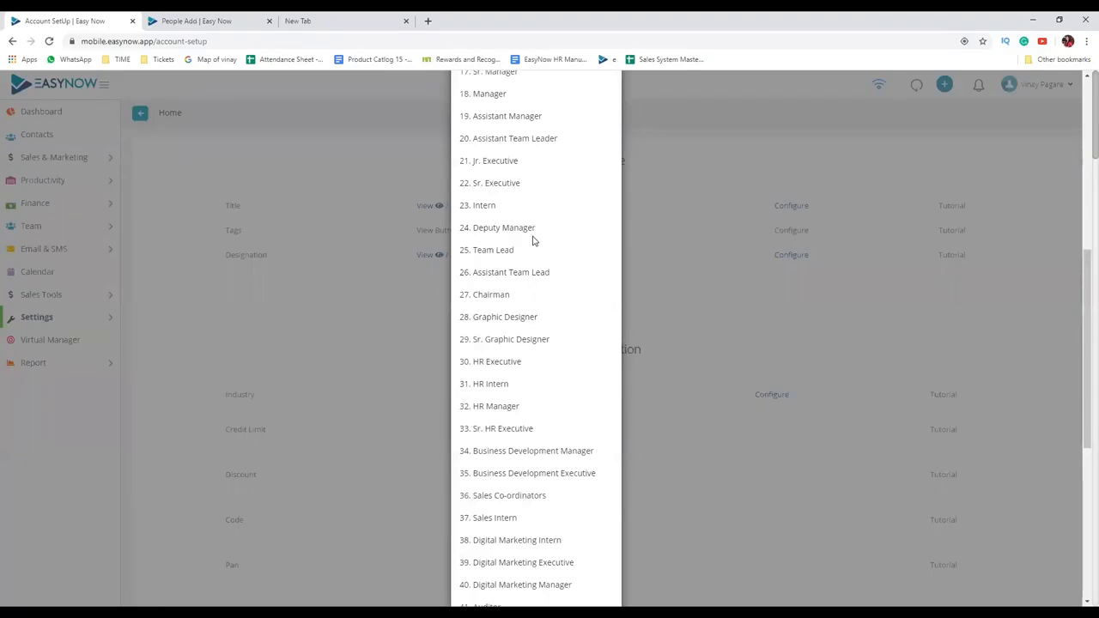
scroll(532, 241, "down", 5)
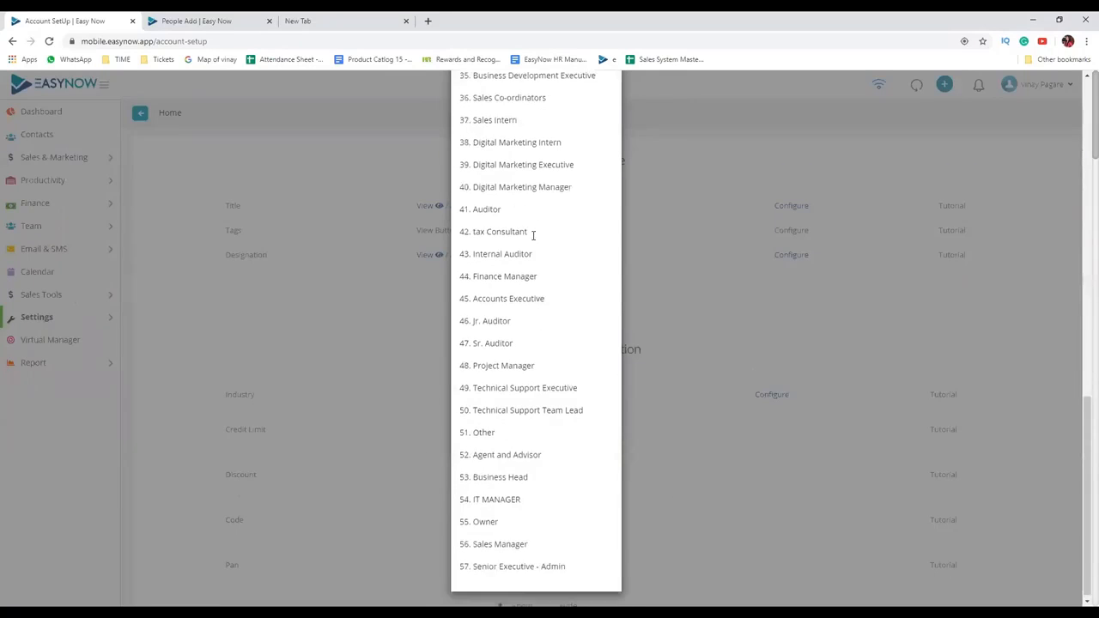
scroll(532, 242, "up", 10)
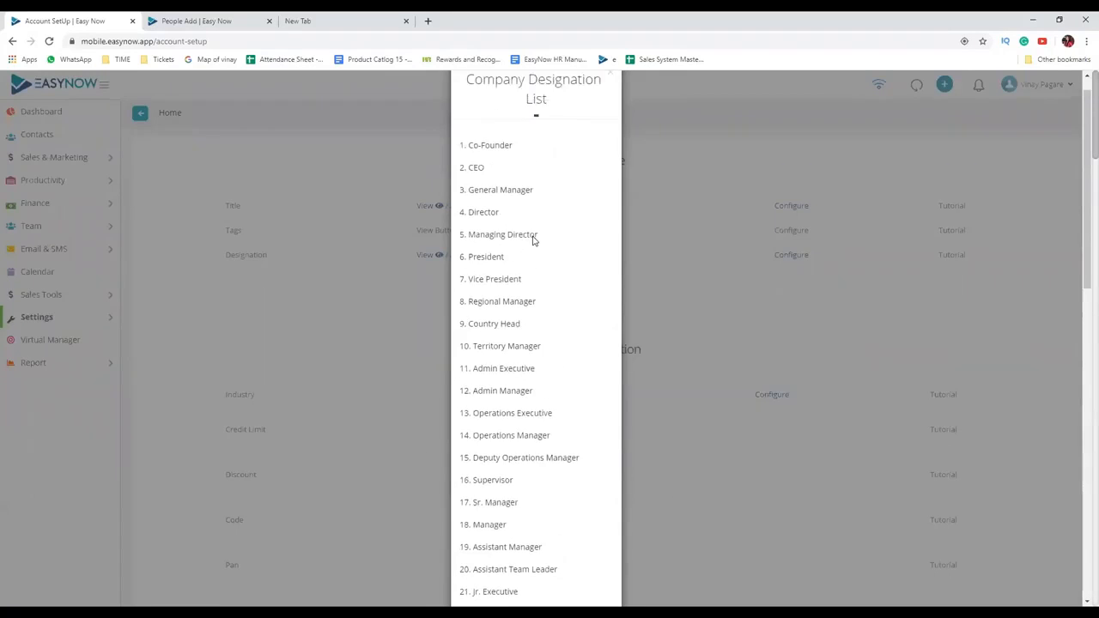
left_click(610, 101)
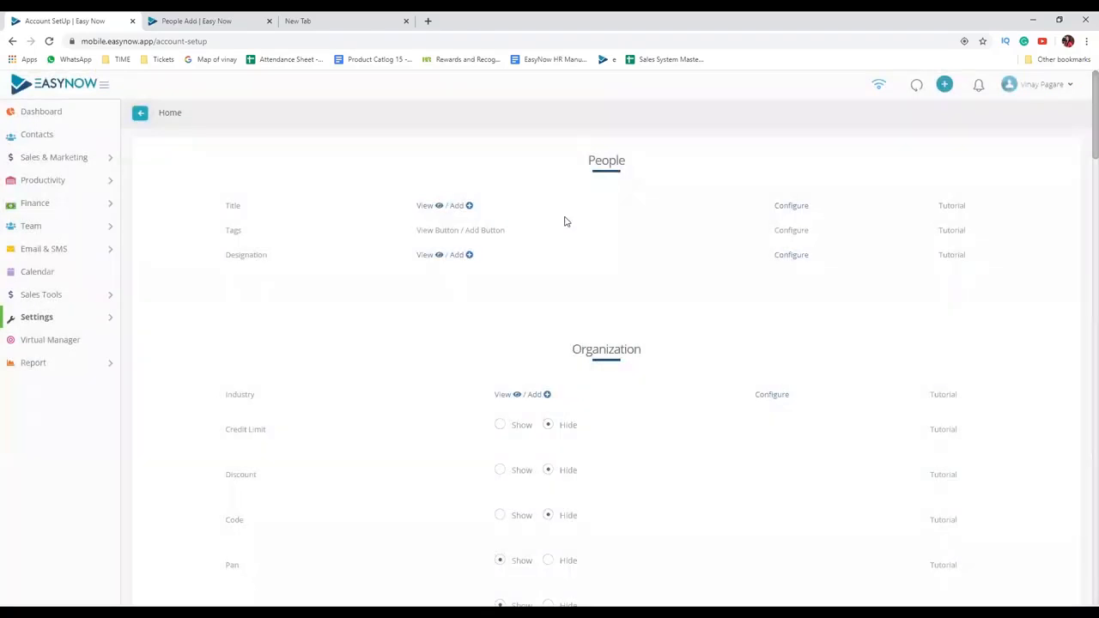
- Add Purchase Manager as a new company designation in the People section and save it
left_click(457, 255)
left_click(503, 176)
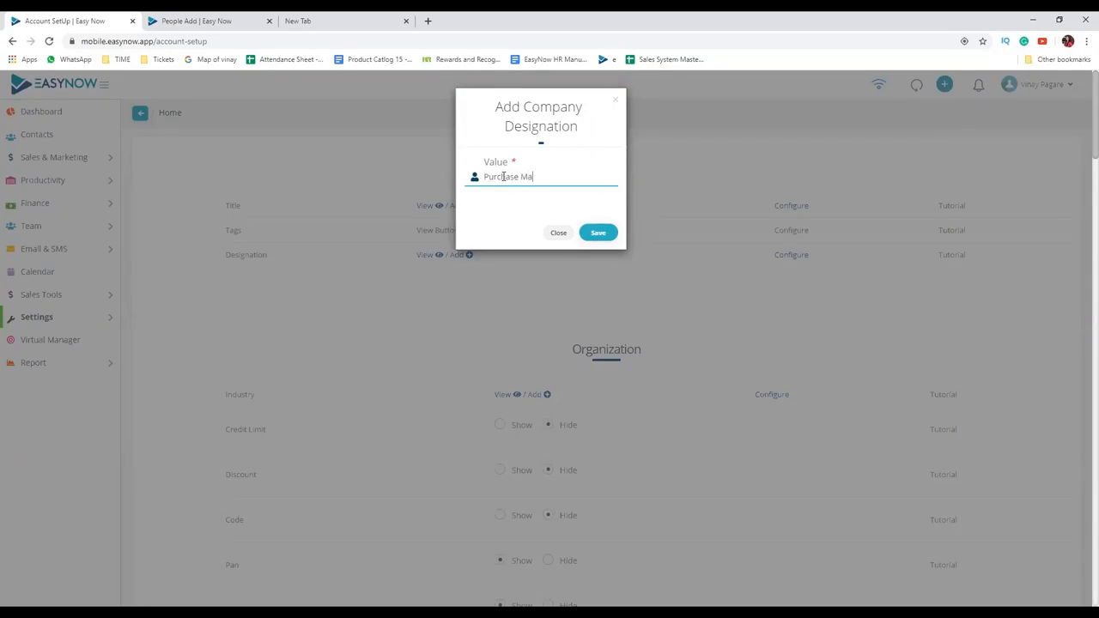
left_click(598, 233)
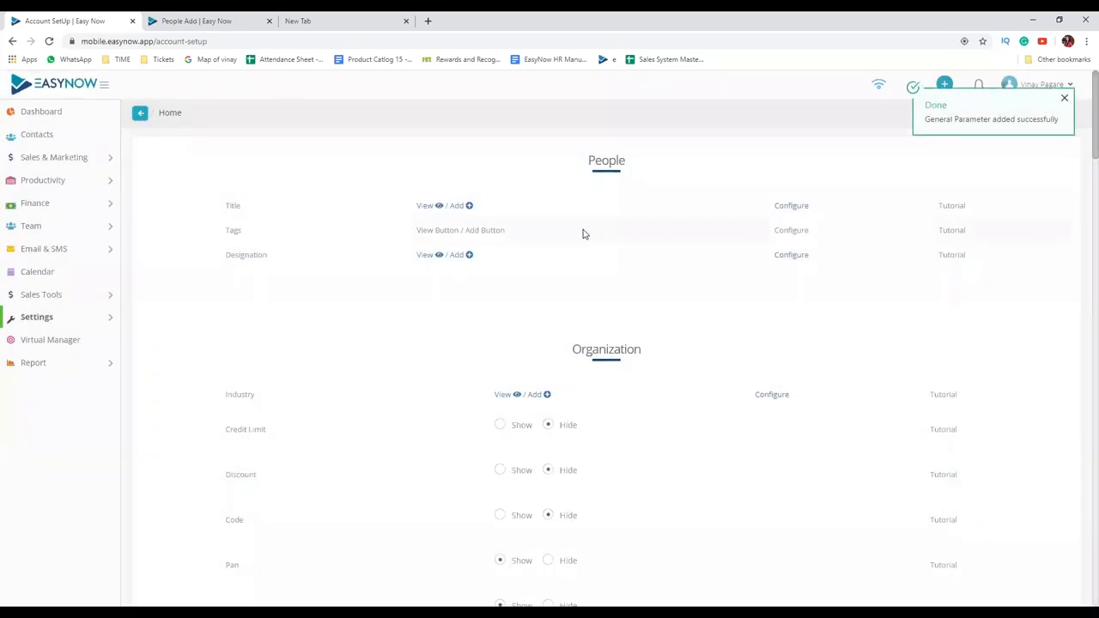
- Look through the Company Designation list for the Purchase Manager entry and close the list
left_click(436, 255)
scroll(535, 250, "down", 10)
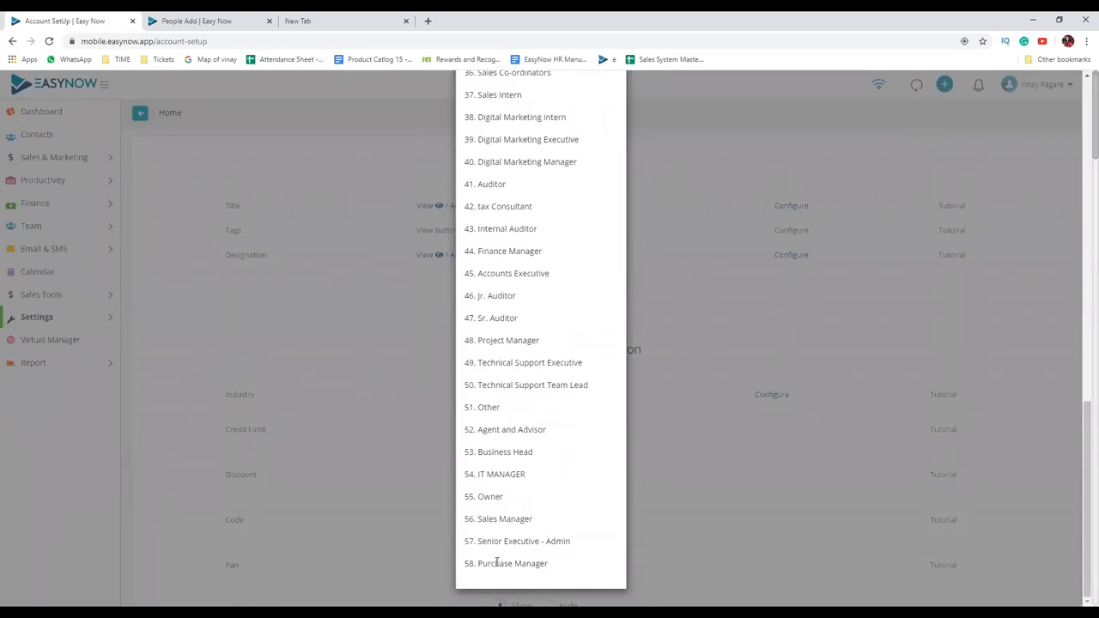
scroll(557, 423, "up", 10)
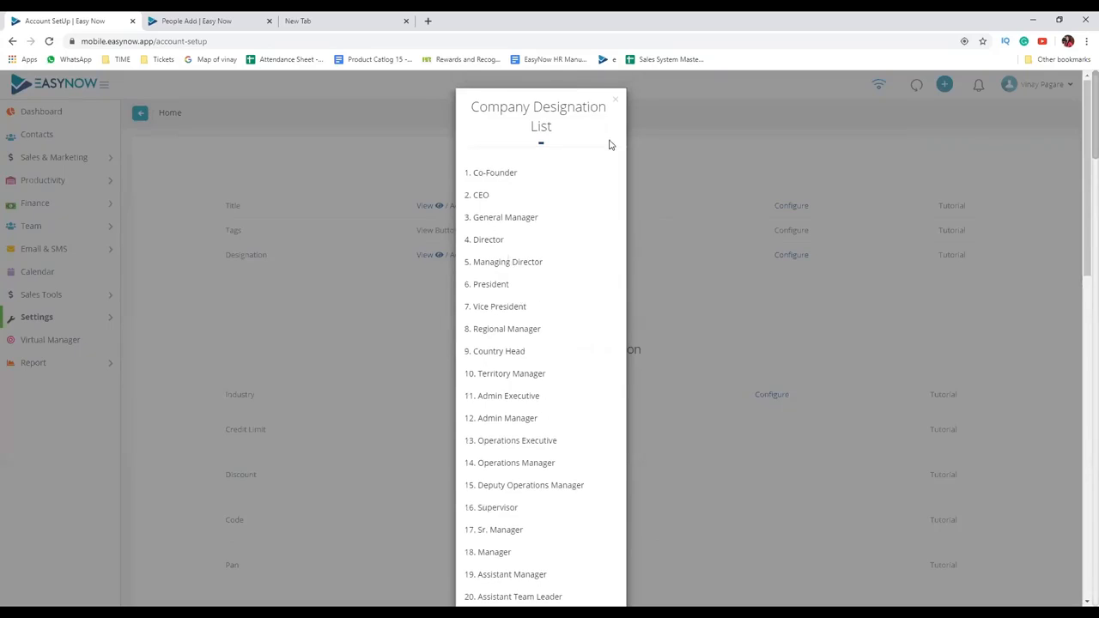
left_click(616, 98)
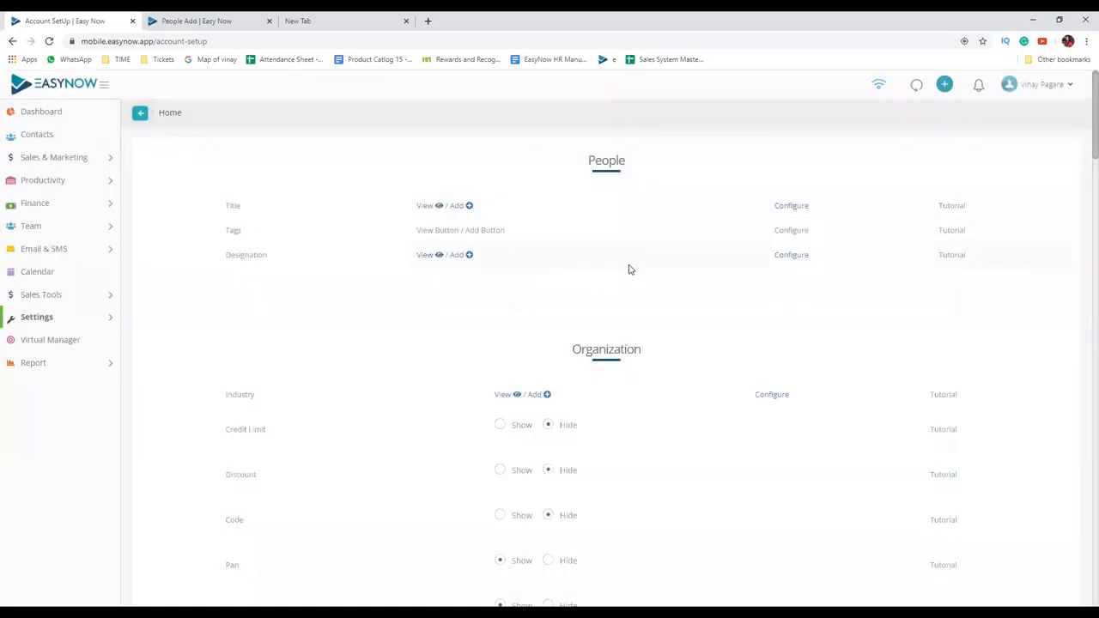
- Configure the Purchase Manager designation with order 1 and visibility Active, and save the change
left_click(785, 259)
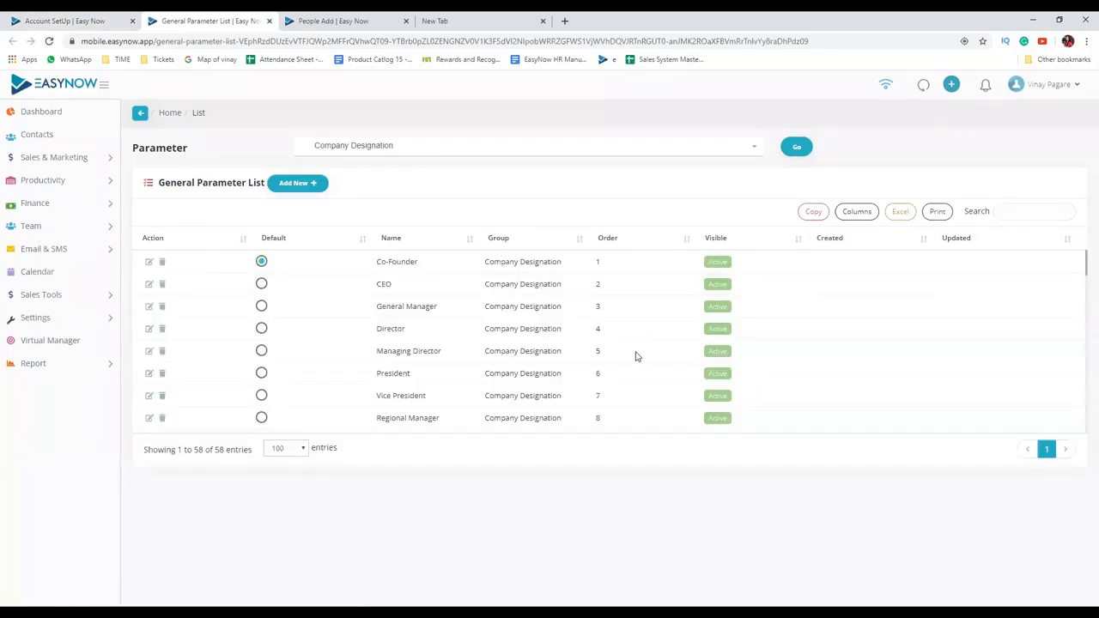
scroll(440, 306, "down", 4)
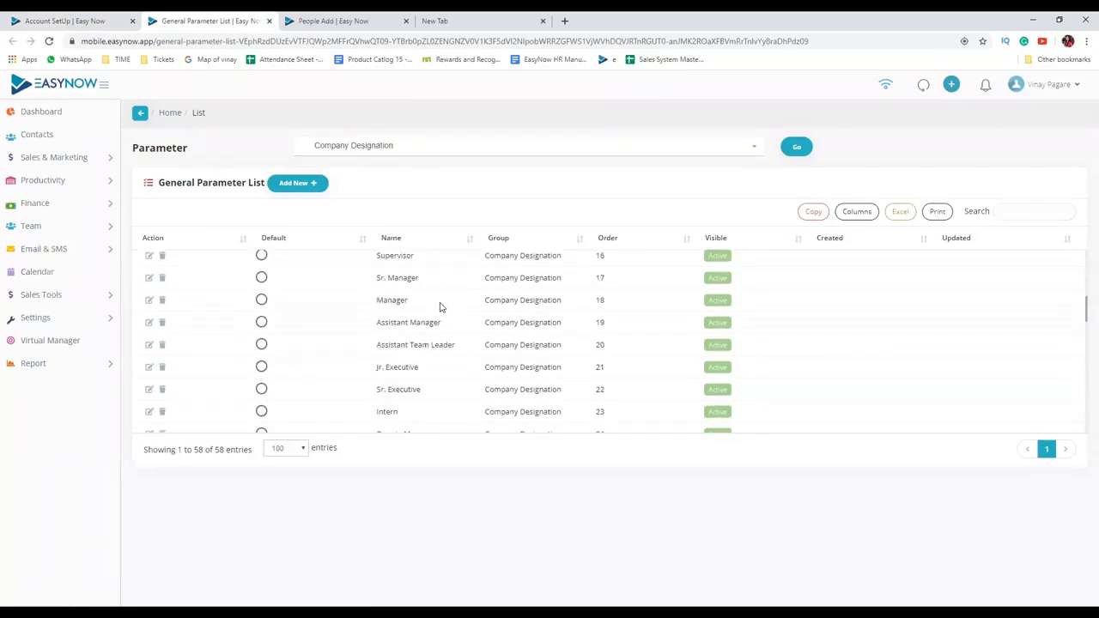
scroll(439, 307, "down", 10)
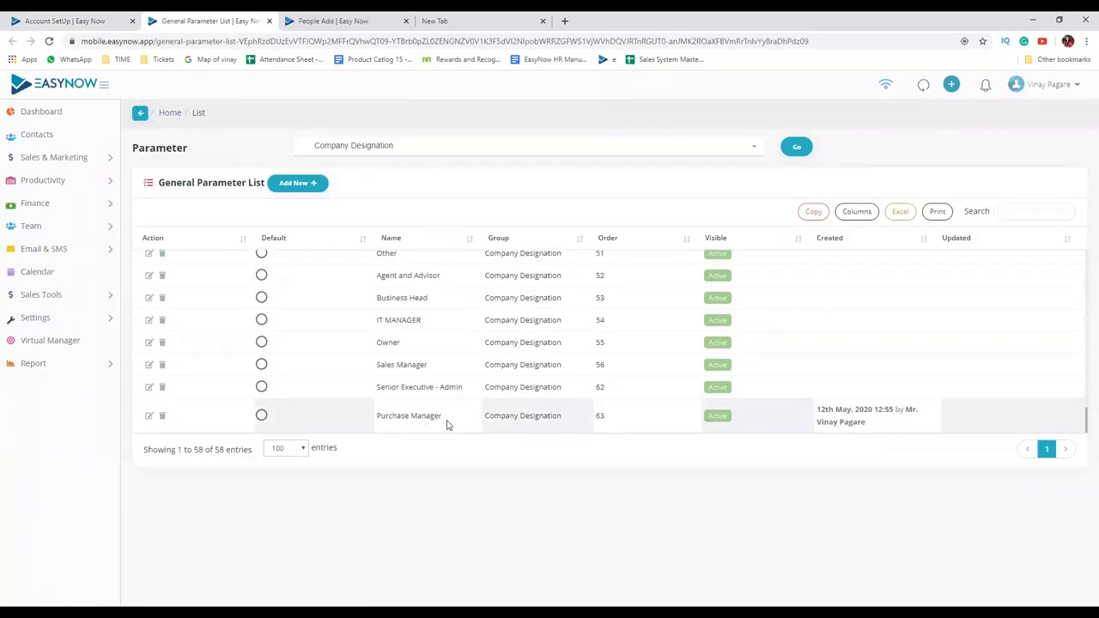
left_click(149, 417)
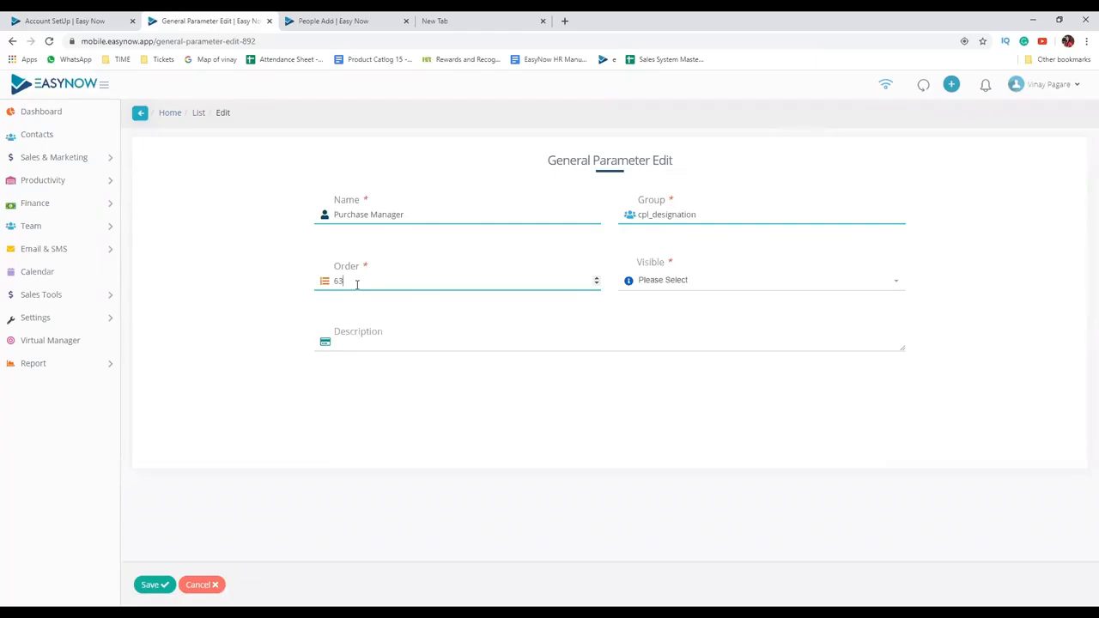
type("1")
left_click(693, 288)
left_click(675, 318)
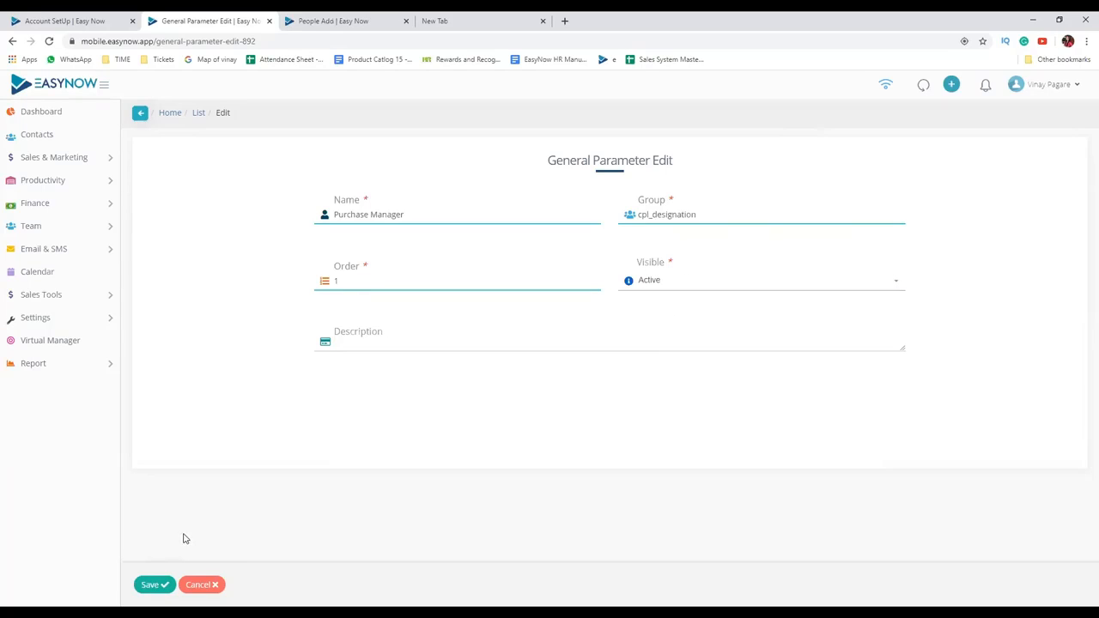
left_click(153, 584)
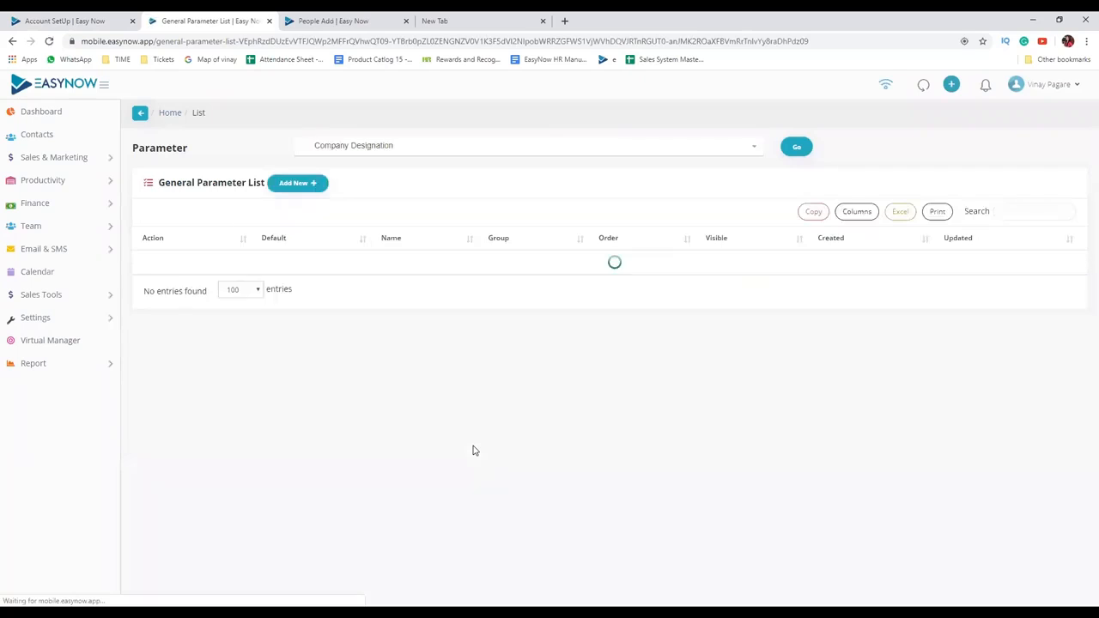
- Check Purchase Manager's position in the parameter list and among the Designation options of the reloaded Add New People form
scroll(461, 374, "down", 12)
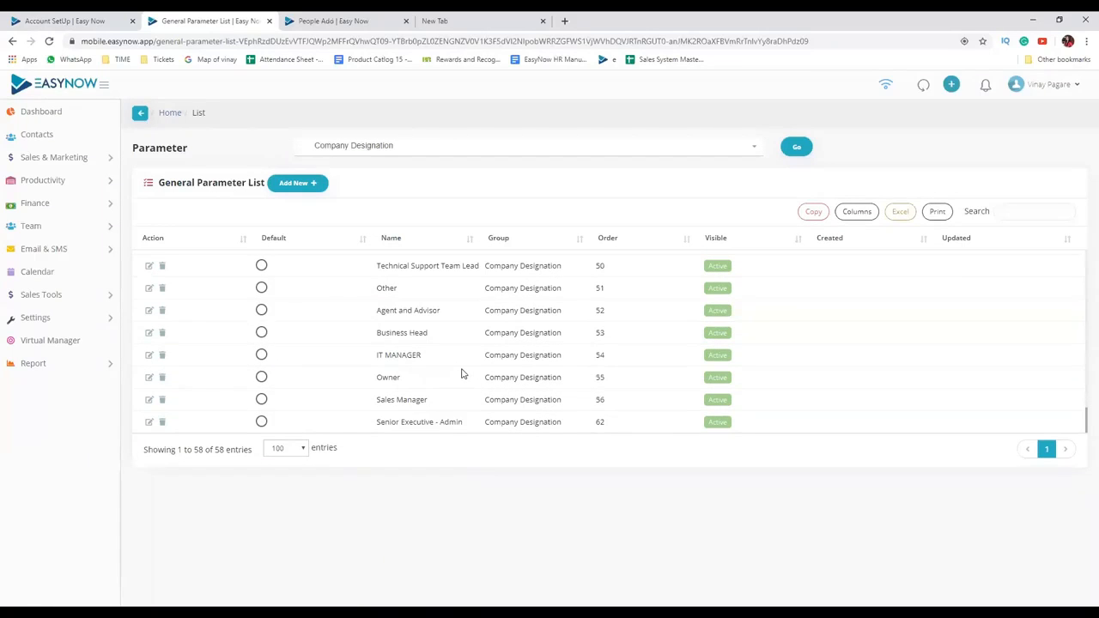
scroll(461, 374, "up", 12)
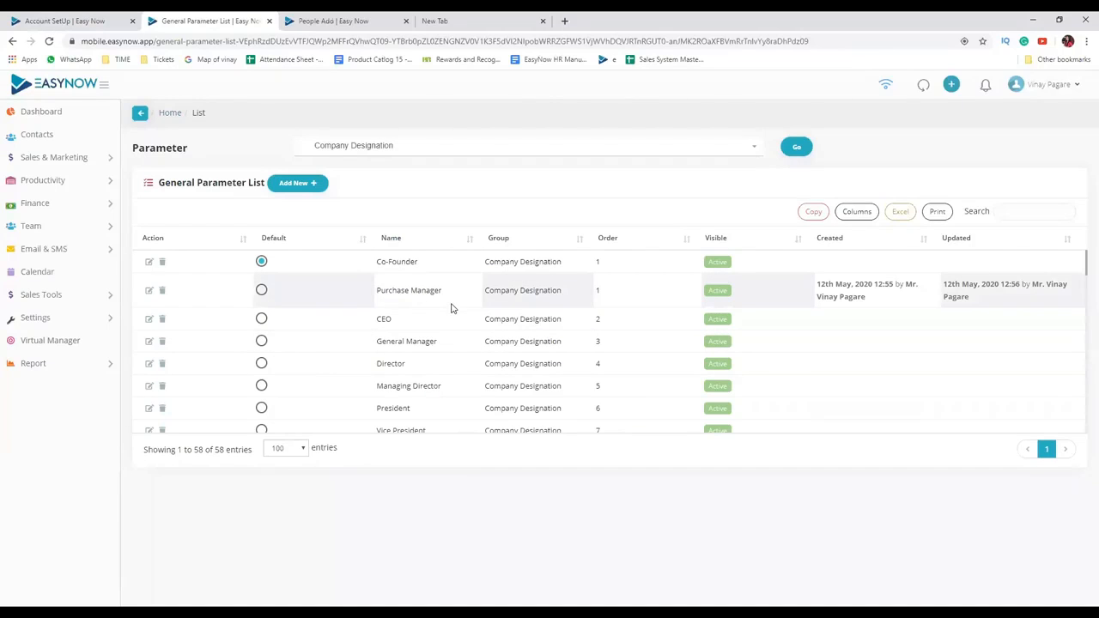
left_click(334, 20)
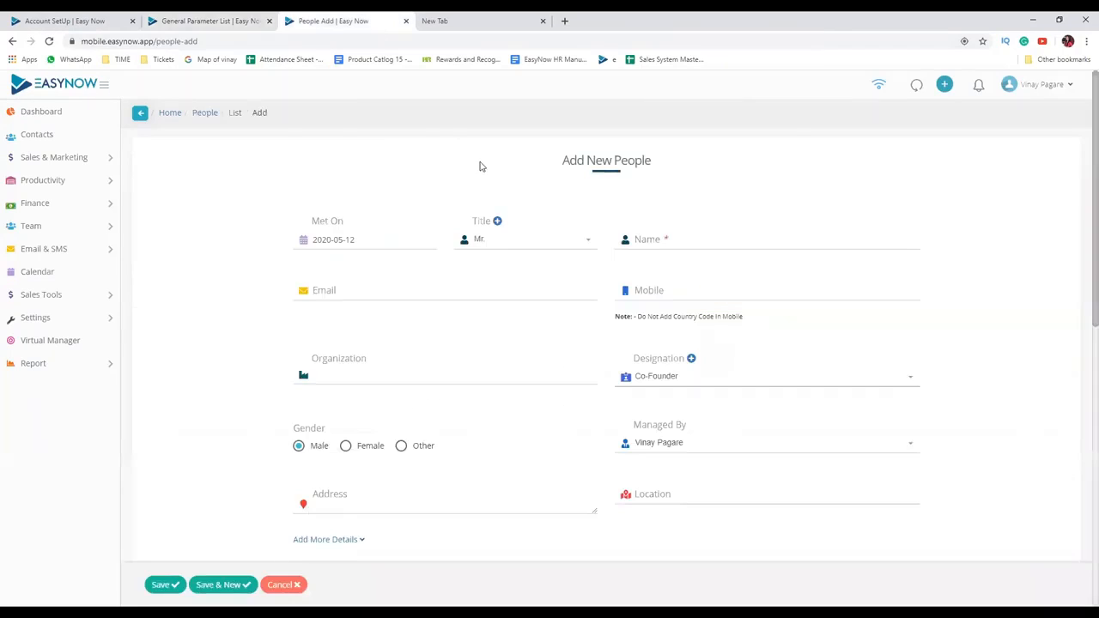
left_click(48, 41)
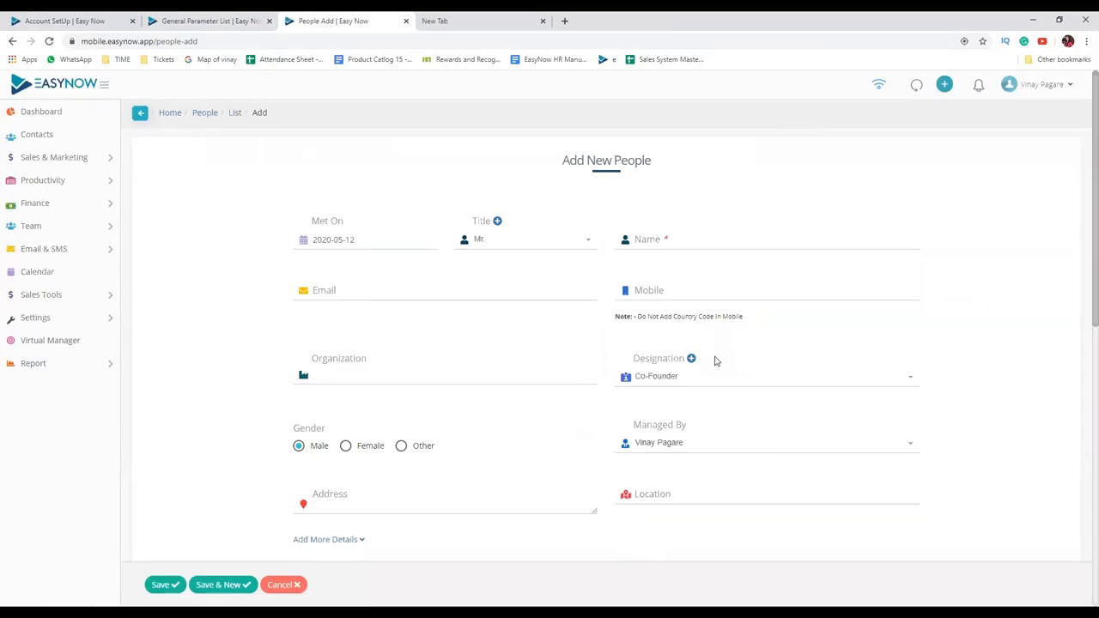
left_click(655, 383)
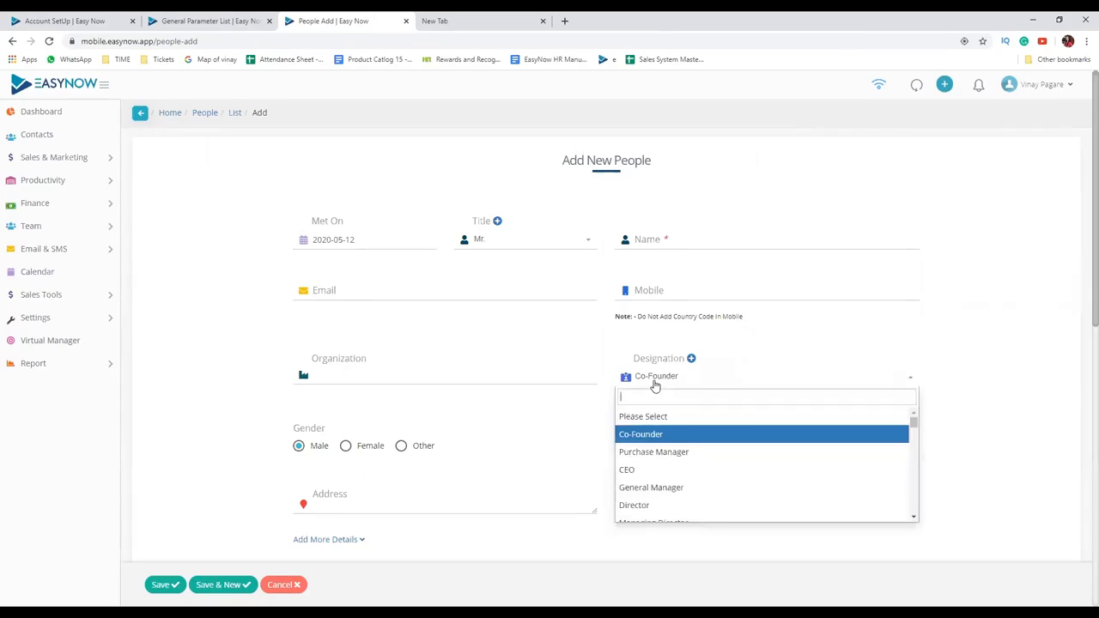
left_click(655, 387)
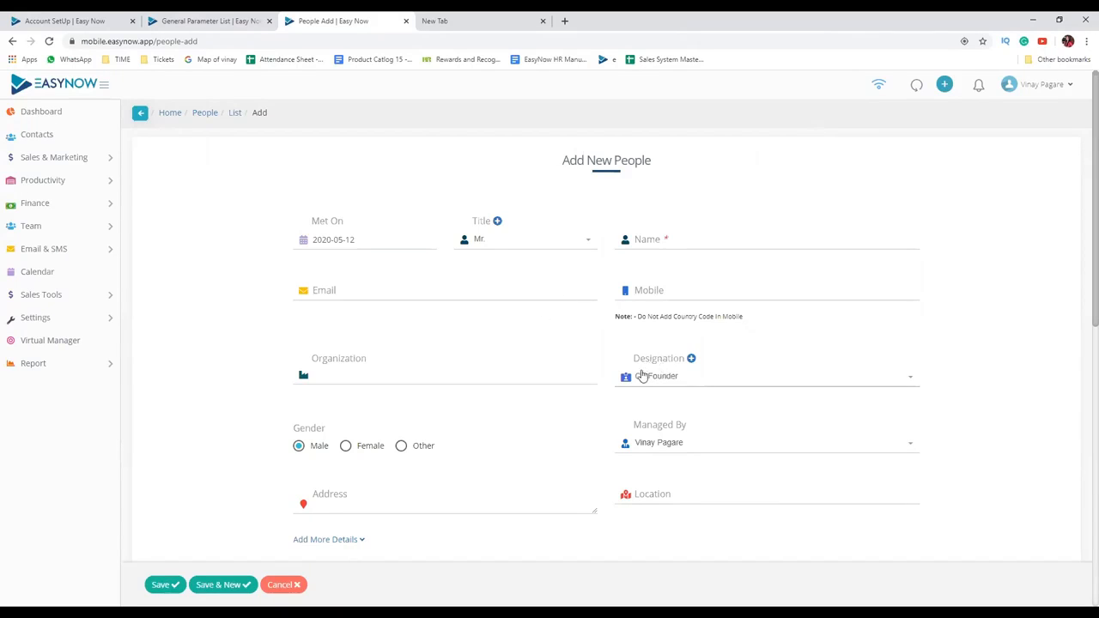
- Make Purchase Manager the default company designation in the parameter list and reload the Add New People form
left_click(227, 27)
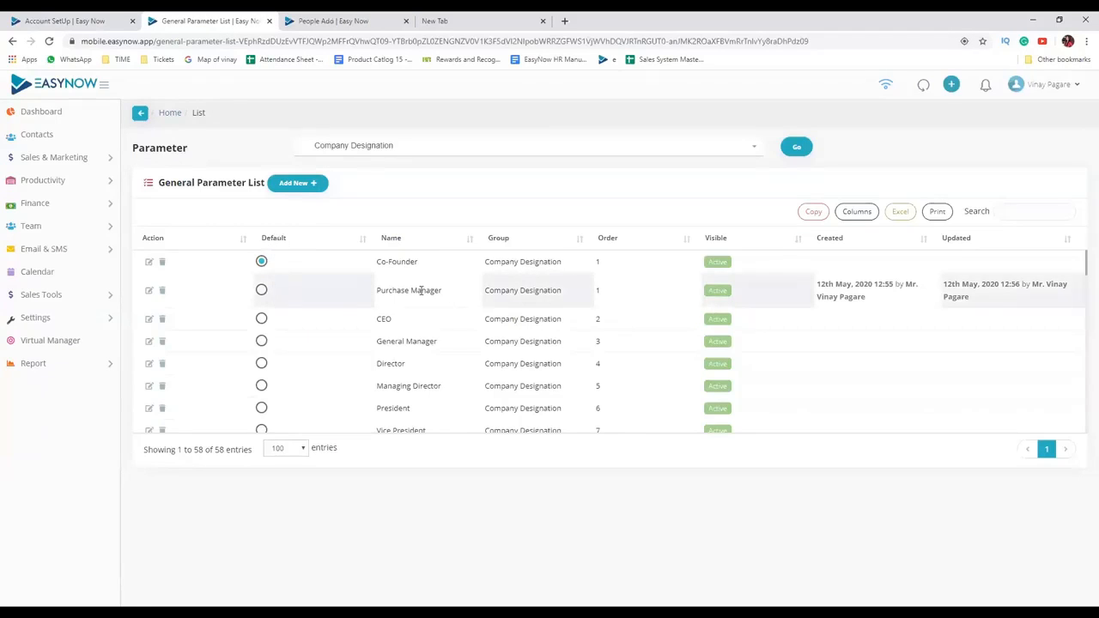
left_click(261, 291)
left_click(375, 25)
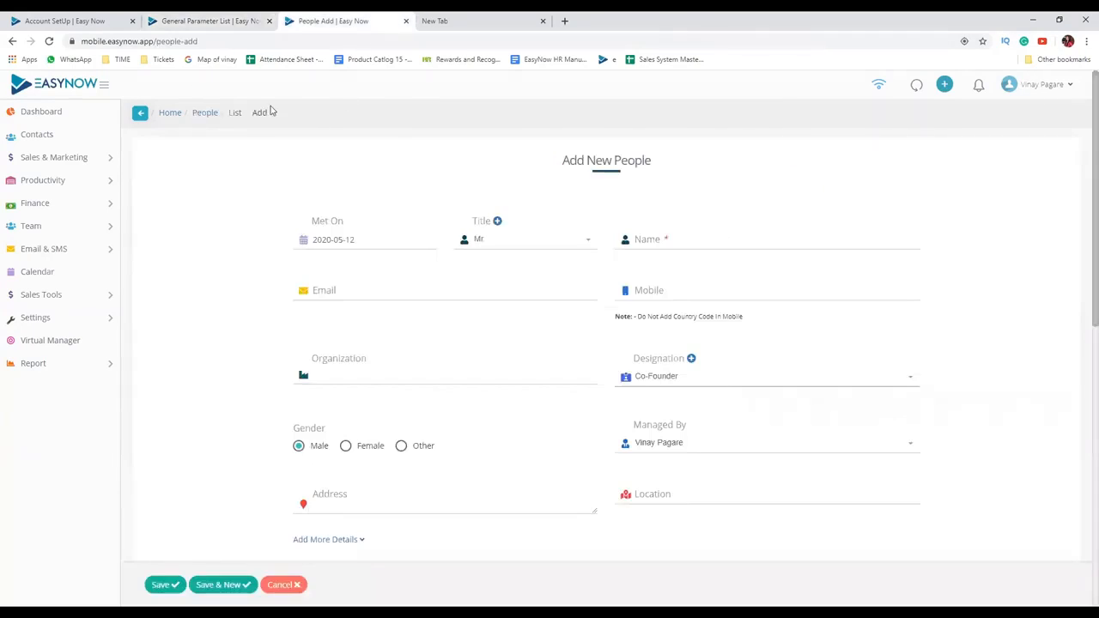
left_click(49, 41)
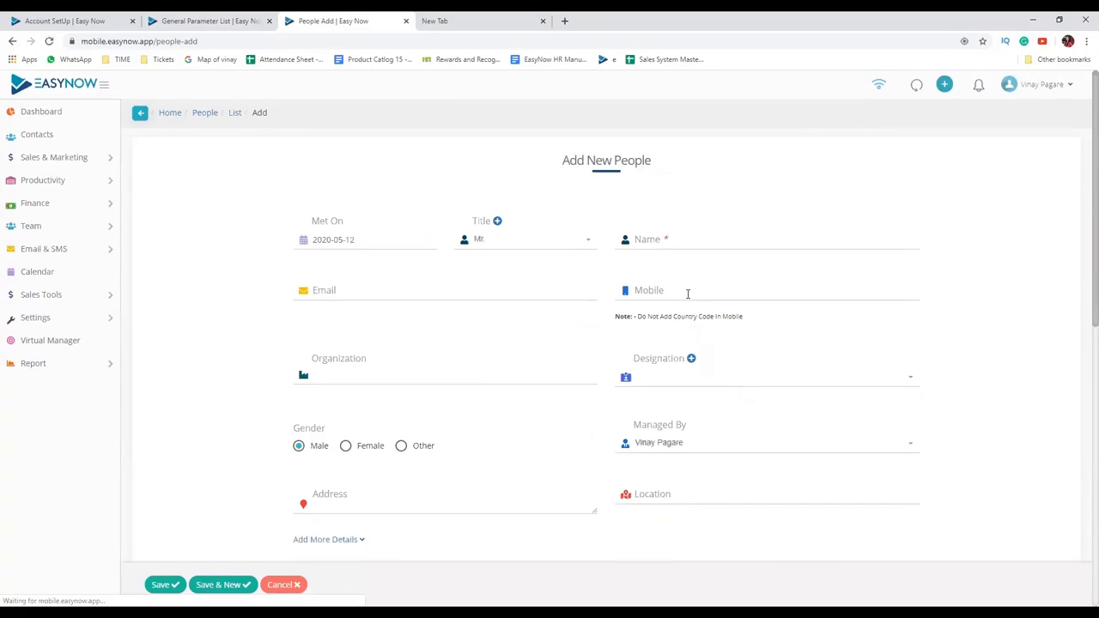
- Browse the Designation options in the Add New People form and choose General Manager
left_click(691, 379)
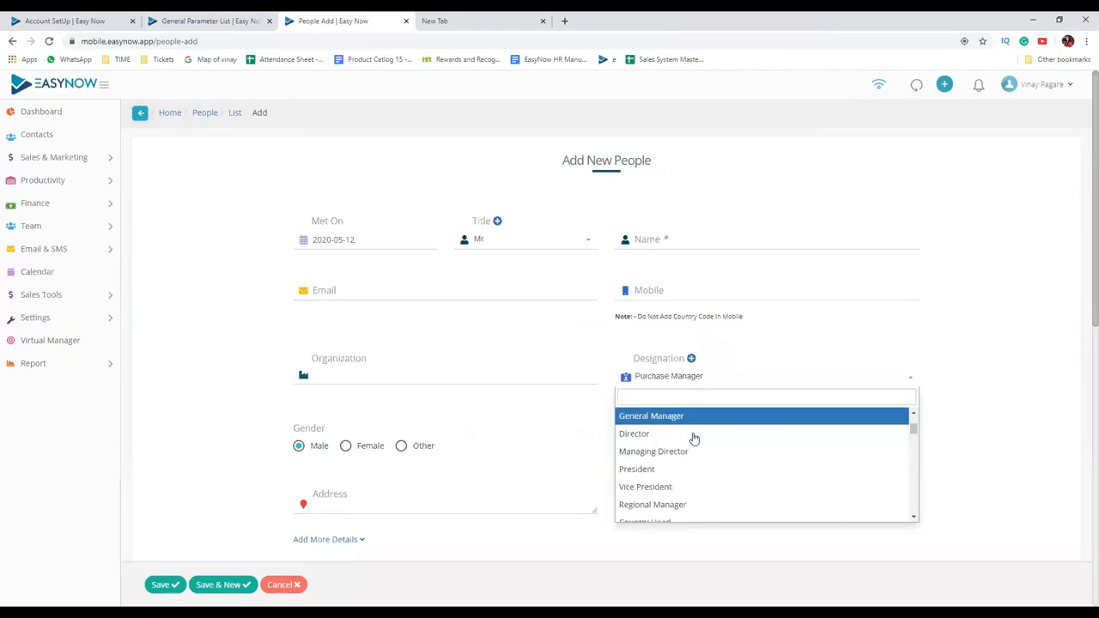
scroll(694, 438, "down", 3)
scroll(694, 437, "up", 5)
left_click(611, 334)
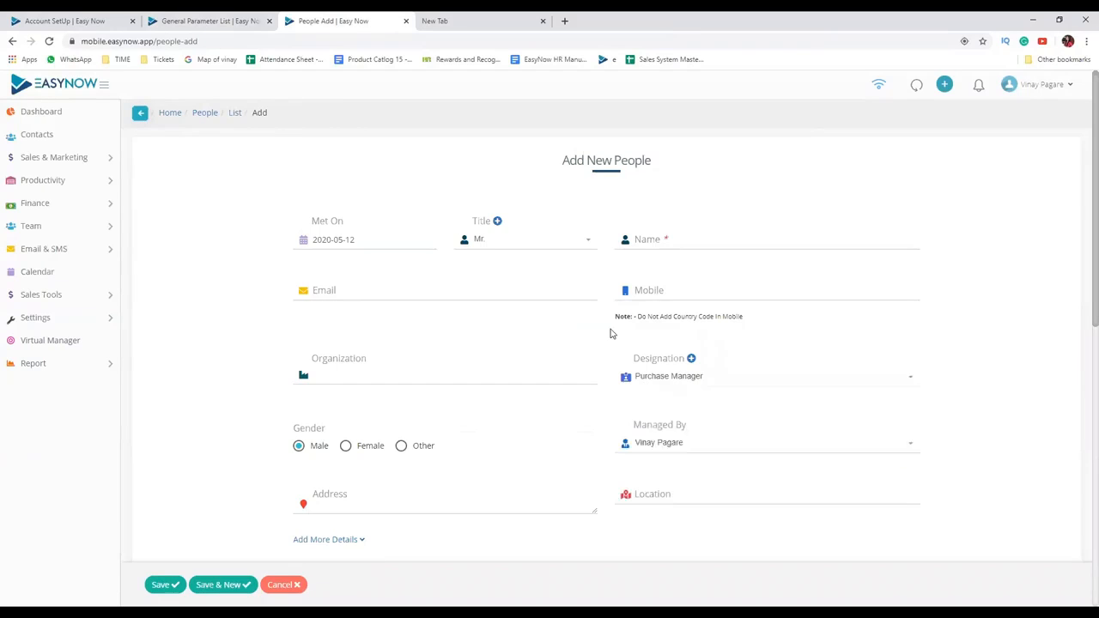
left_click(684, 381)
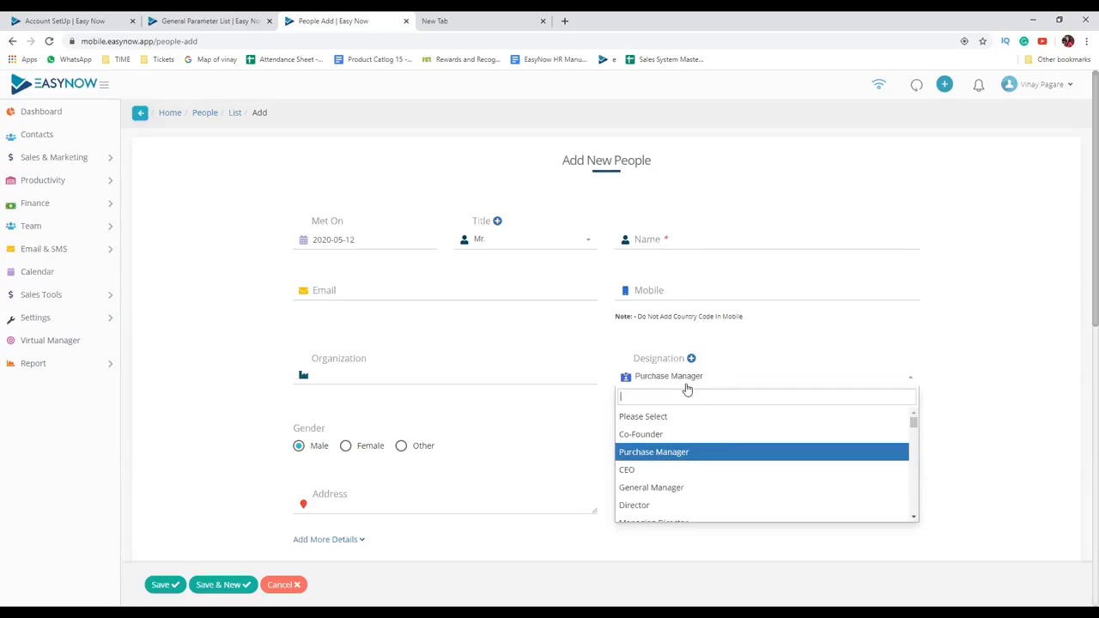
left_click(670, 488)
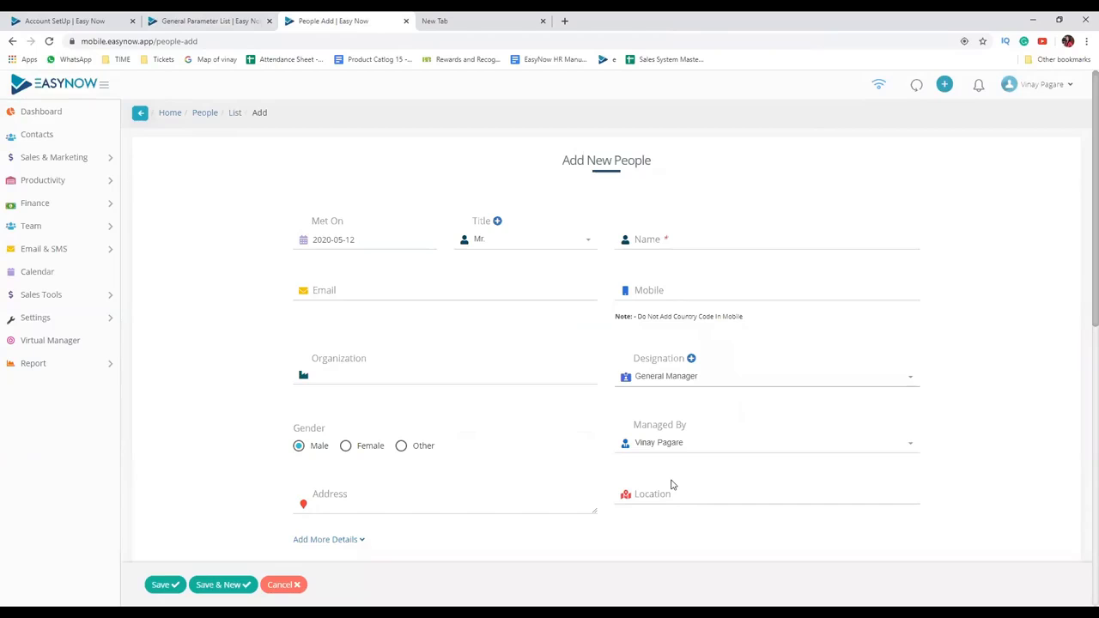
- Delete the Sr. HR Executive designation from the Company Designation parameter list and confirm the deletion
left_click(233, 22)
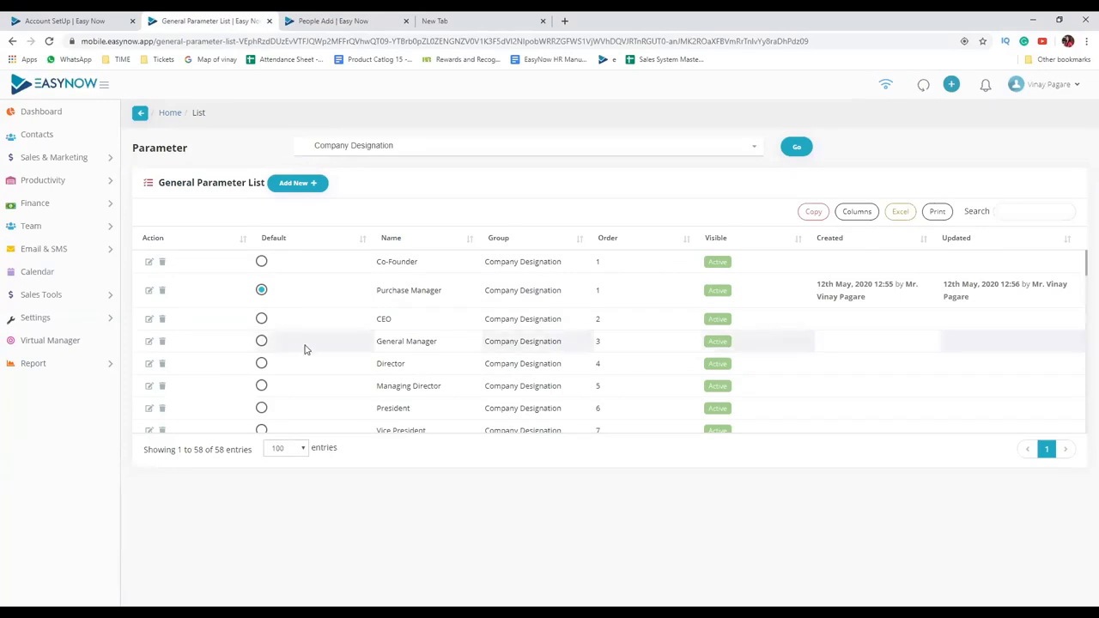
scroll(305, 349, "down", 2)
scroll(308, 353, "down", 1)
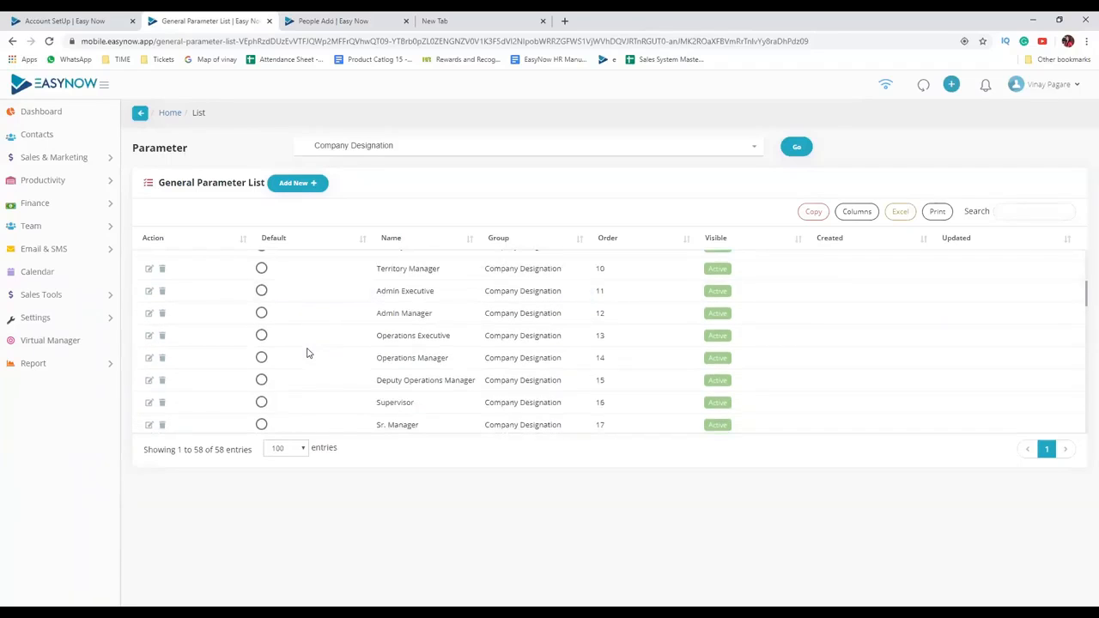
scroll(308, 353, "down", 1)
scroll(308, 352, "down", 1)
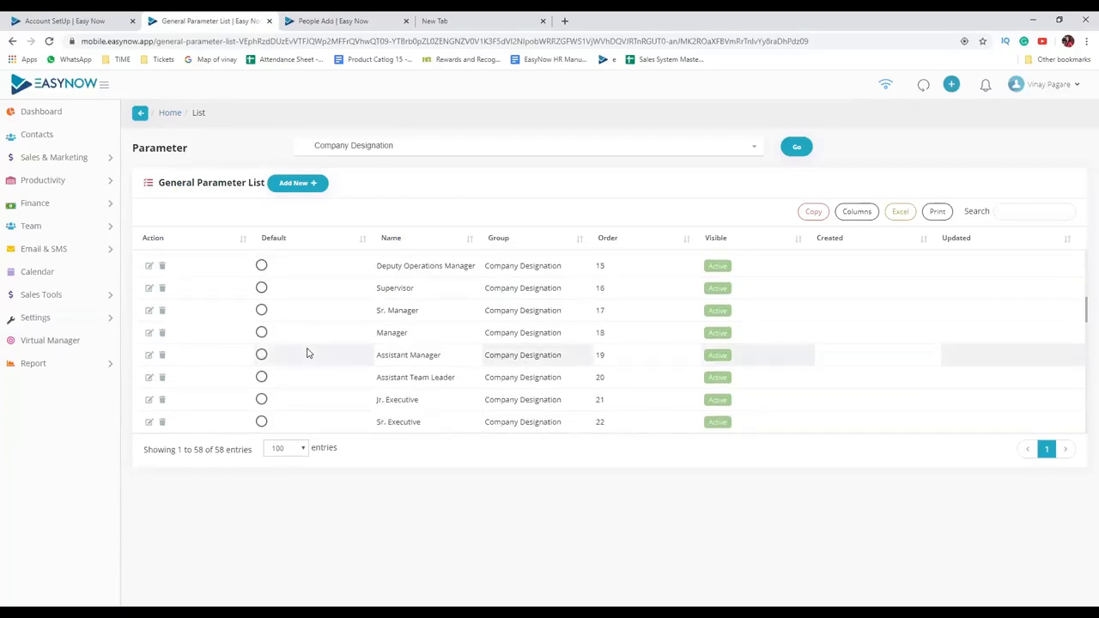
scroll(308, 353, "down", 1)
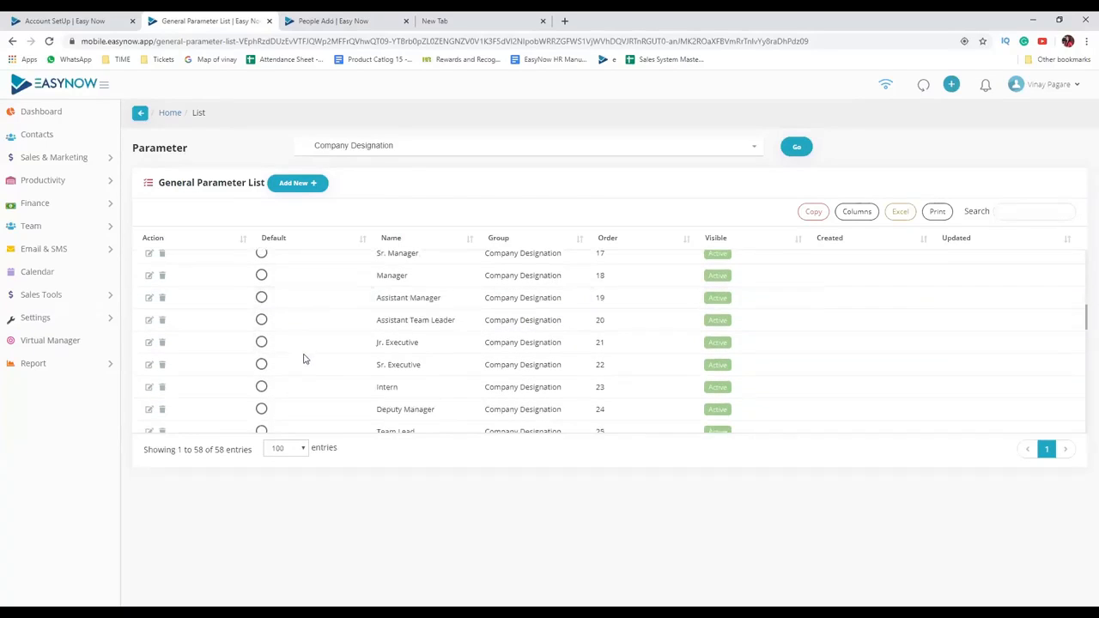
scroll(304, 359, "down", 2)
scroll(303, 359, "down", 1)
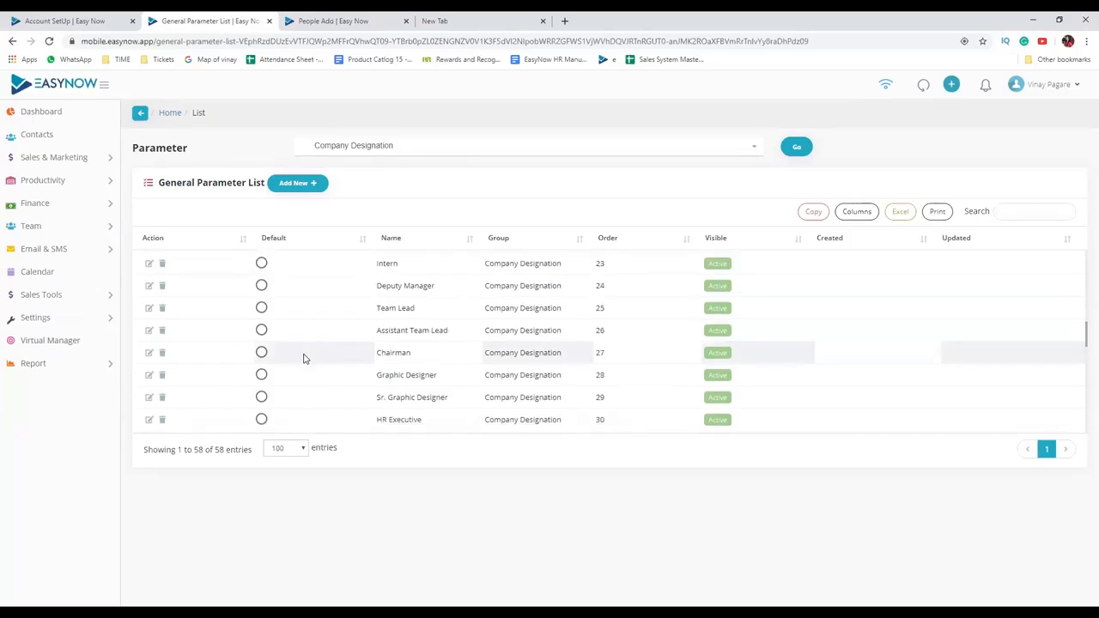
scroll(303, 359, "down", 2)
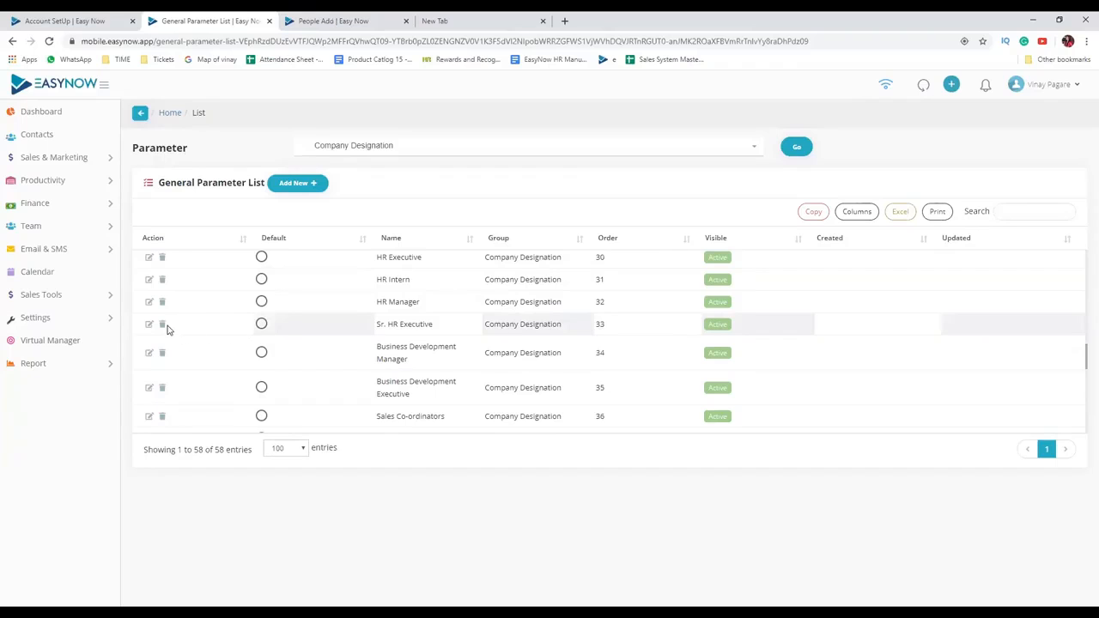
left_click(161, 325)
left_click(656, 408)
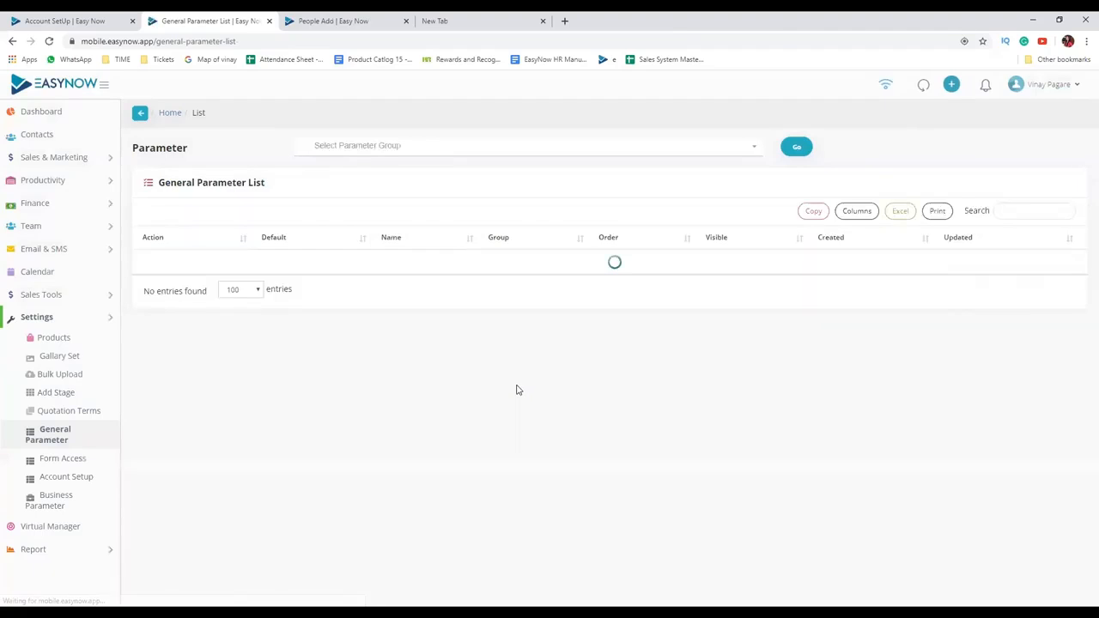
- Close the parameter list page, return to Account Setup and view the Organization section's Industry list
left_click(269, 20)
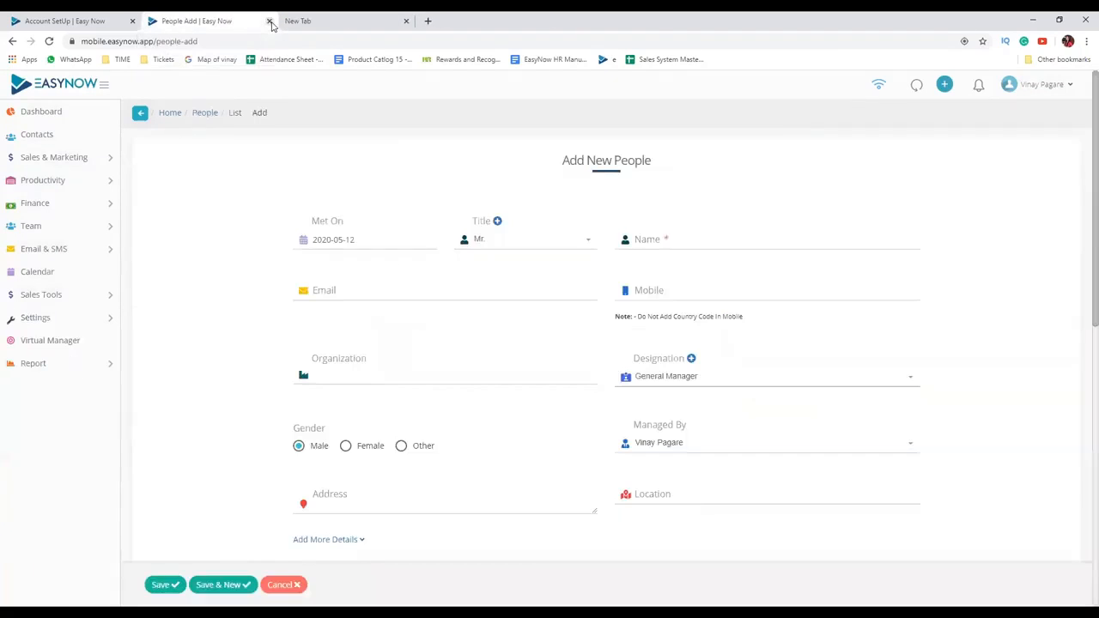
left_click(114, 28)
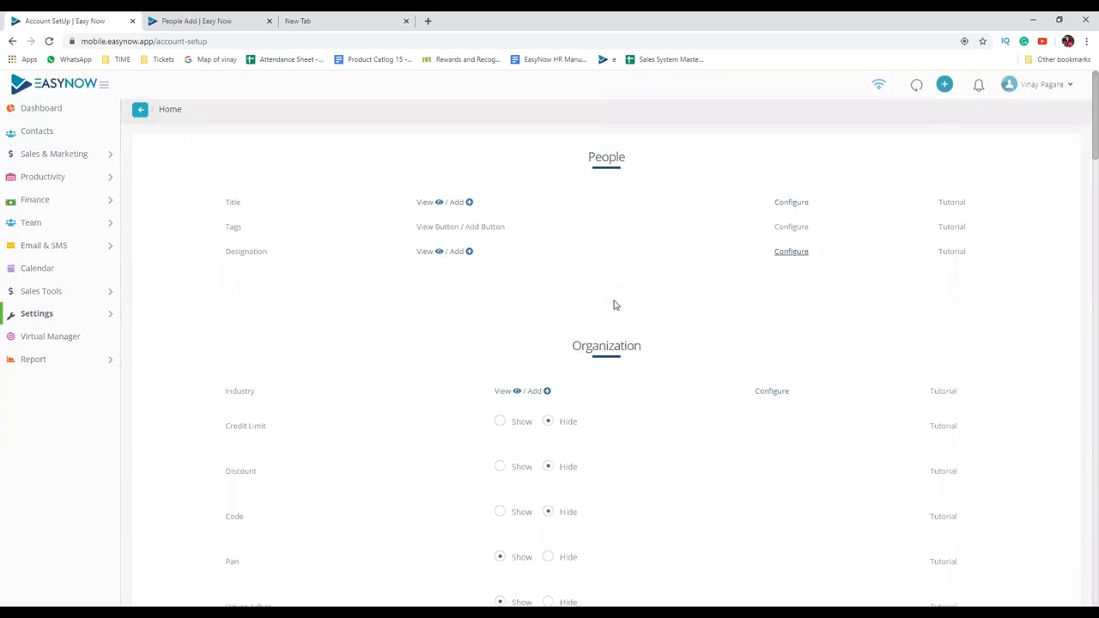
scroll(613, 306, "down", 3)
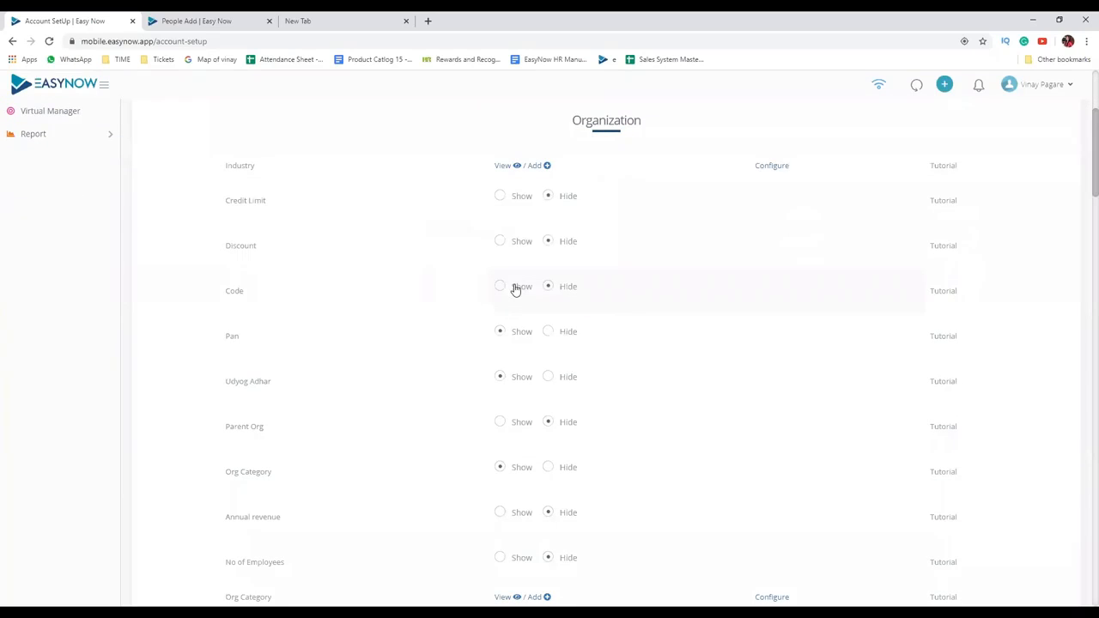
left_click(506, 166)
scroll(541, 255, "down", 1)
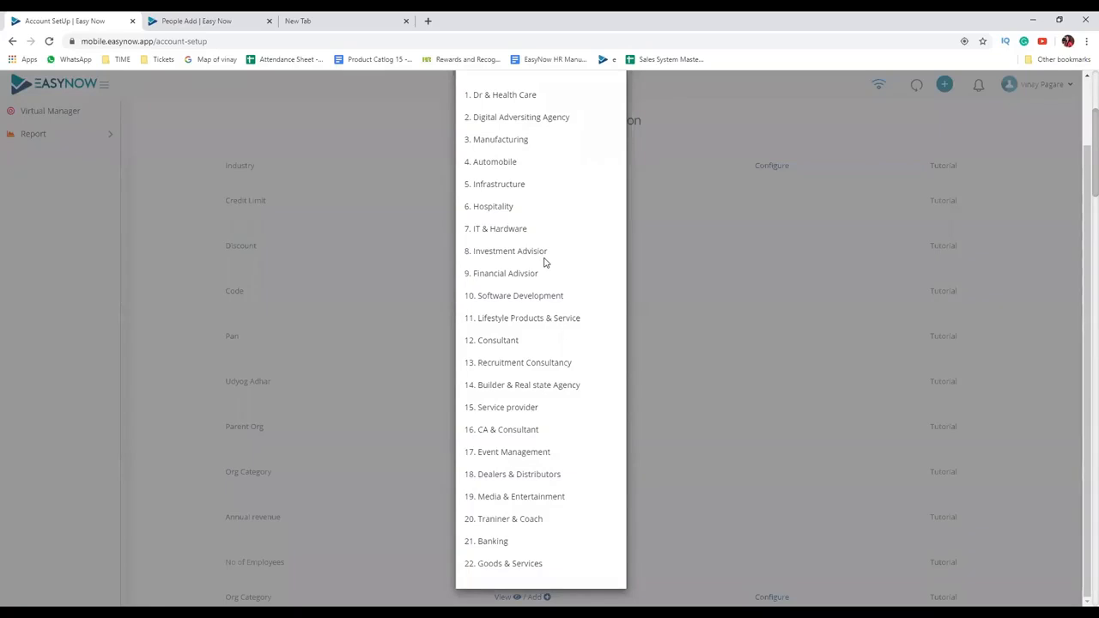
- Close the industry list, open the Industry configuration and rename the Dr & Health Care entry to Doctors & Health Care, saving it
scroll(543, 263, "up", 1)
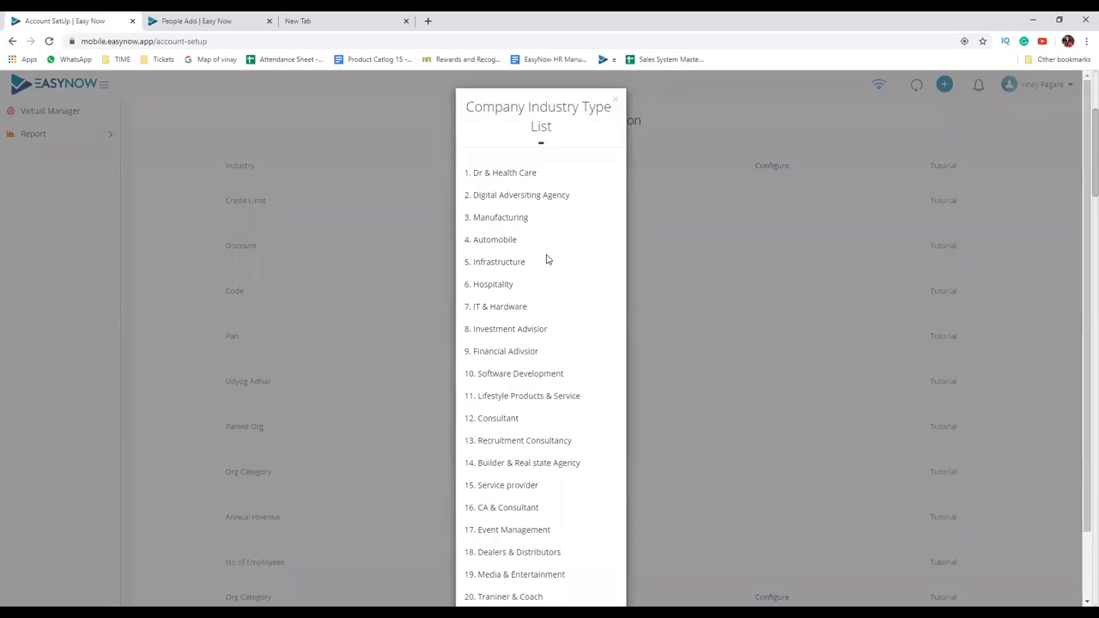
left_click(615, 103)
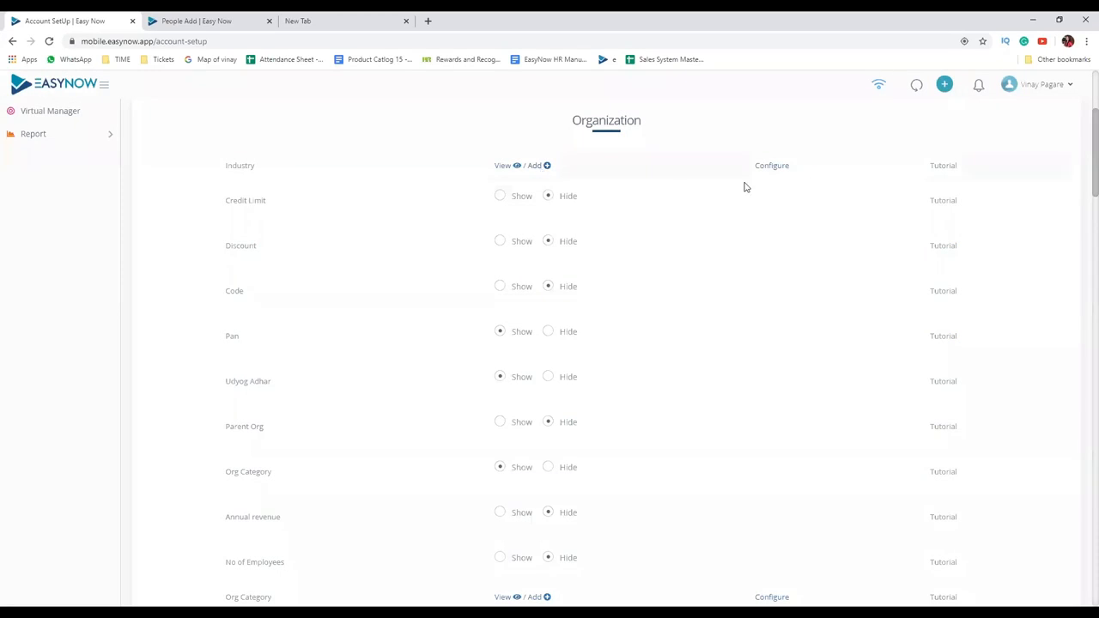
left_click(767, 164)
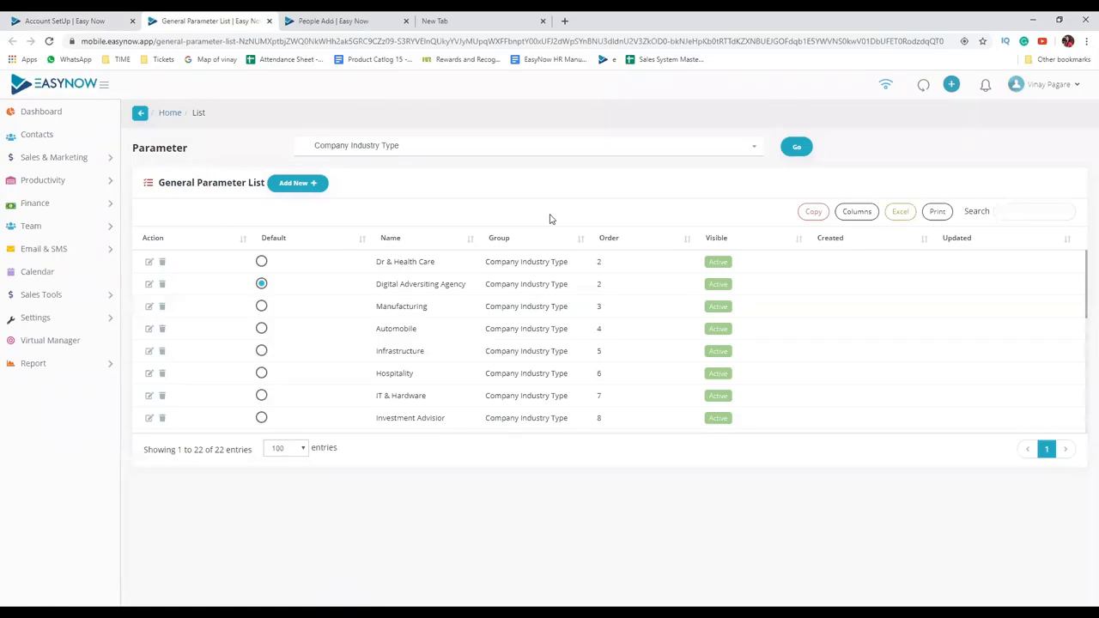
left_click(149, 261)
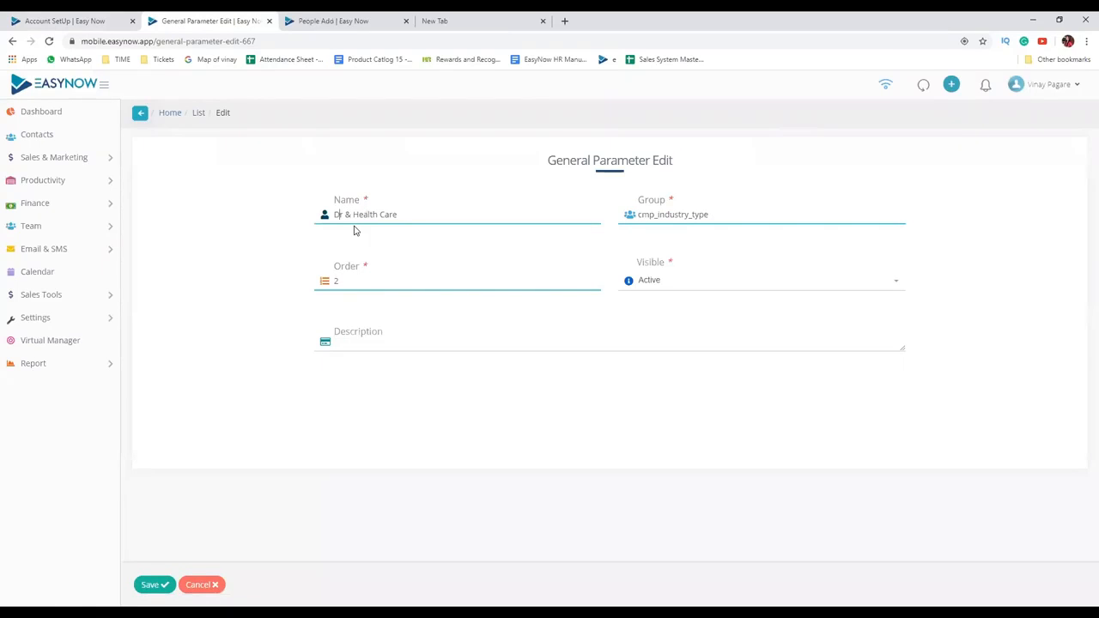
type("octors")
left_click(152, 586)
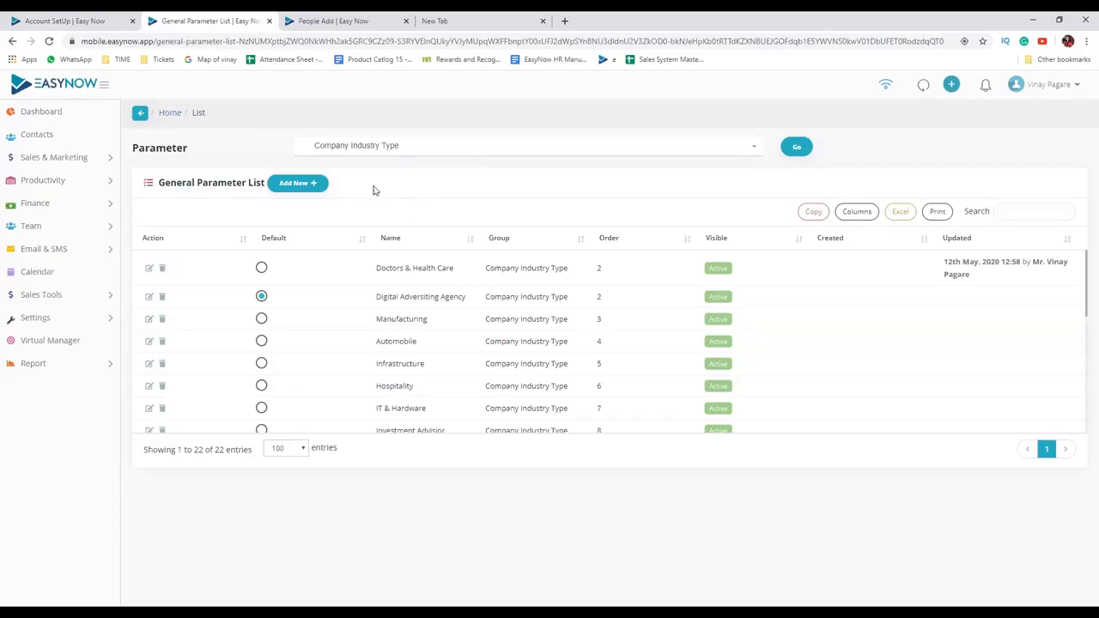
- Return to Account Setup, review the Organization section's Industry list from start to end, and close it
left_click(74, 21)
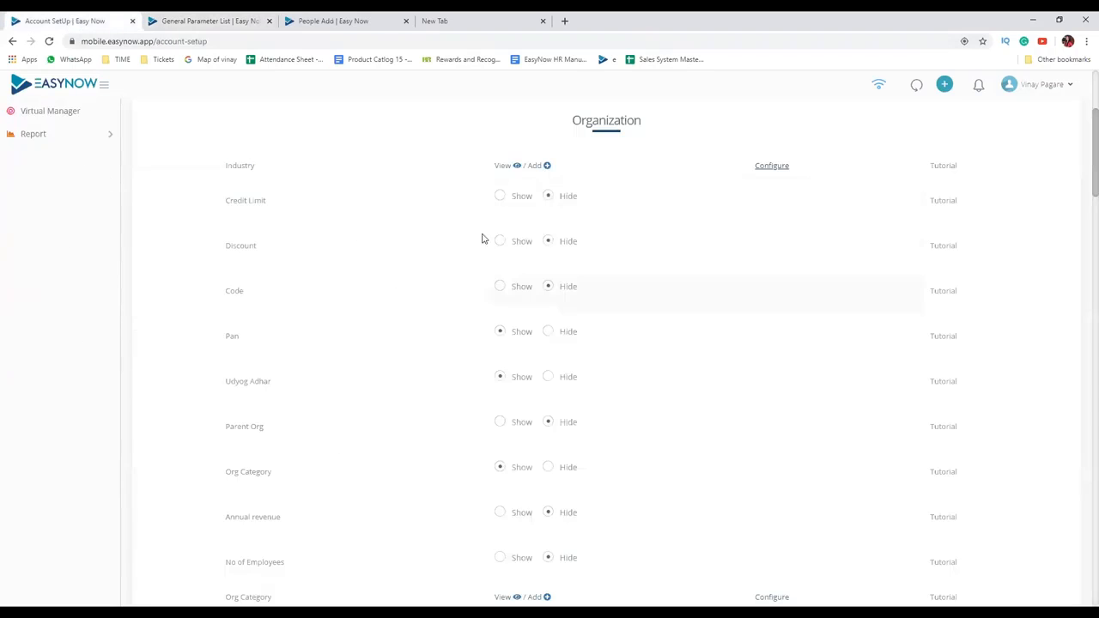
left_click(513, 165)
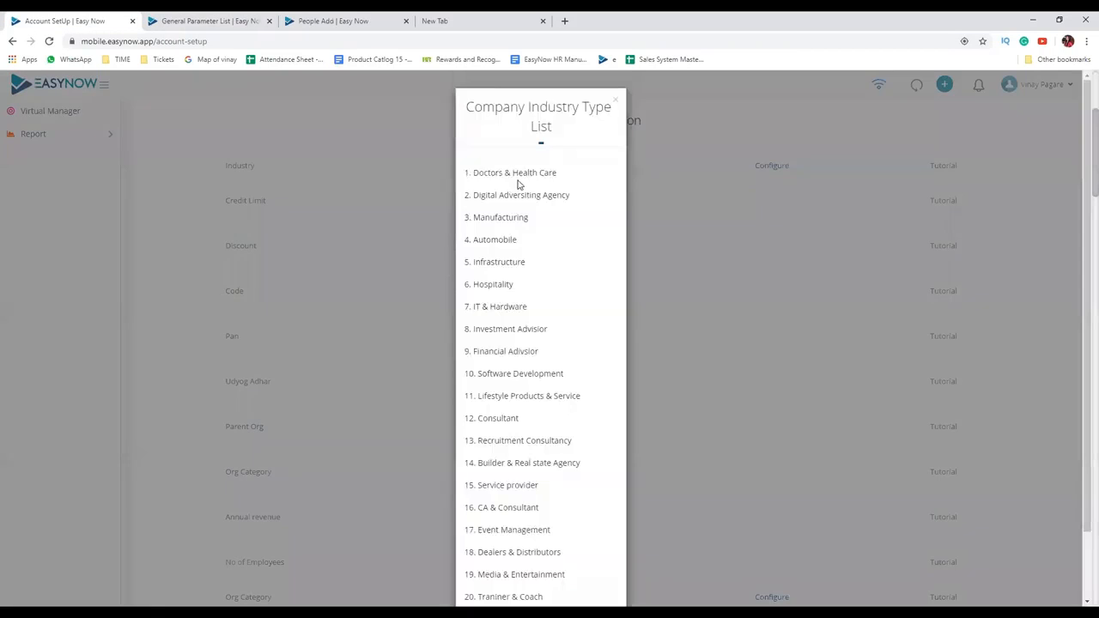
scroll(554, 299, "down", 1)
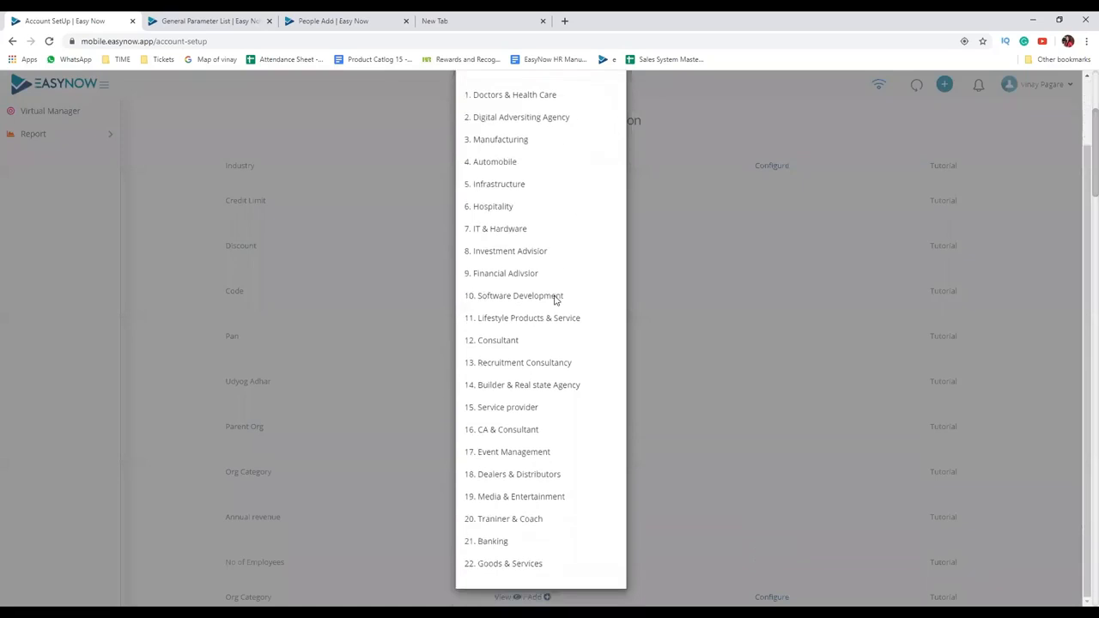
scroll(601, 136, "up", 1)
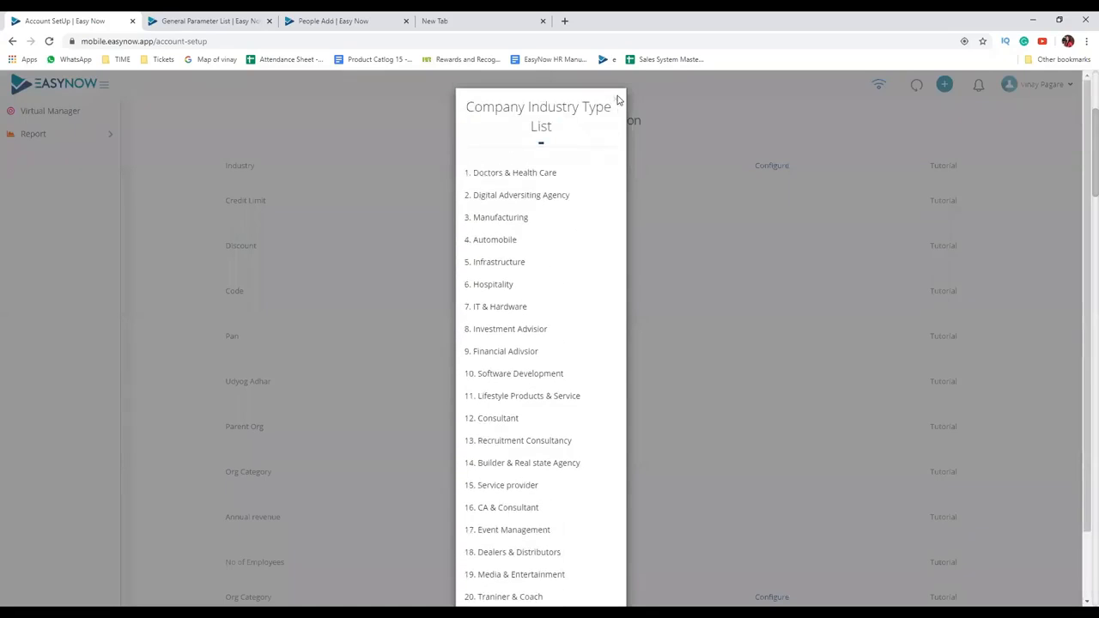
left_click(615, 101)
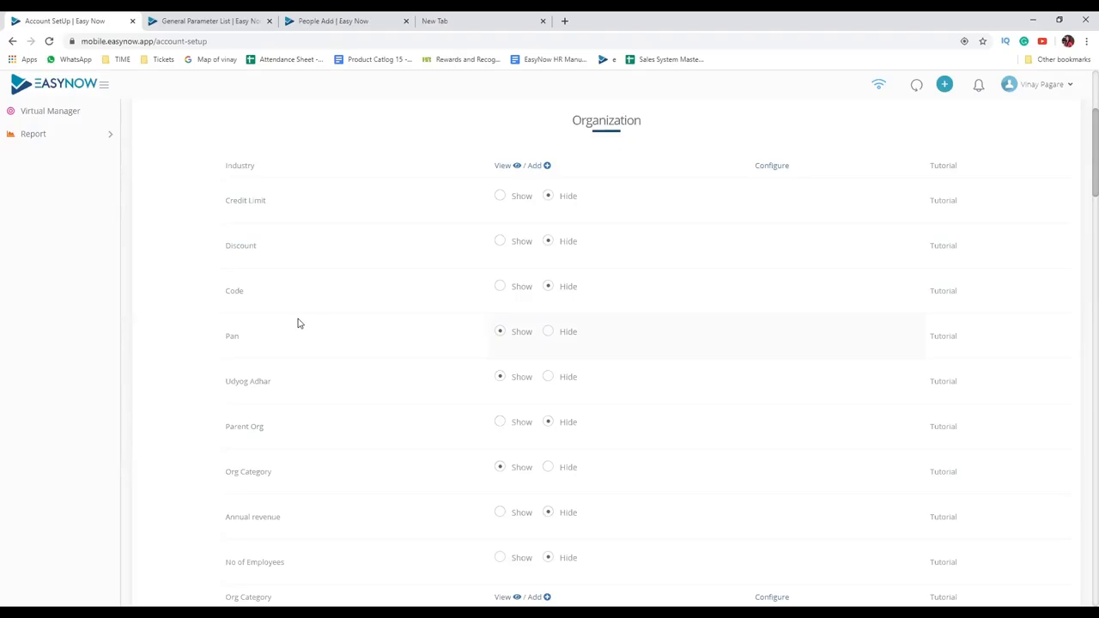
- Set Credit Limit to Hide in the Organization section and open the Add New Organization form from the Add New People page
left_click(549, 197)
left_click(190, 25)
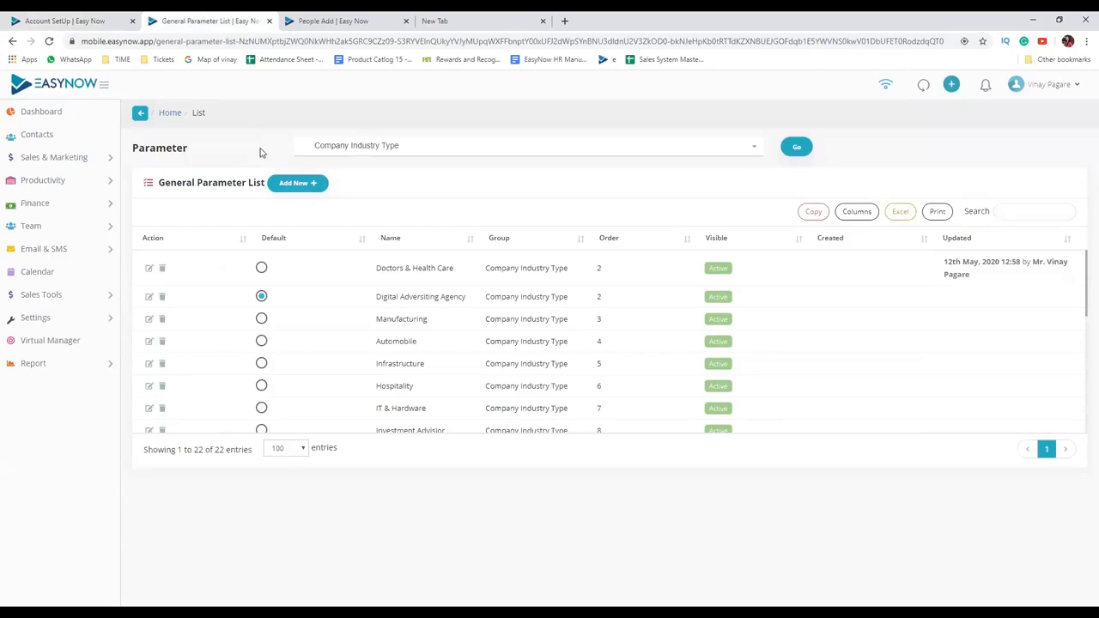
left_click(300, 19)
left_click(233, 115)
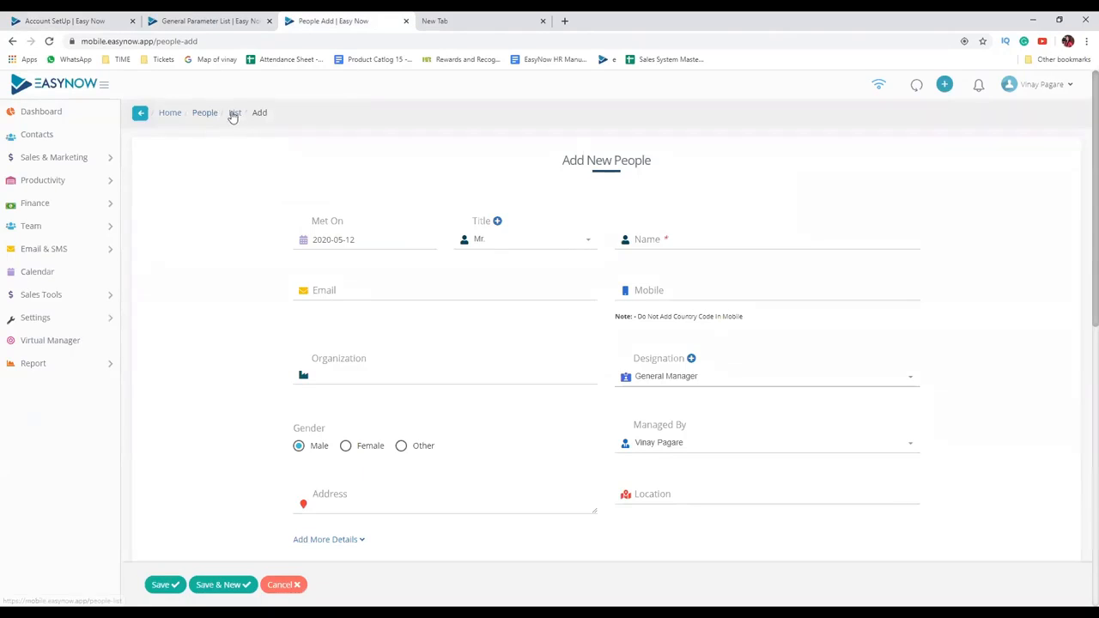
left_click(952, 86)
left_click(900, 167)
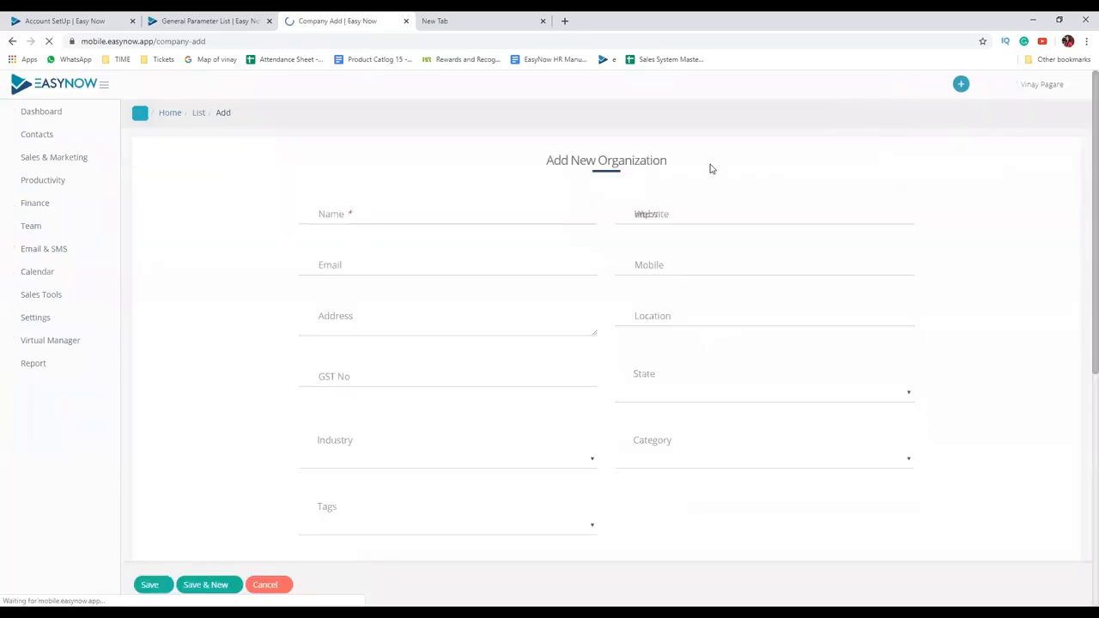
- Examine the fields of the Add New Organization form, including Industry, Category, Pan No and Udyog Adhar
scroll(596, 311, "down", 3)
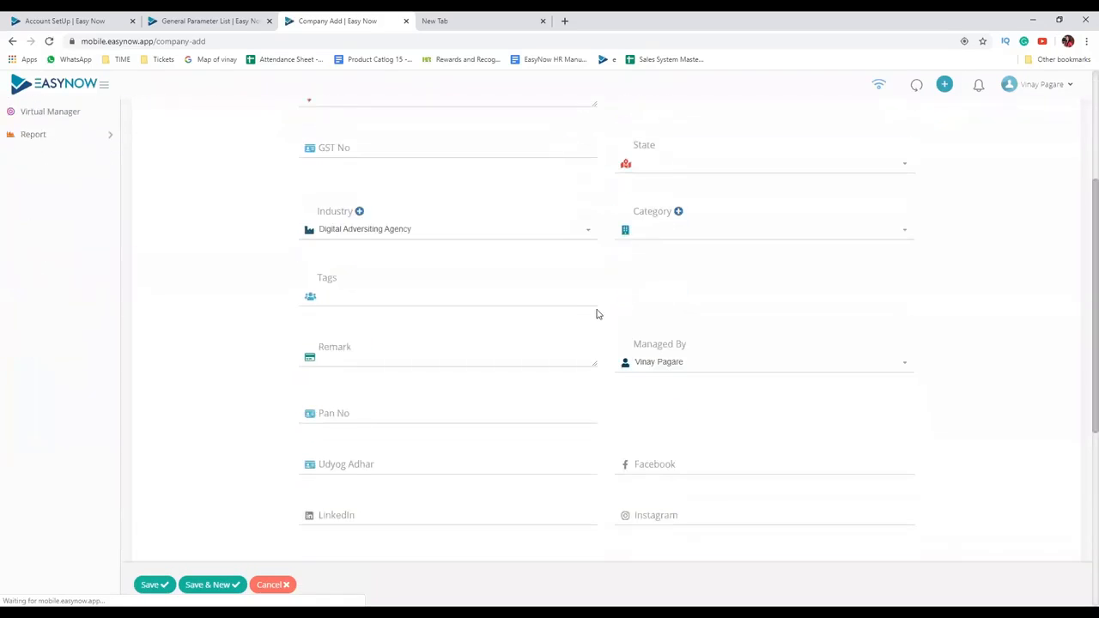
scroll(598, 312, "down", 2)
scroll(597, 312, "down", 3)
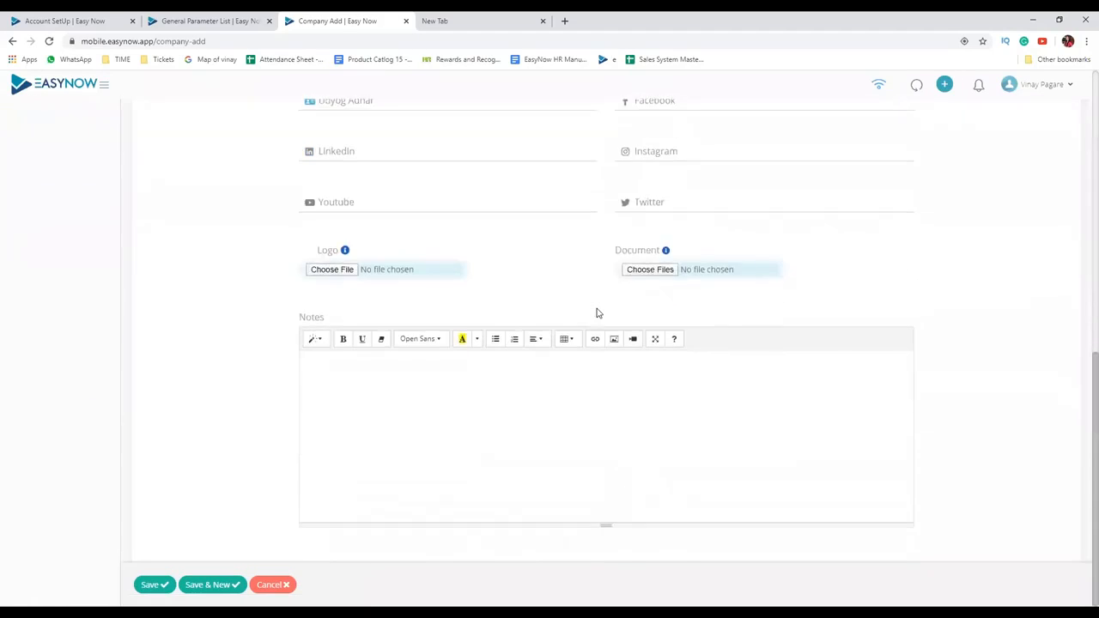
scroll(598, 313, "up", 8)
scroll(597, 313, "down", 3)
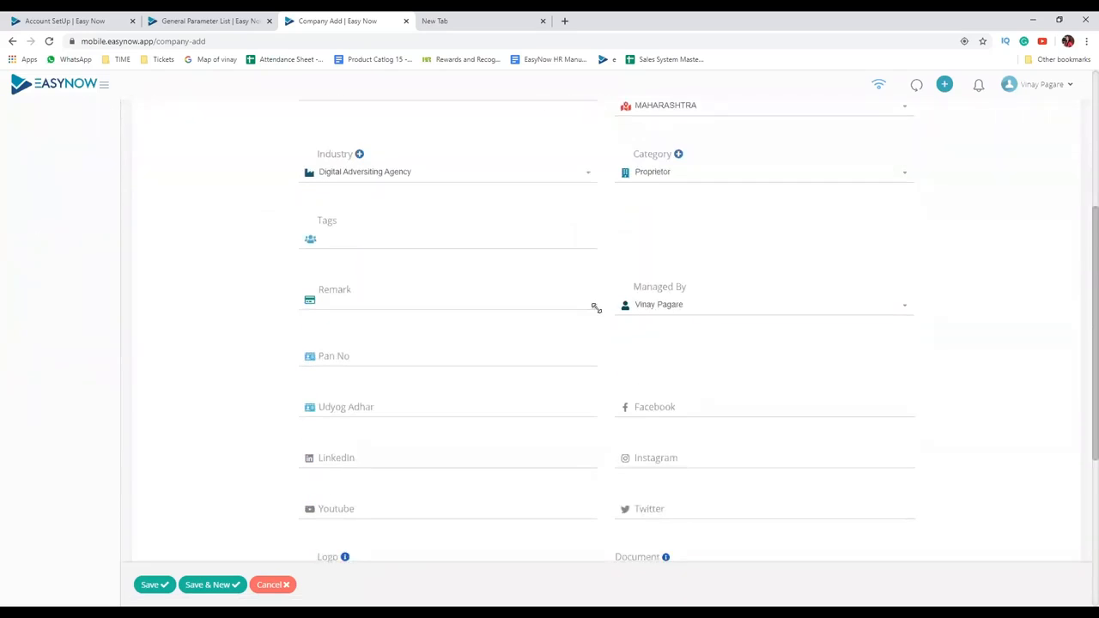
scroll(596, 307, "down", 1)
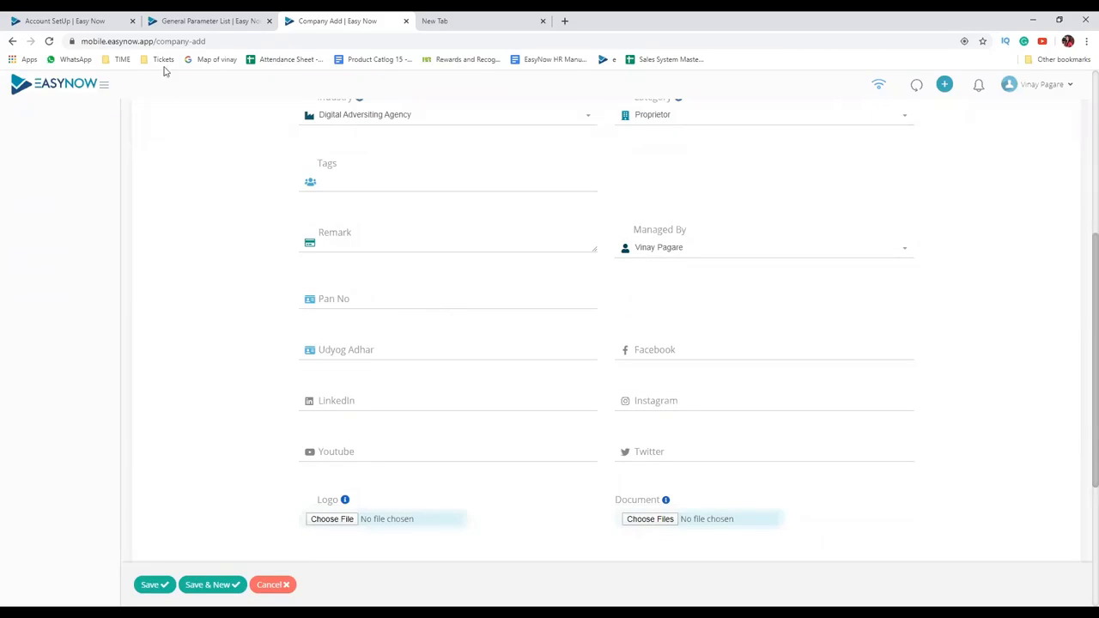
- Set the Pan and Udyog Adhar fields to Hide in Account Setup's Organization section
left_click(86, 17)
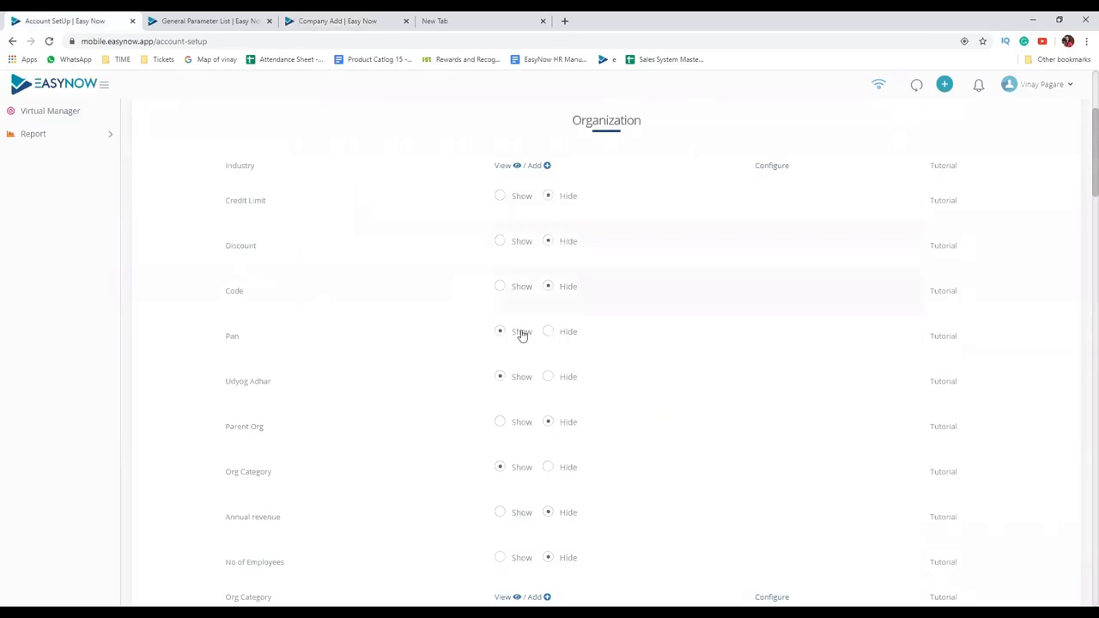
left_click(549, 333)
left_click(548, 376)
- Reload the Add New Organization form and check its fields for Pan No and Udyog Adhar
left_click(314, 36)
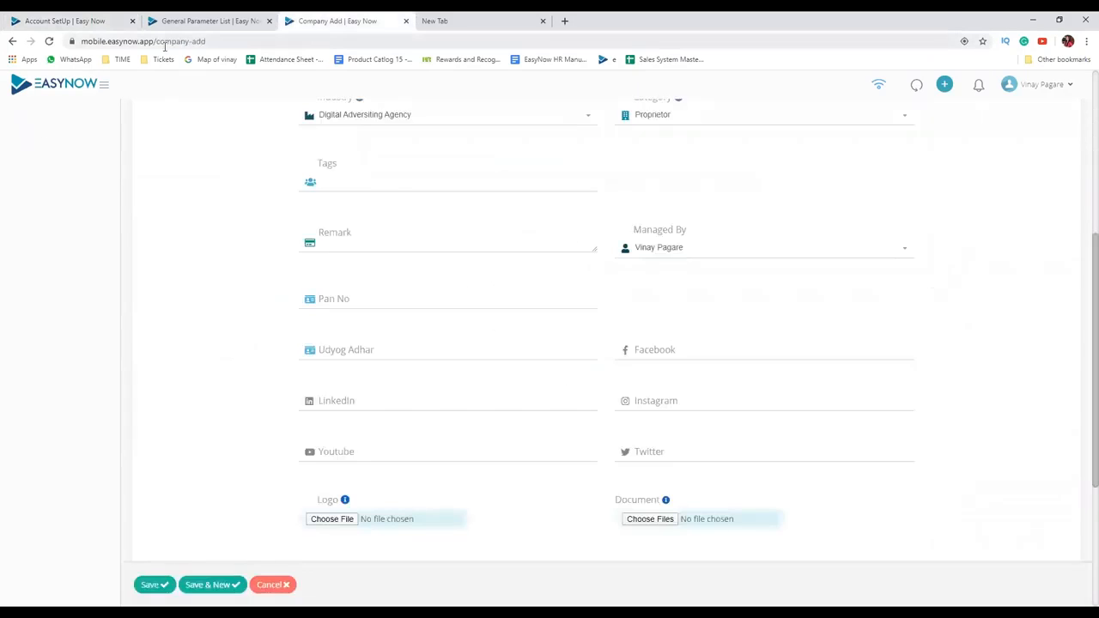
left_click(49, 42)
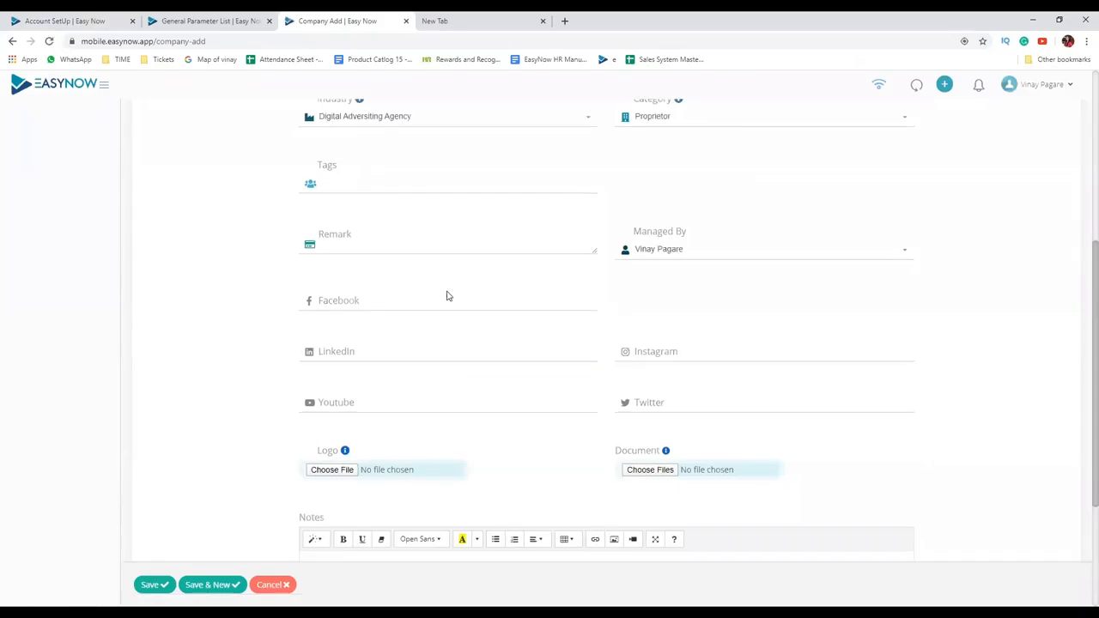
scroll(446, 294, "up", 2)
scroll(525, 319, "up", 2)
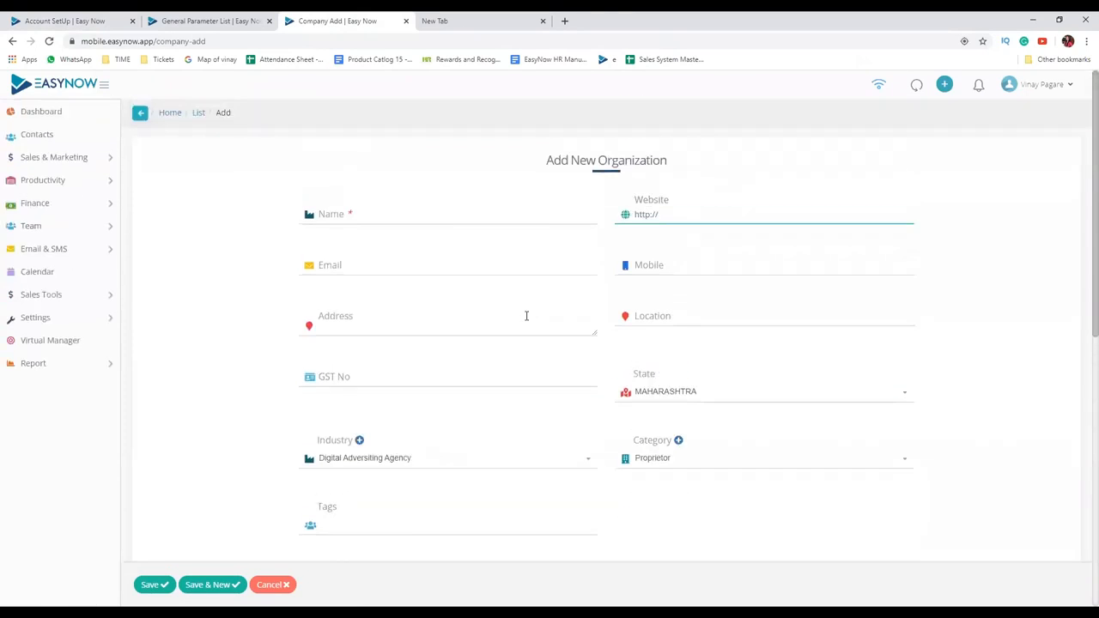
scroll(527, 315, "down", 6)
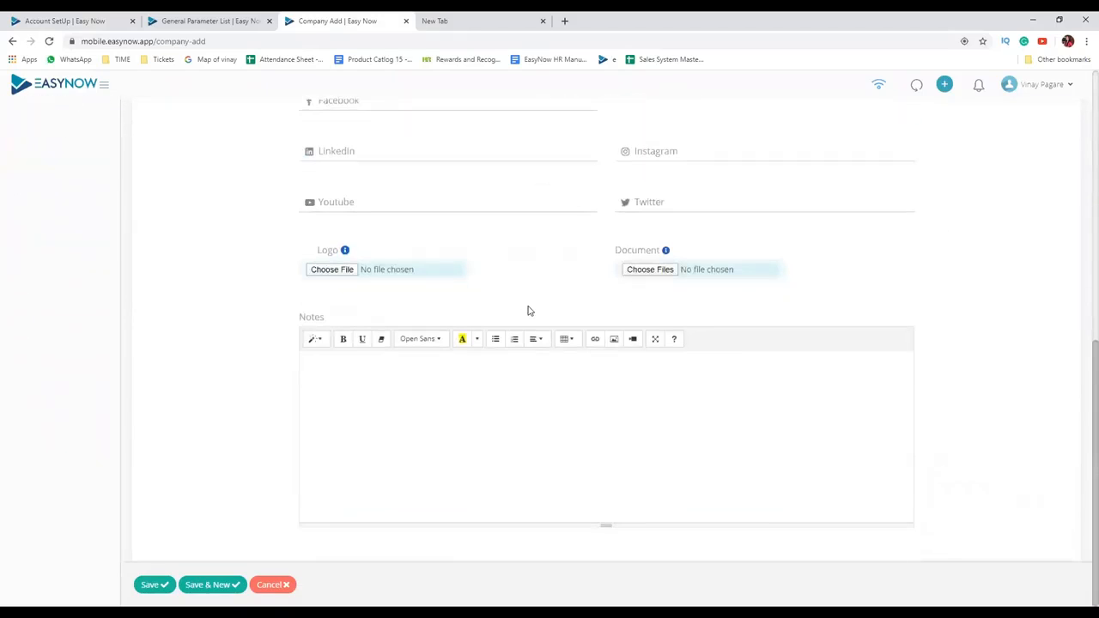
scroll(529, 311, "up", 6)
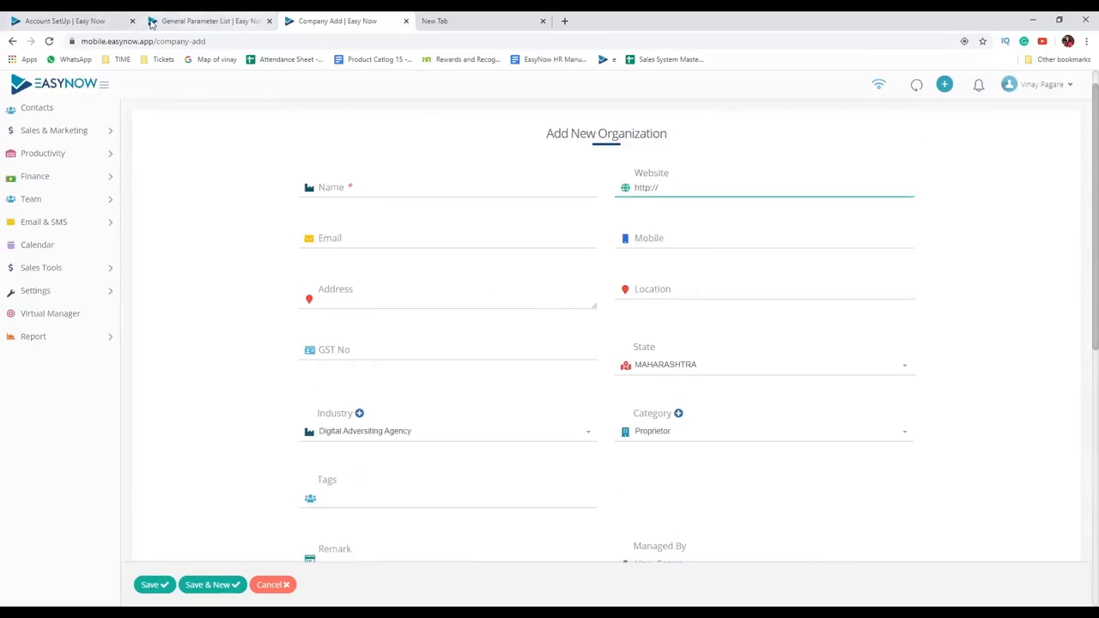
- Set the Org Category field to Hide in Account Setup's Organization section
left_click(75, 22)
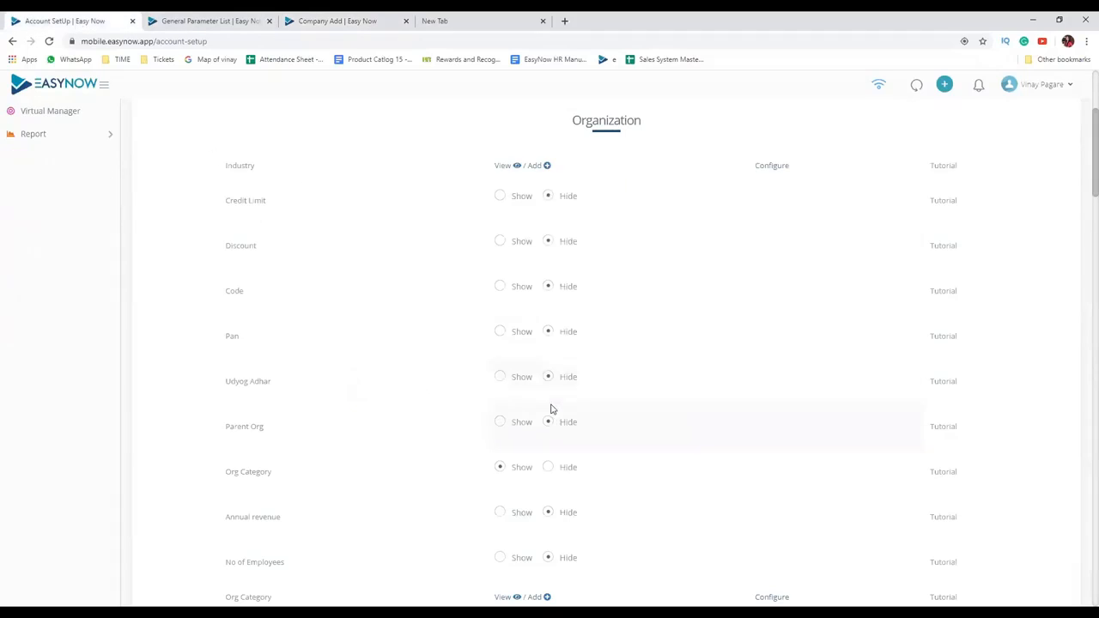
scroll(552, 410, "down", 1)
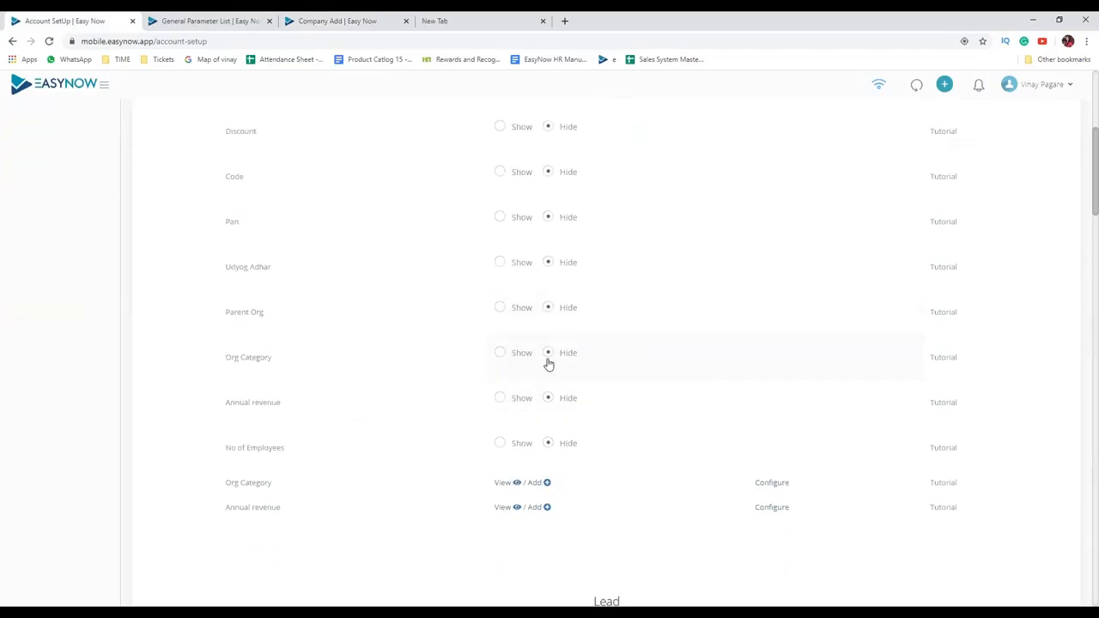
scroll(546, 392, "up", 2)
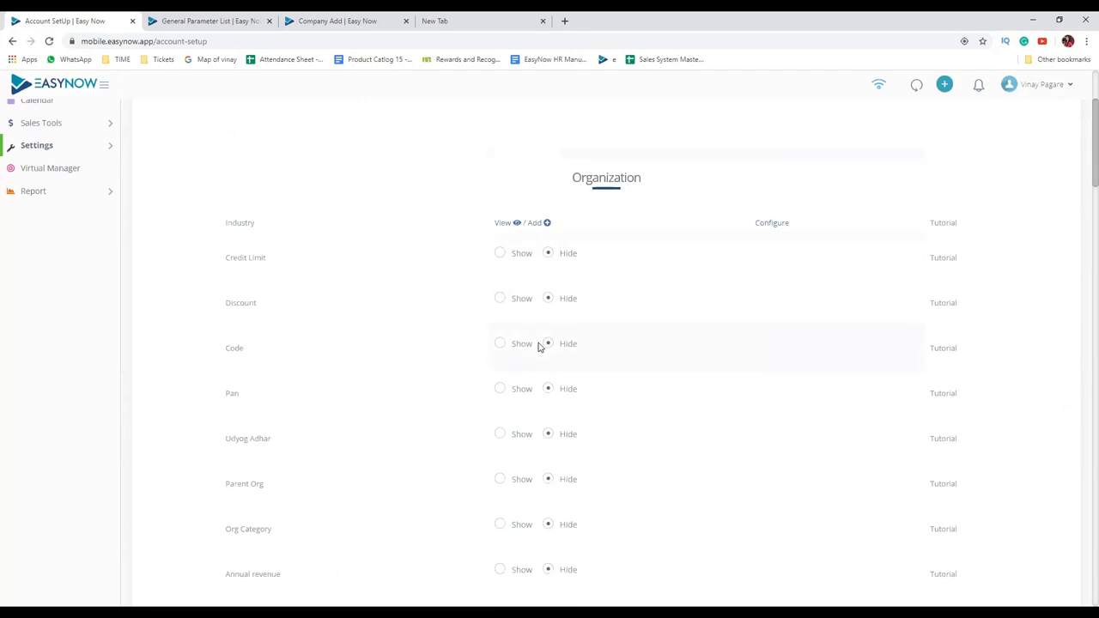
scroll(539, 347, "down", 4)
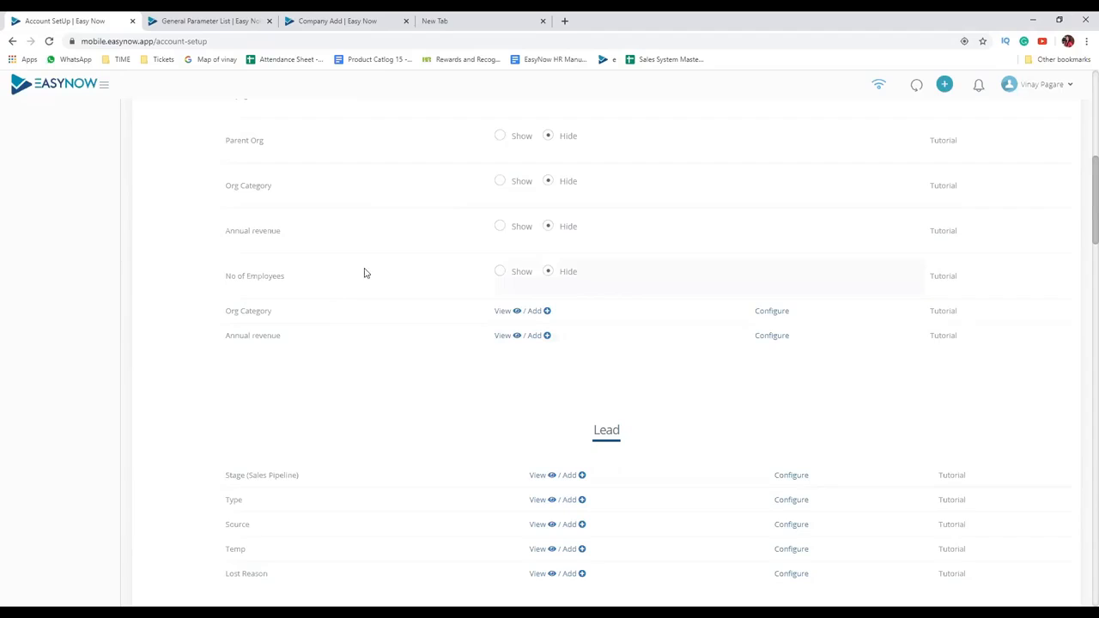
scroll(513, 283, "up", 2)
- Reload the Add New Organization form and check it for the Category field
left_click(306, 22)
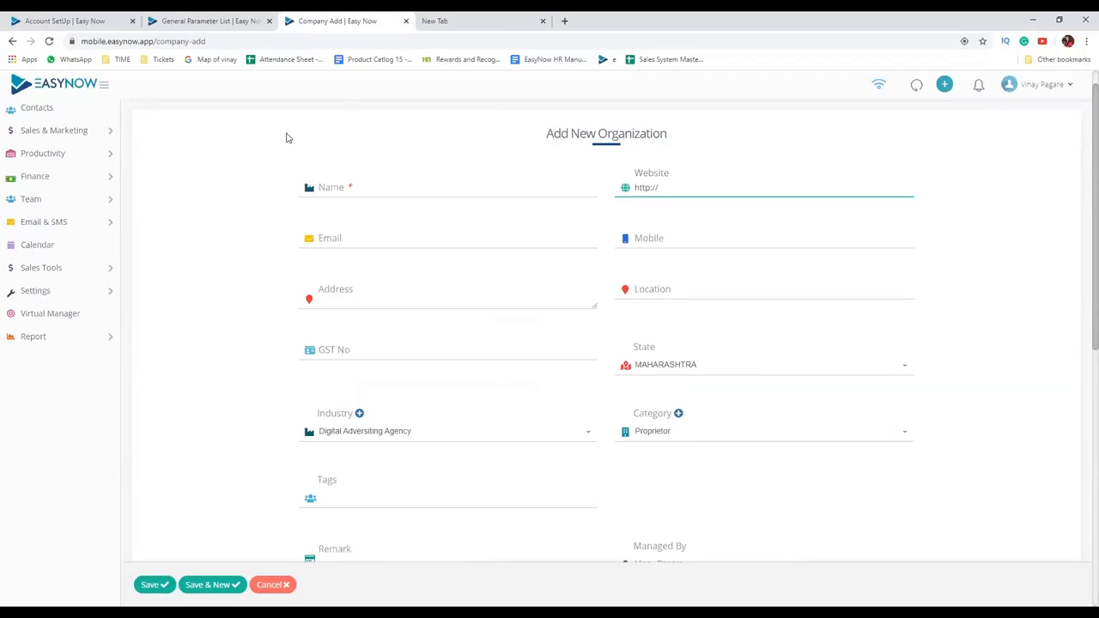
left_click(49, 40)
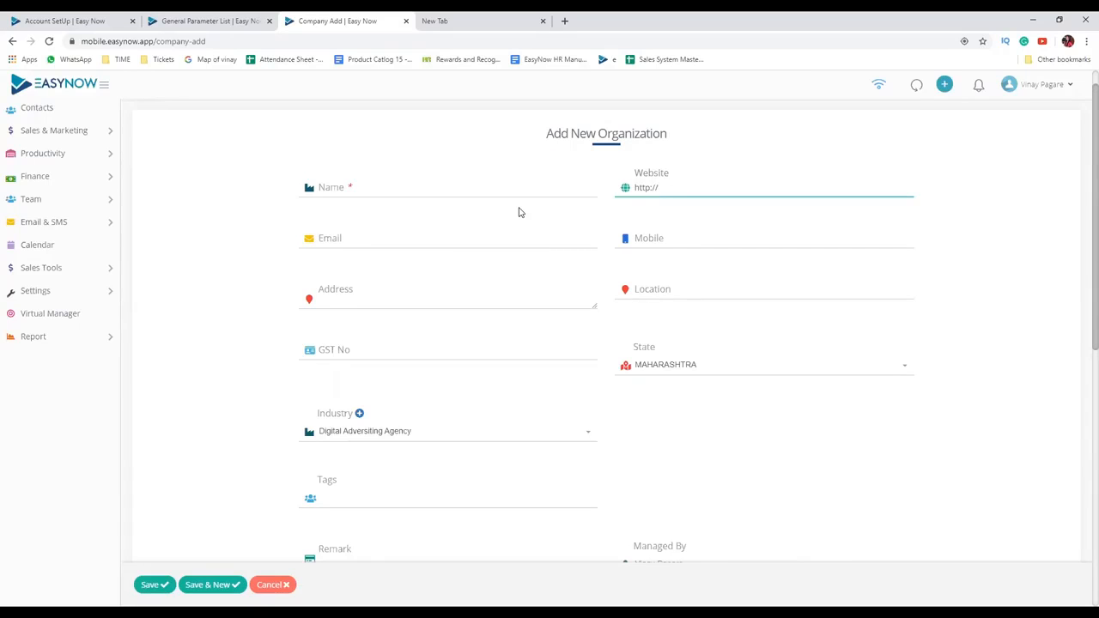
scroll(518, 212, "down", 1)
scroll(518, 212, "down", 2)
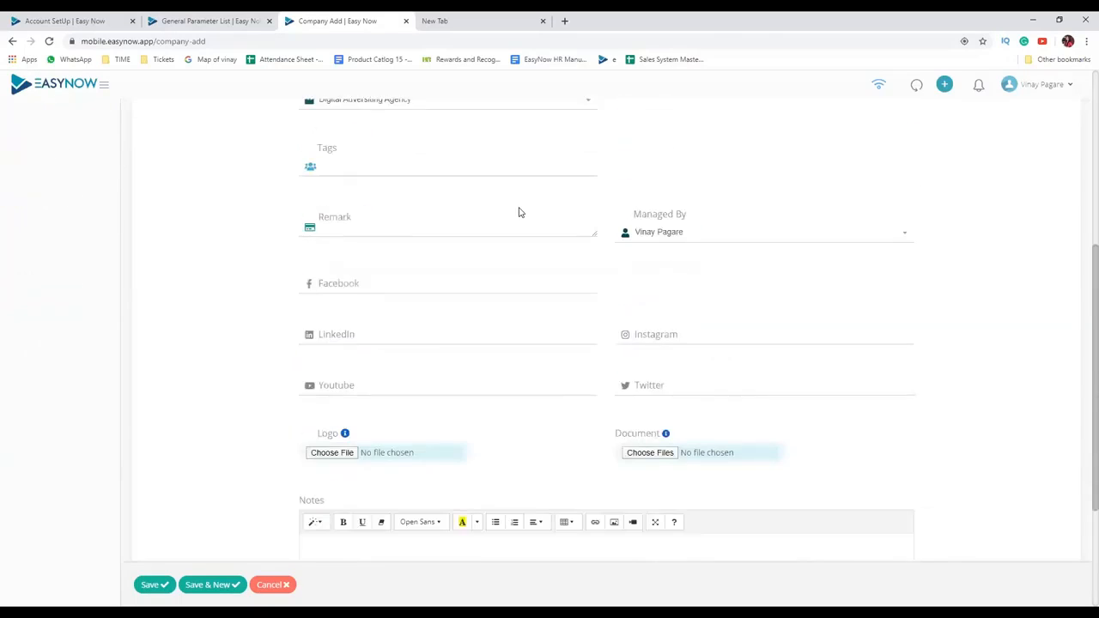
scroll(519, 207, "up", 3)
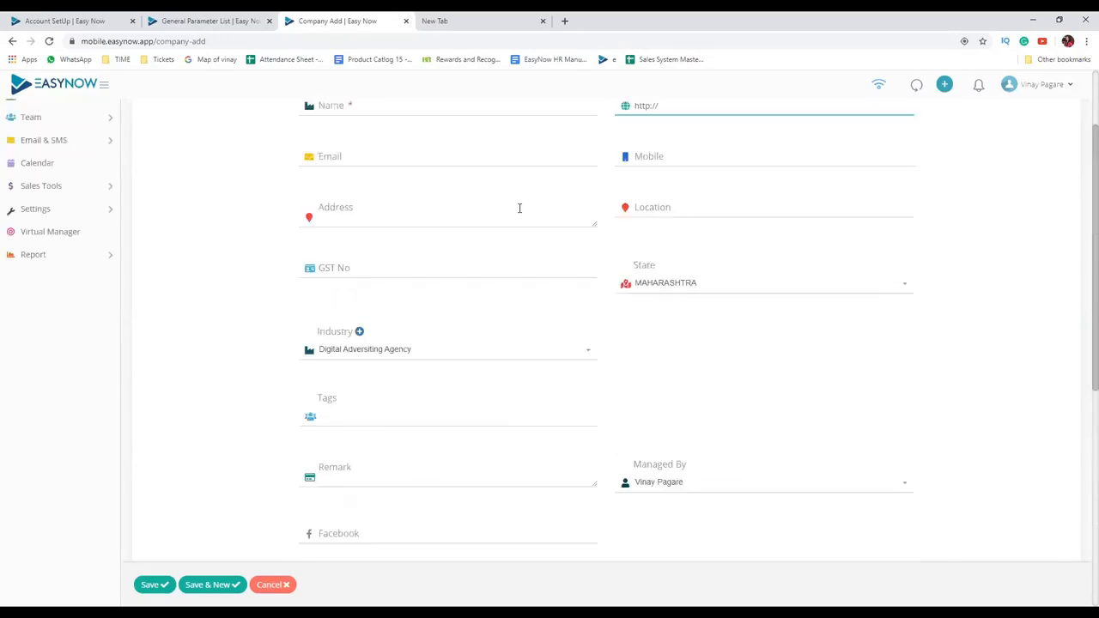
- Return to Account Setup and view the Organization section's Org Category list of company types
left_click(65, 21)
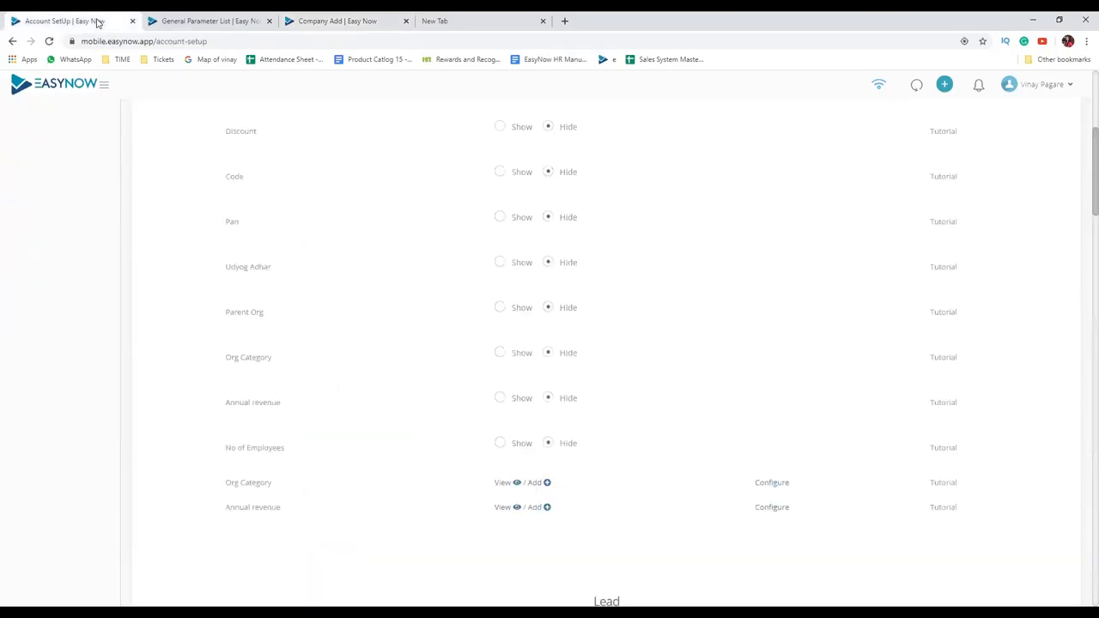
scroll(560, 370, "down", 1)
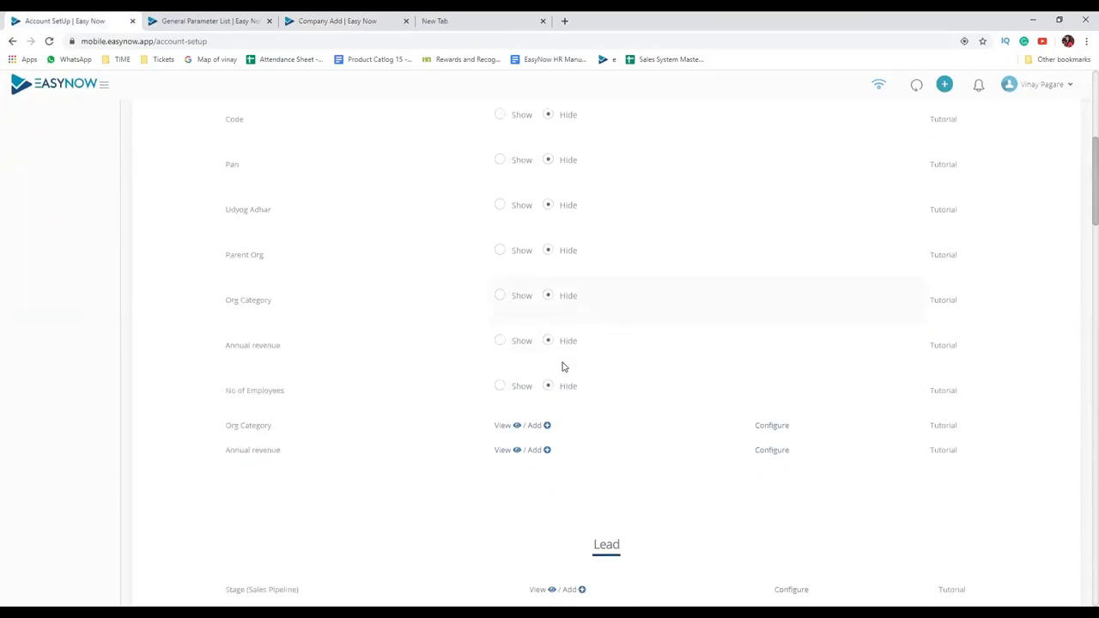
scroll(562, 367, "down", 1)
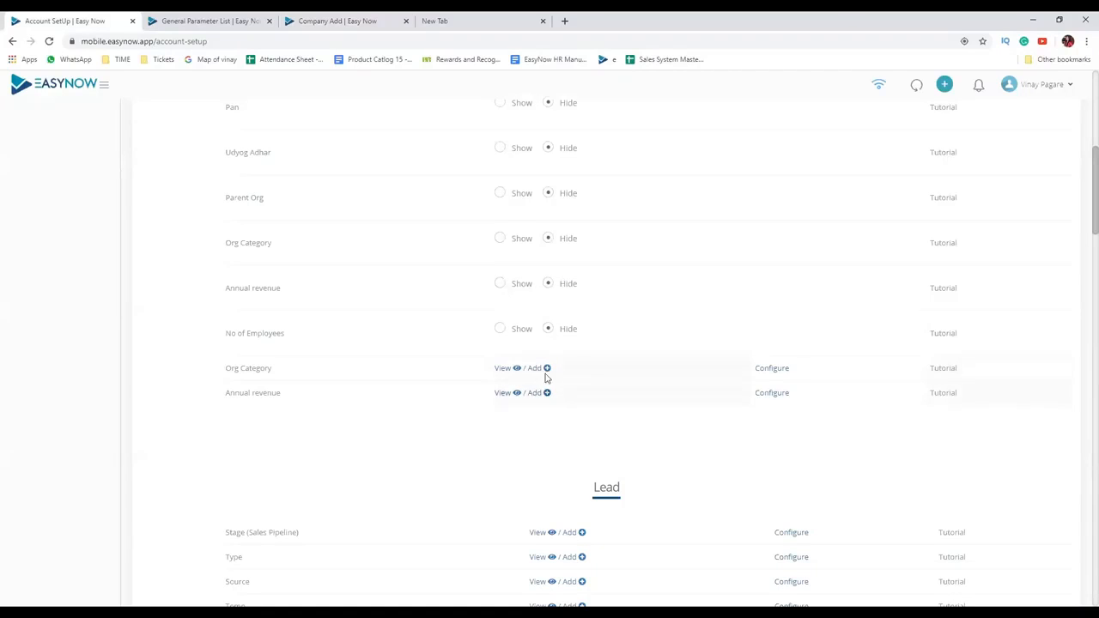
left_click(504, 368)
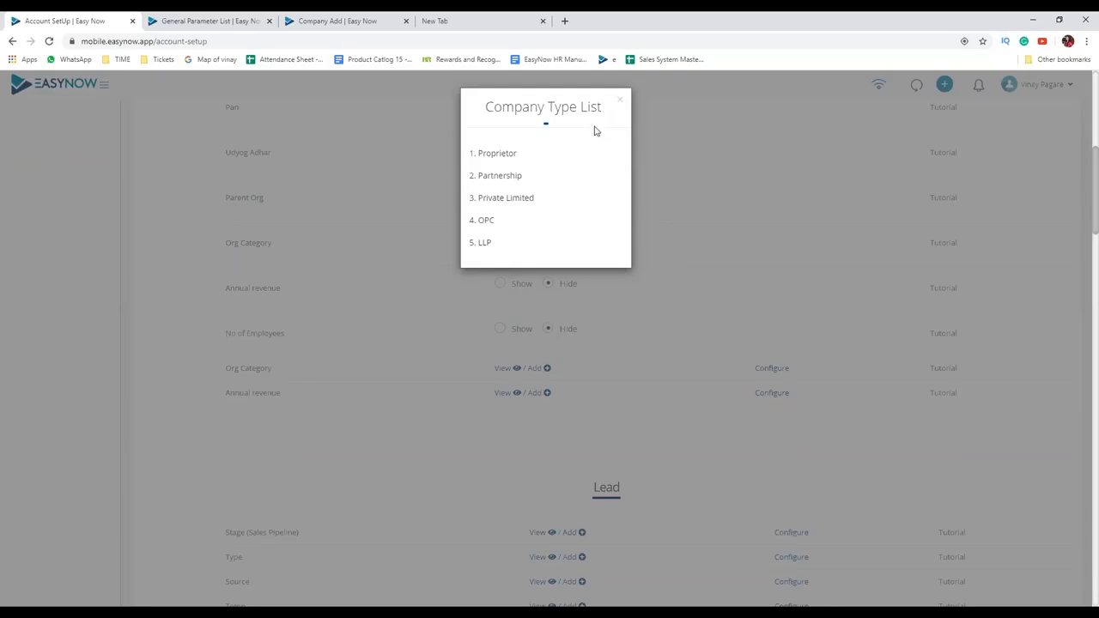
- Add a sales pipeline stage named "meeting Scheduled" with stage order 3 from Account Setup's Lead section and save it
left_click(618, 100)
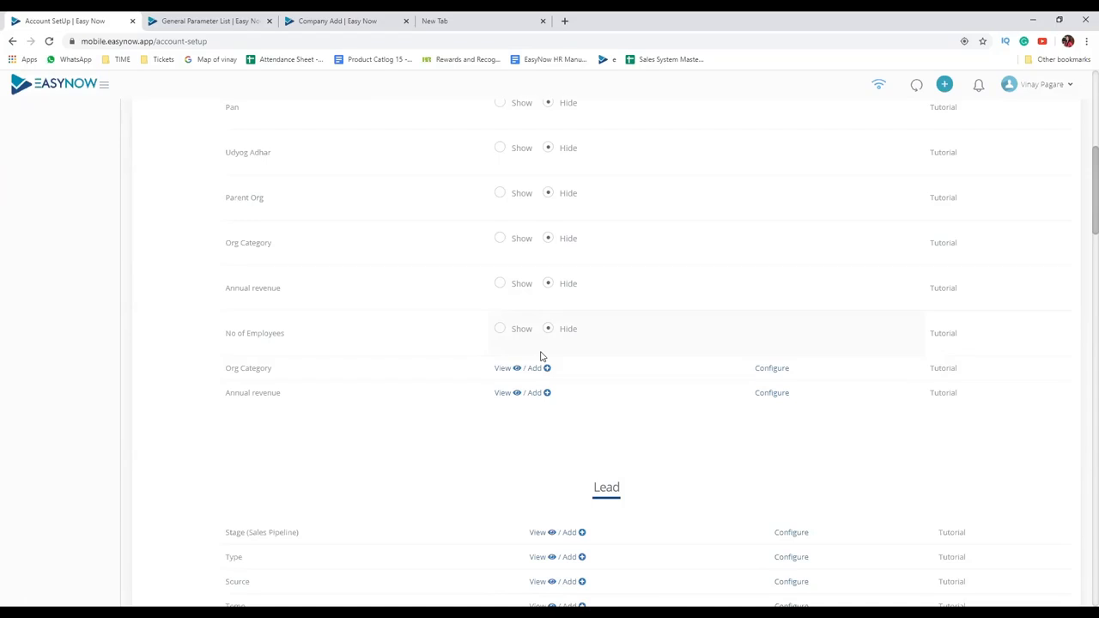
scroll(541, 355, "down", 3)
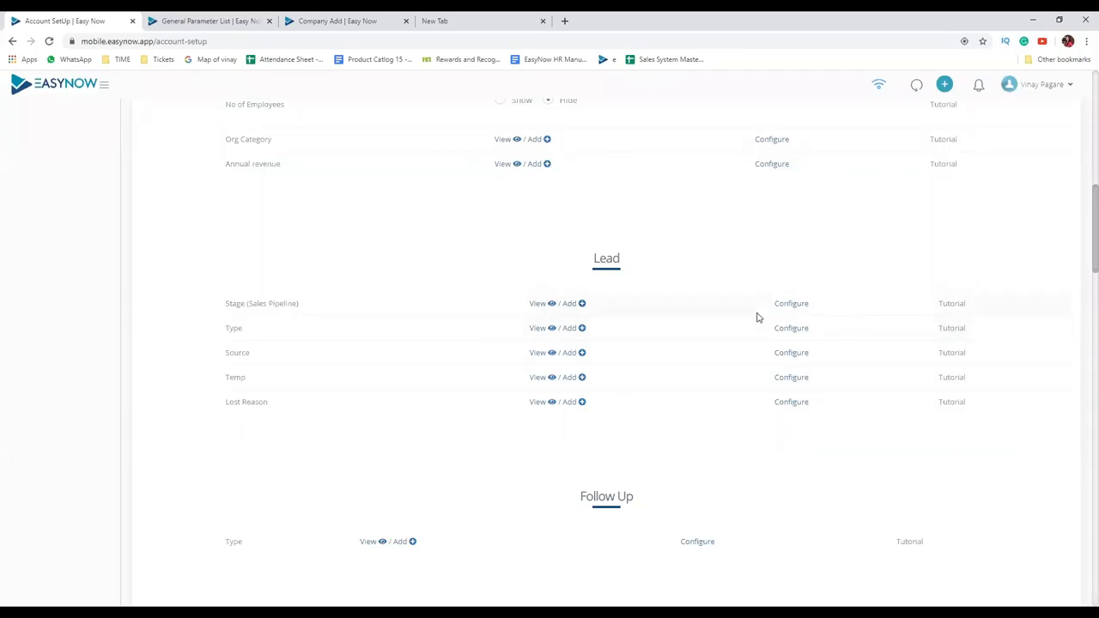
left_click(535, 307)
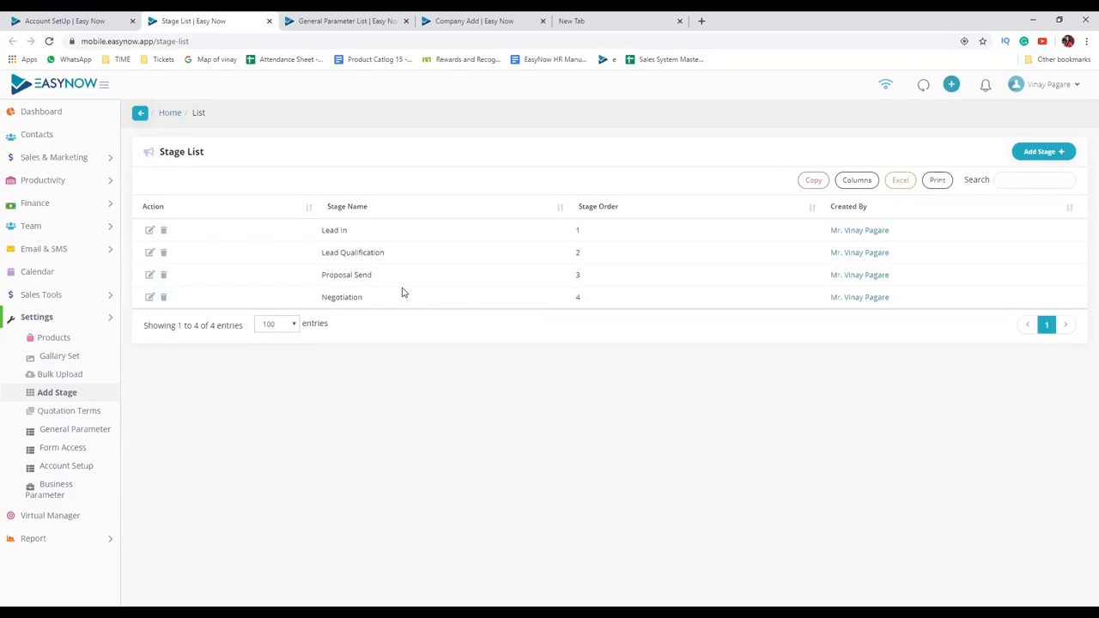
left_click(1028, 152)
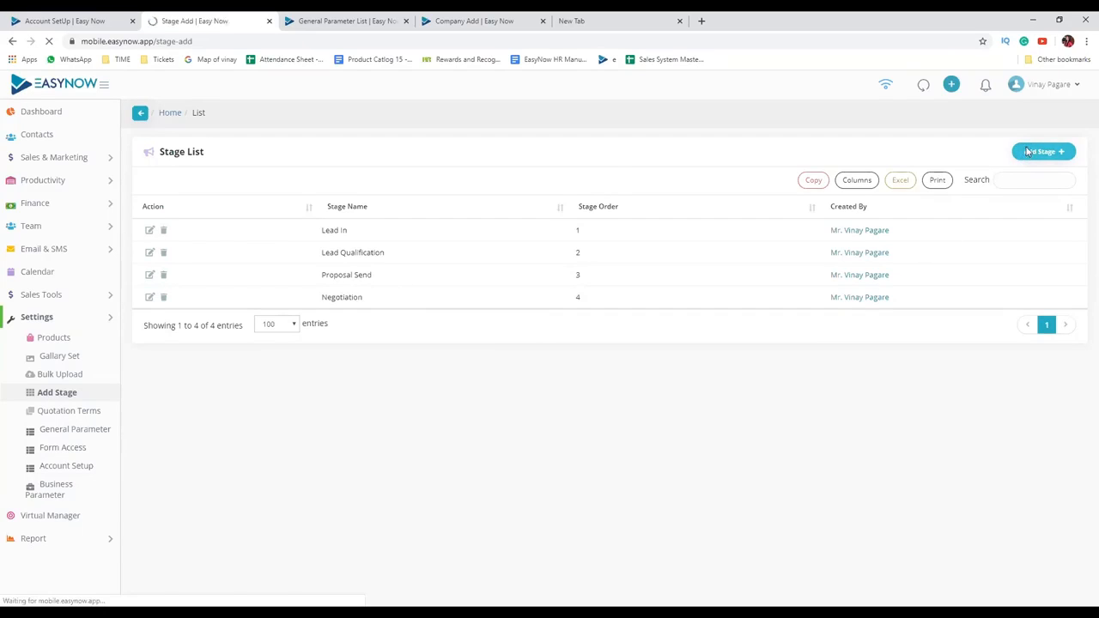
left_click(375, 215)
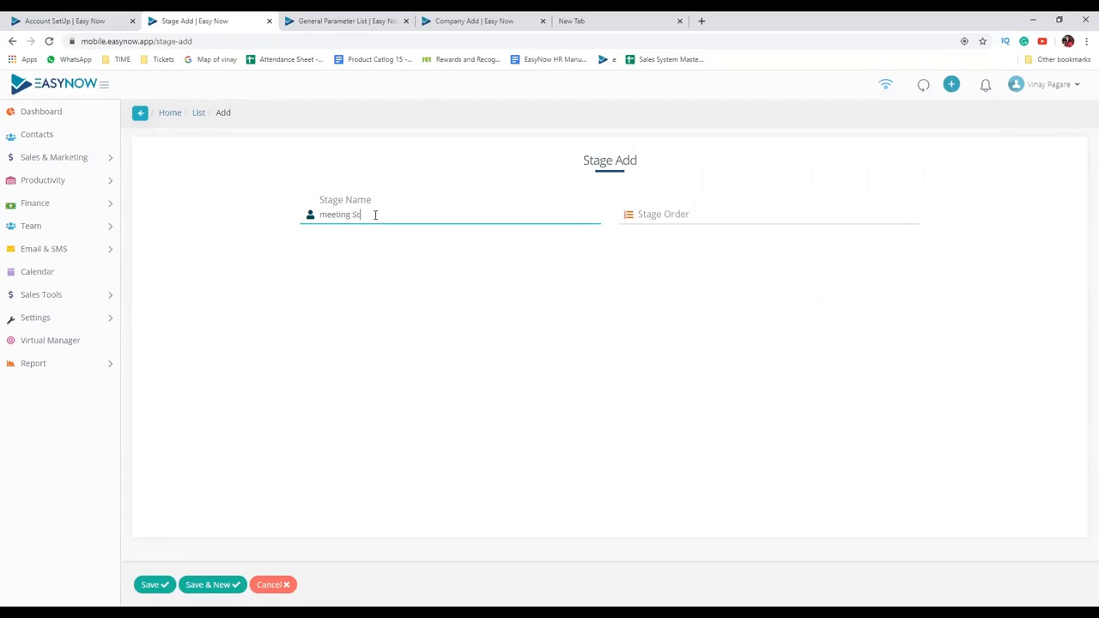
type("meeting Scheduled")
left_click(694, 217)
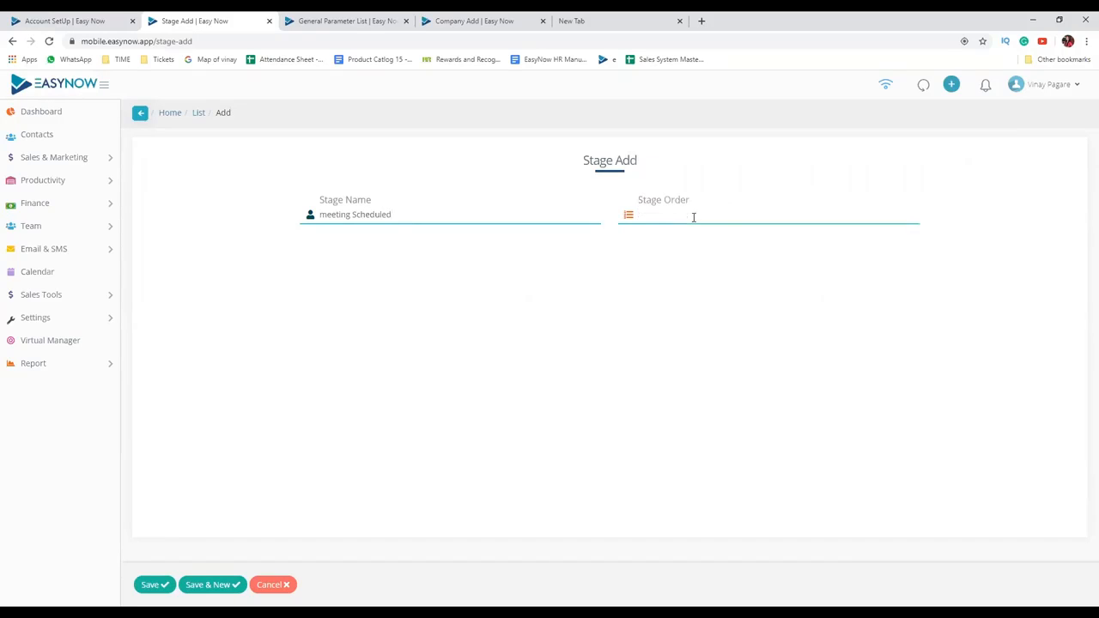
type("3")
left_click(169, 583)
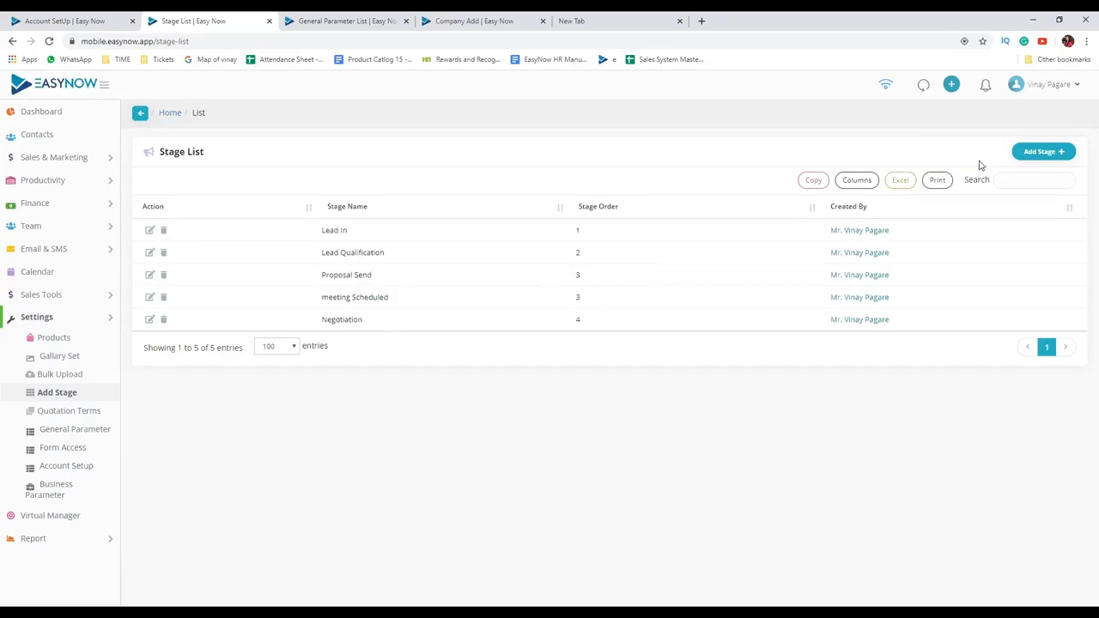
- Set the Proposal Send stage's order to 4 and save it
left_click(150, 275)
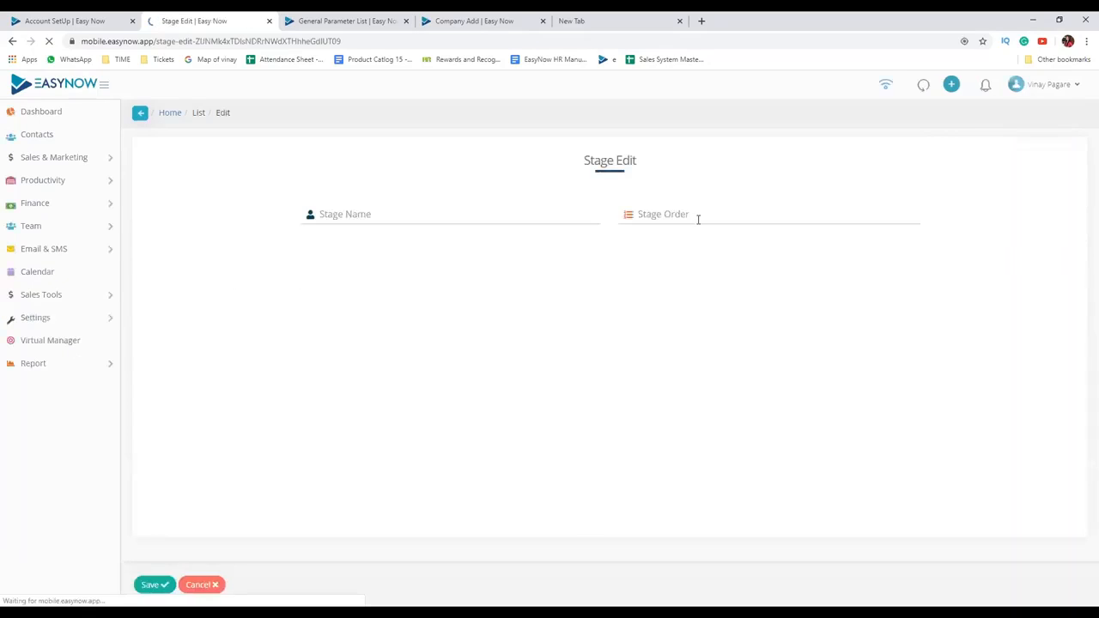
left_click_drag(696, 218, 621, 219)
type("4")
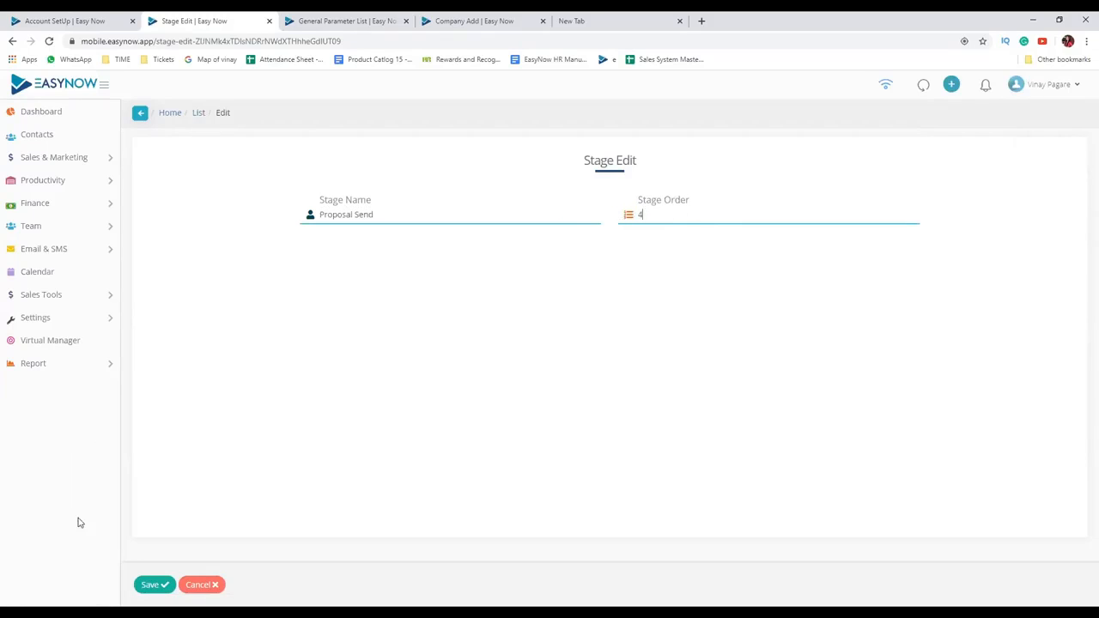
left_click(154, 583)
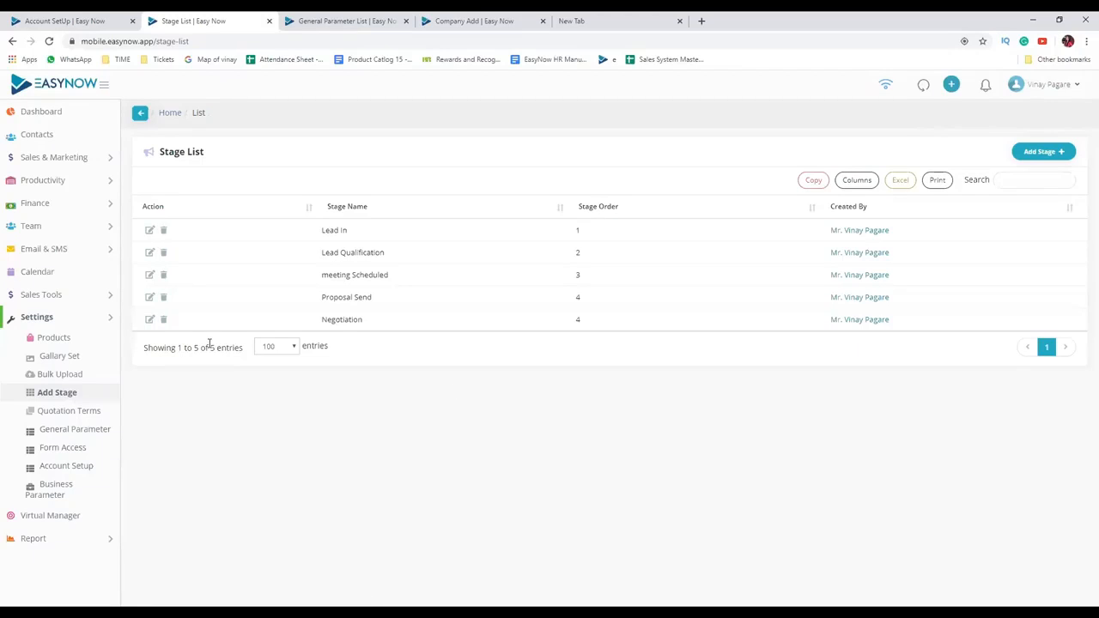
- Set the Negotiation stage's order to 5 and save it
left_click(148, 321)
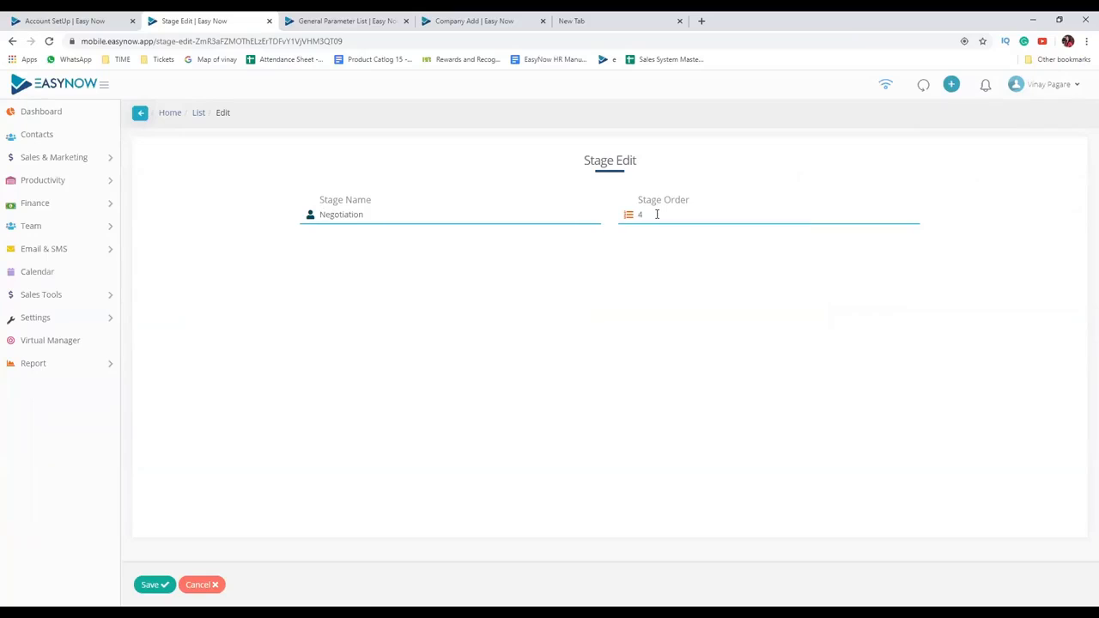
double_click(657, 215)
type("5")
left_click(150, 584)
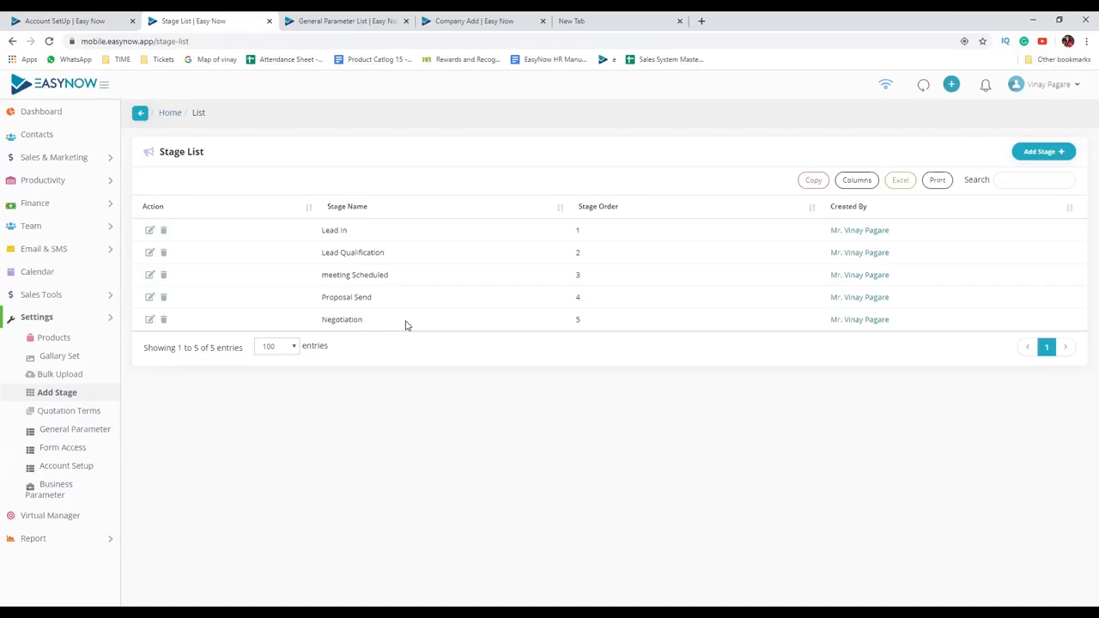
- Open the Sales Pipeline in a separate browser tab and check the order of its stage columns
left_click(101, 158)
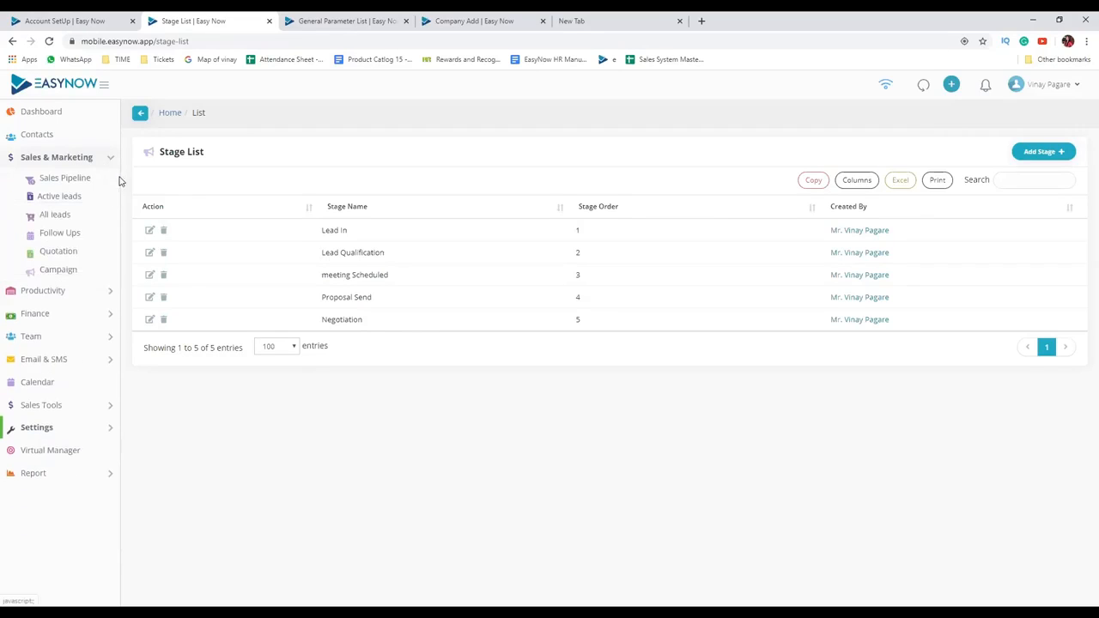
right_click(62, 180)
left_click(75, 191)
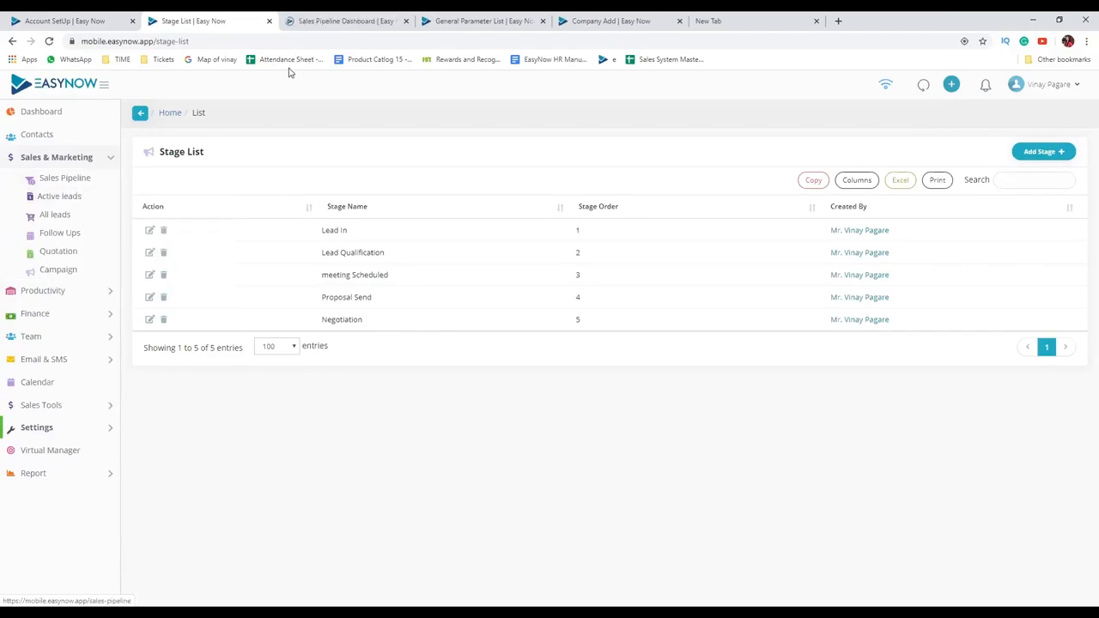
left_click(337, 21)
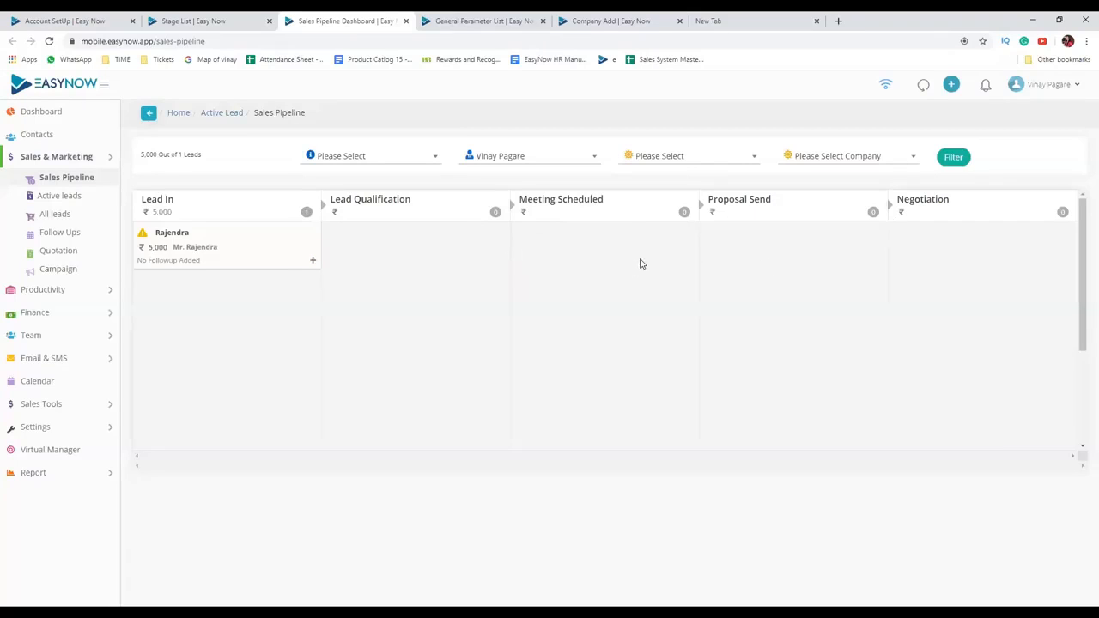
- Close the Stage List, Sales Pipeline, General Parameter List and Company Add pages and return to Account Setup
left_click(241, 22)
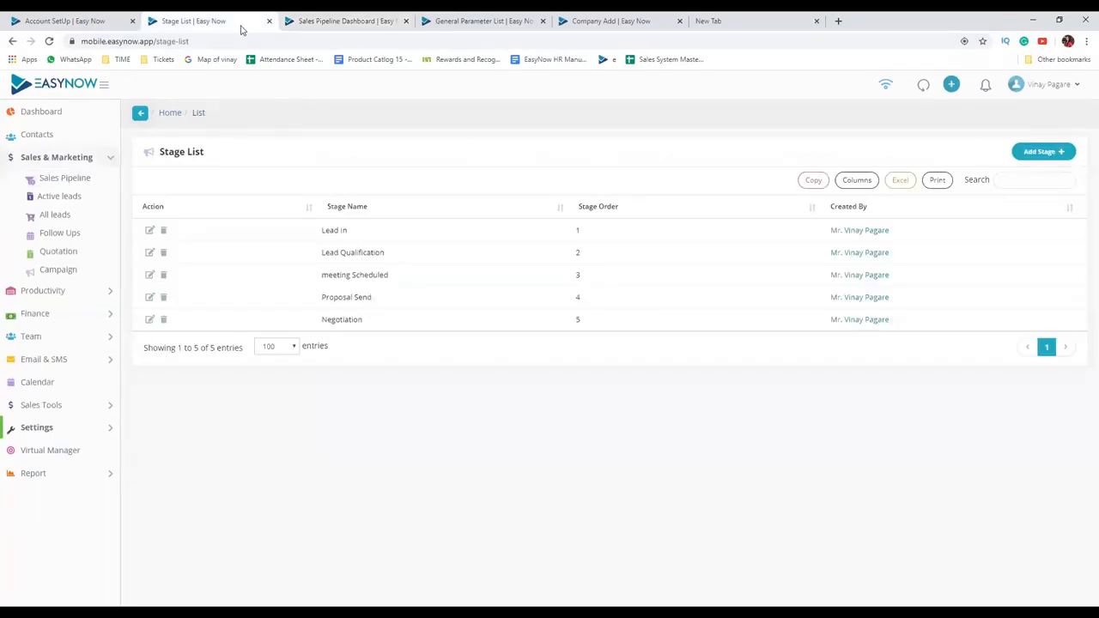
left_click(270, 22)
left_click(270, 21)
left_click(270, 22)
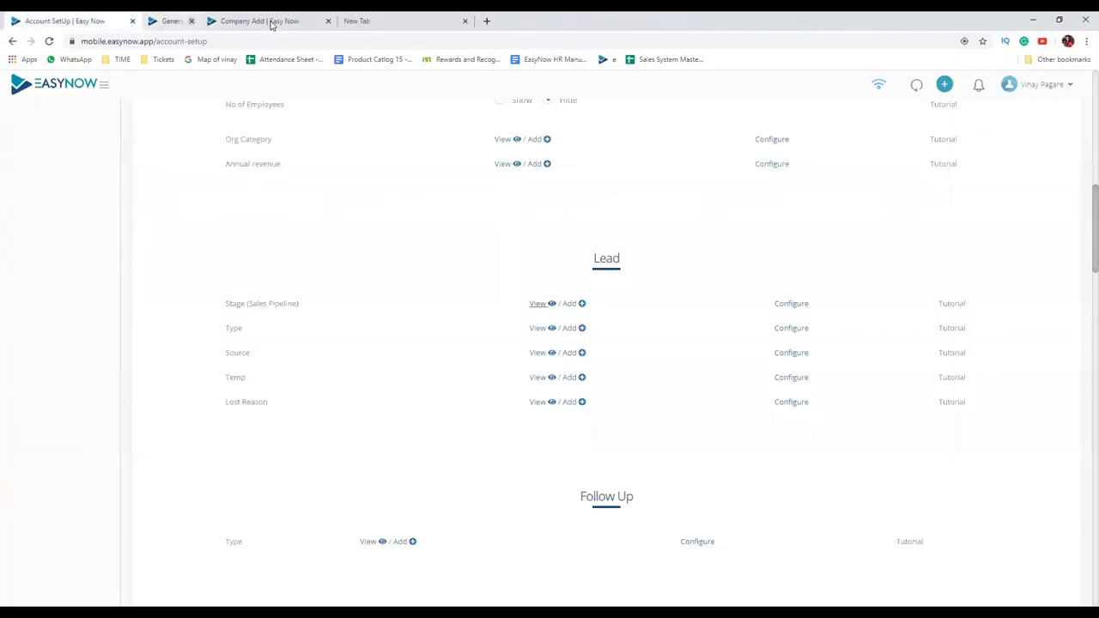
left_click(270, 22)
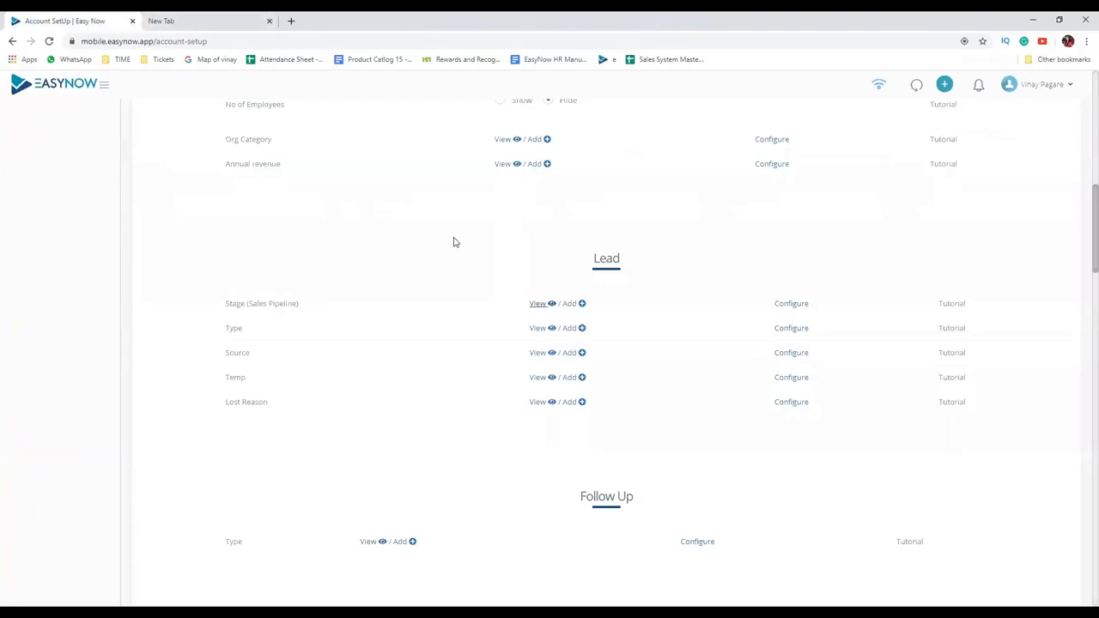
- View the Lead section's lists of lead types, lead sources and lost reasons, closing each list after reading
left_click(539, 329)
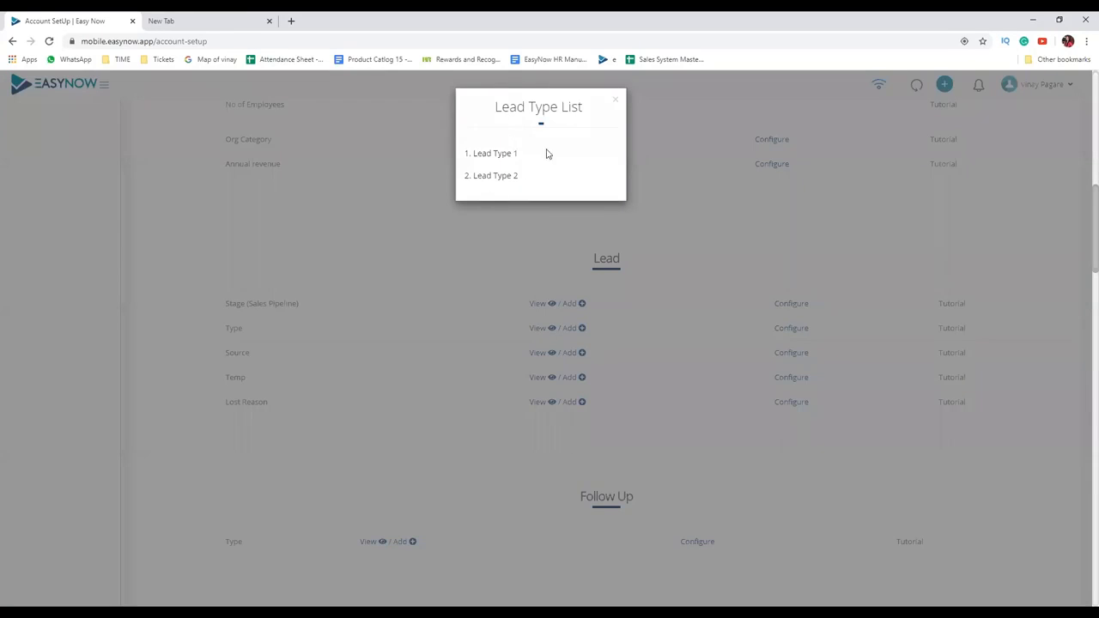
left_click(615, 100)
left_click(541, 352)
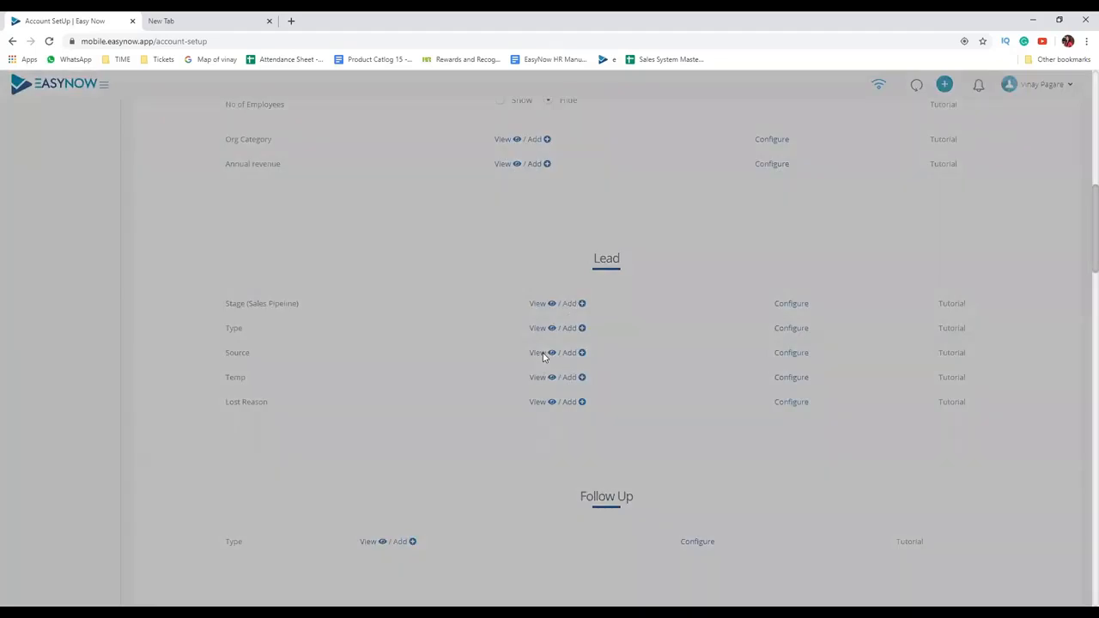
scroll(542, 326, "down", 1)
scroll(542, 293, "up", 1)
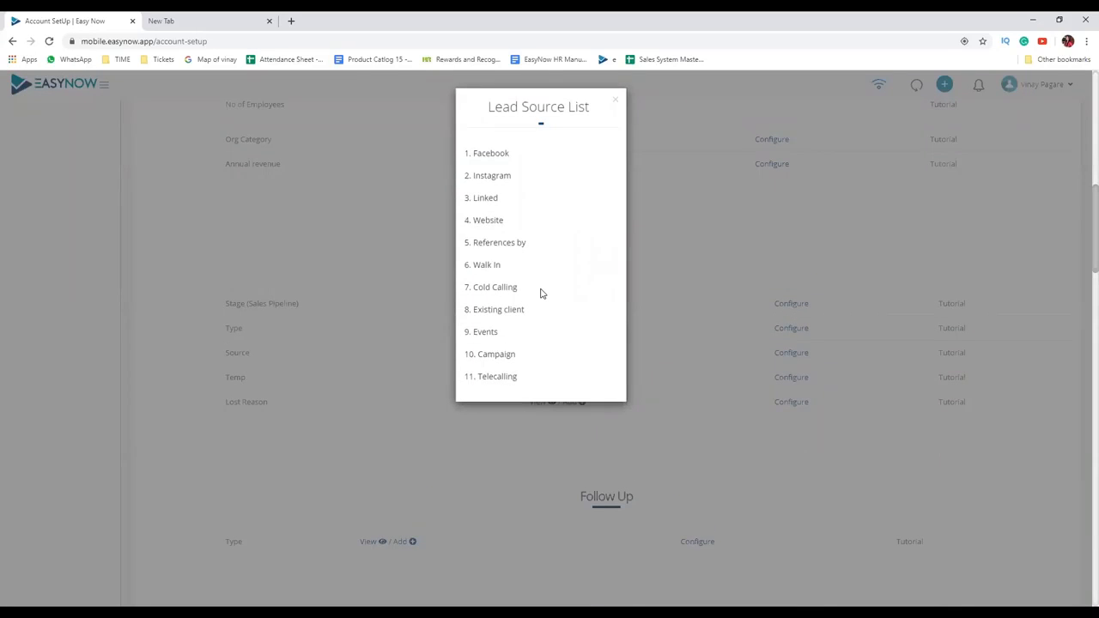
left_click(614, 101)
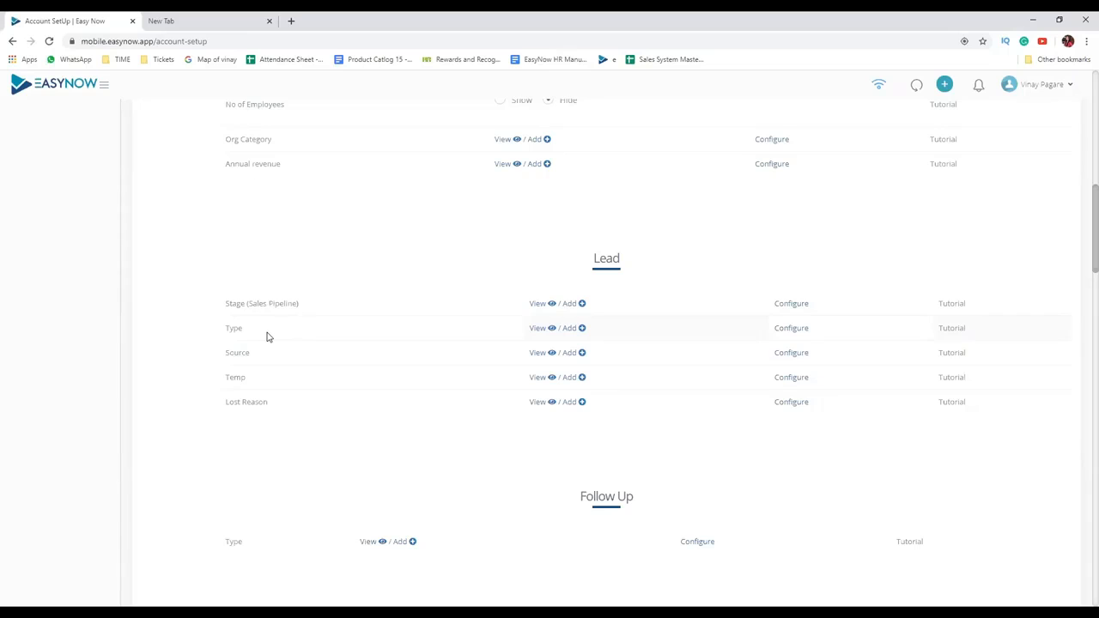
left_click(536, 402)
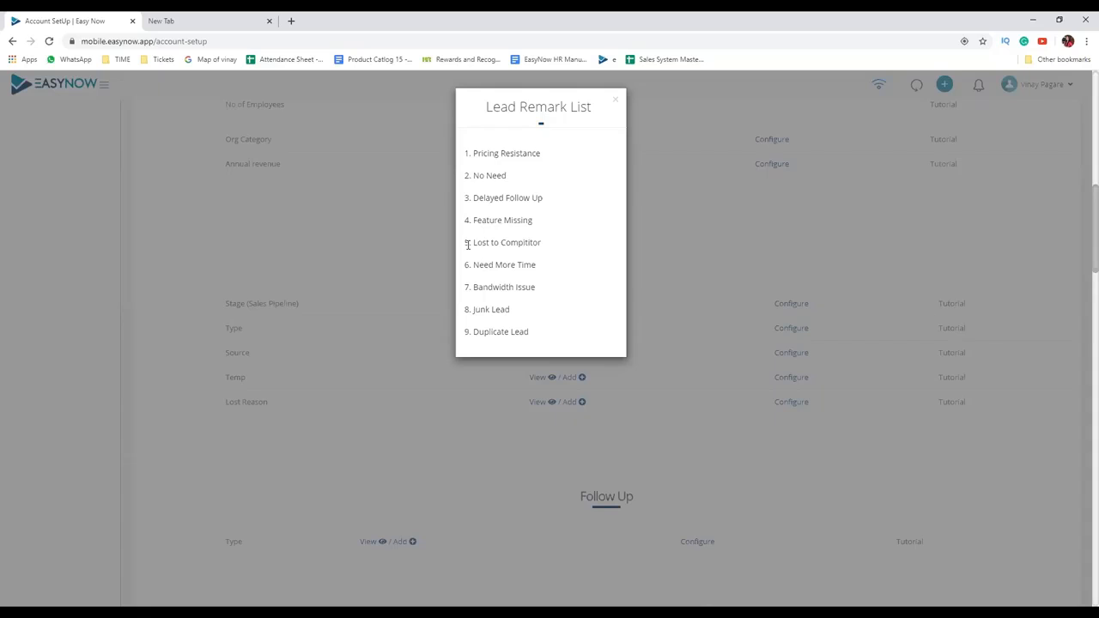
left_click(615, 100)
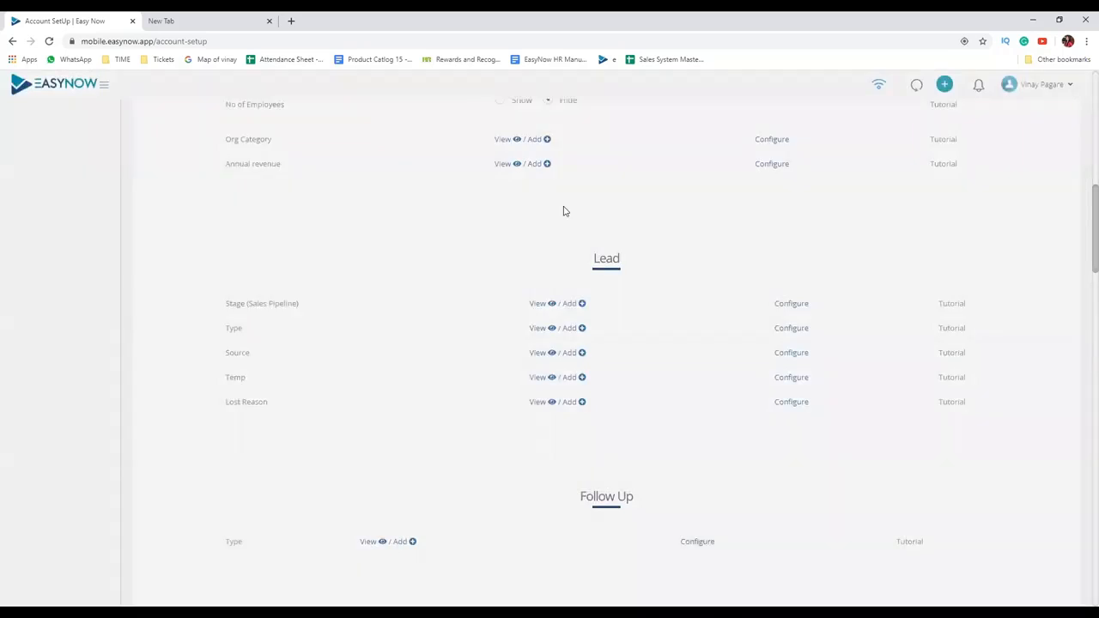
- View the Follow Up section's type list and the Reminder section's type list, closing each after reading
scroll(562, 209, "down", 3)
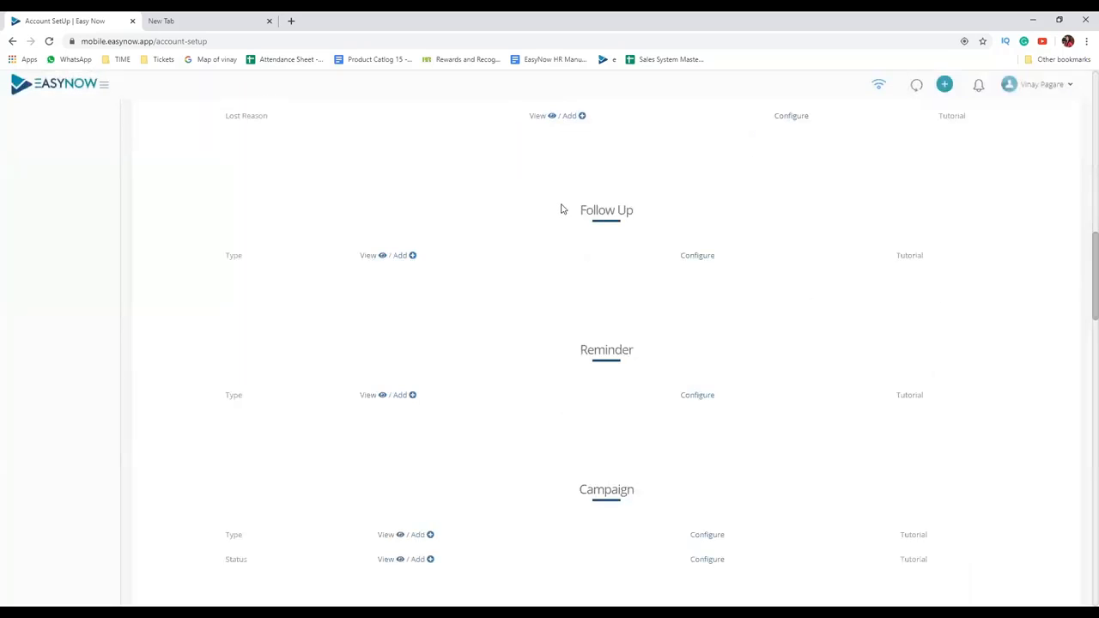
left_click(367, 256)
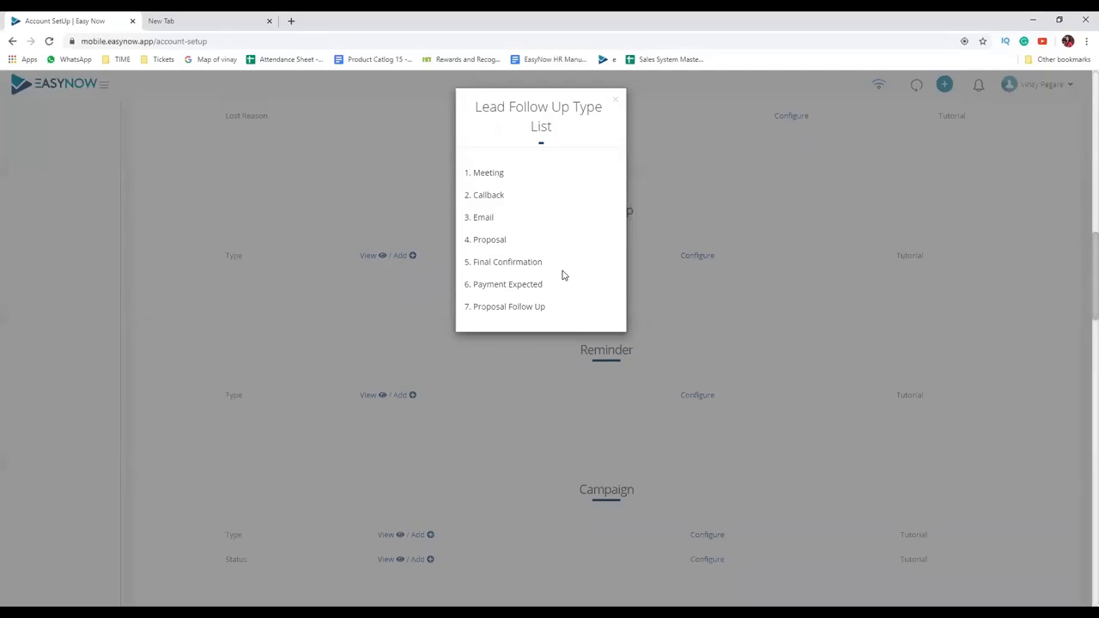
left_click(615, 99)
scroll(526, 221, "down", 2)
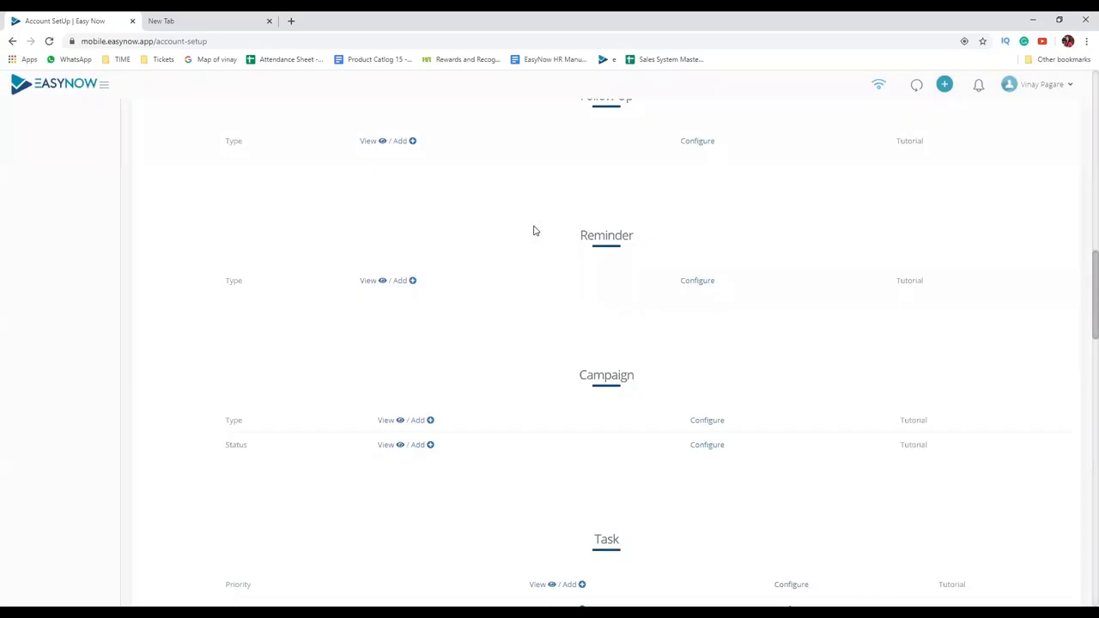
left_click(366, 282)
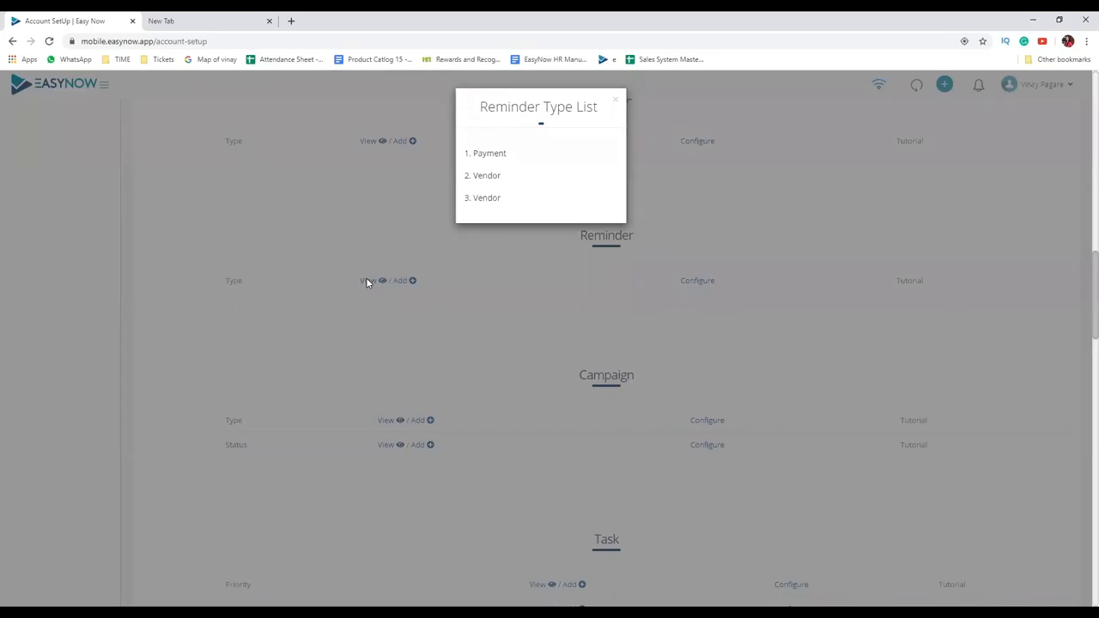
left_click(615, 102)
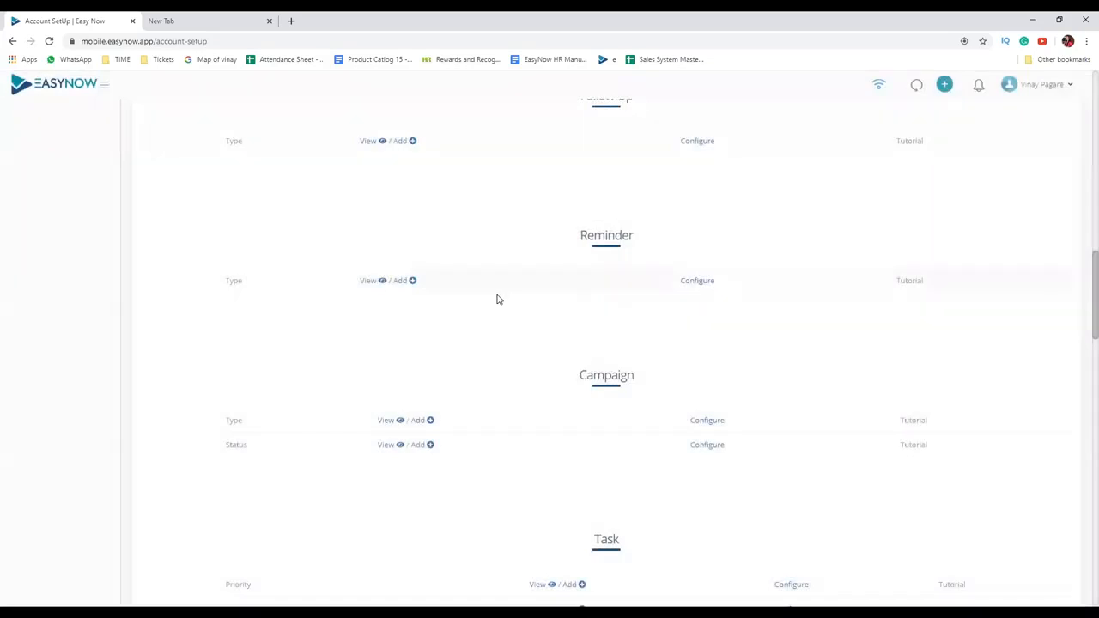
- Examine the parameters and Show/Hide options in Account Setup's Campaign, Task and Meeting sections
scroll(494, 275, "down", 1)
scroll(493, 250, "down", 3)
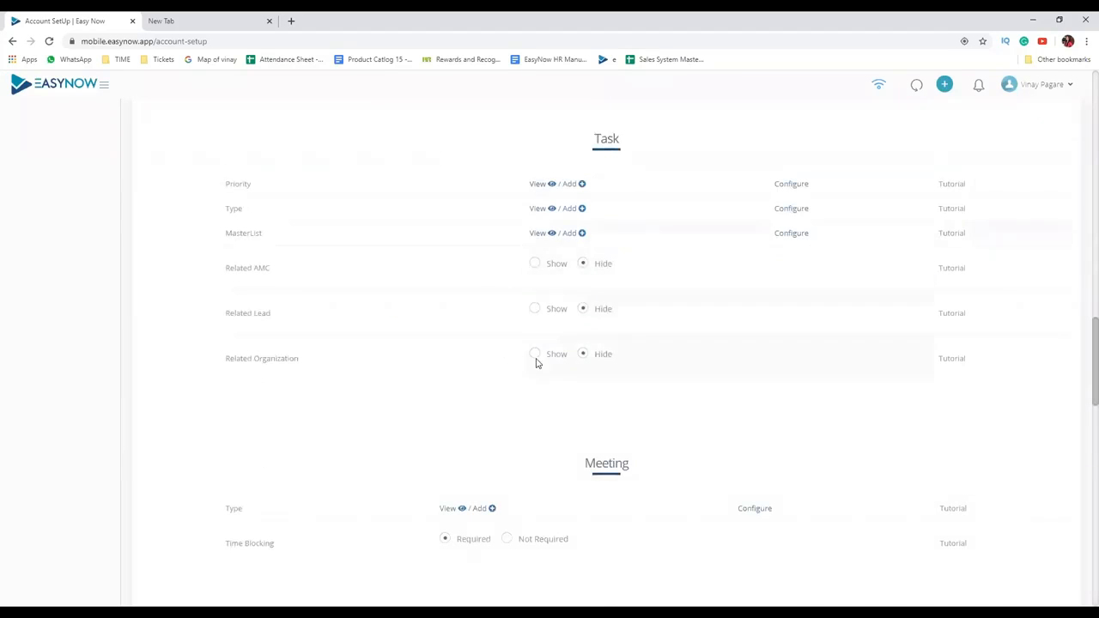
scroll(565, 380, "down", 5)
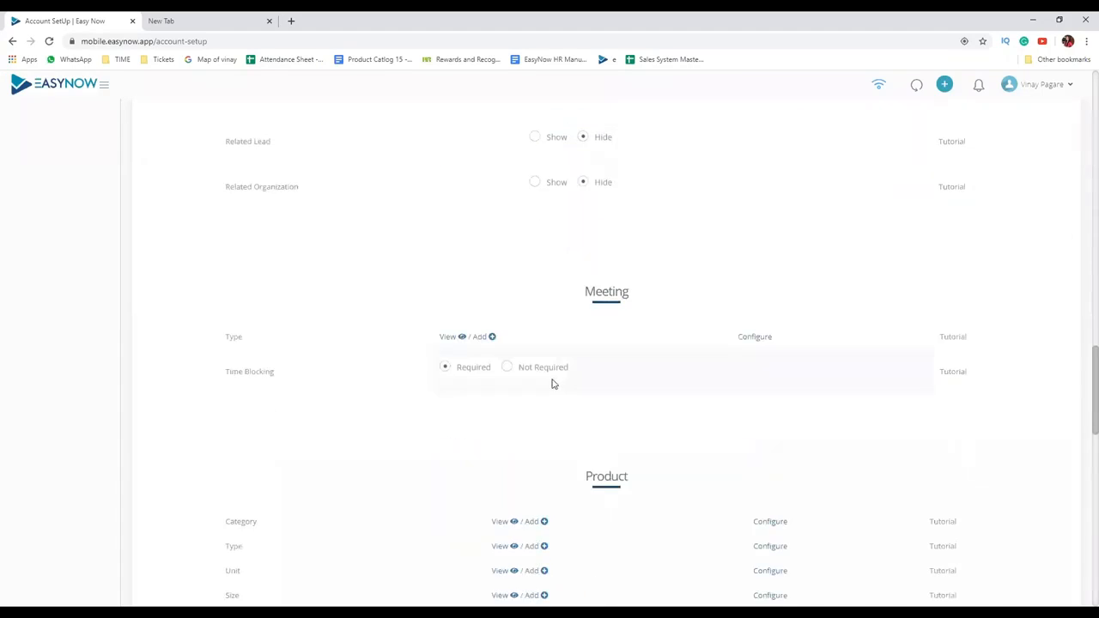
scroll(549, 375, "up", 15)
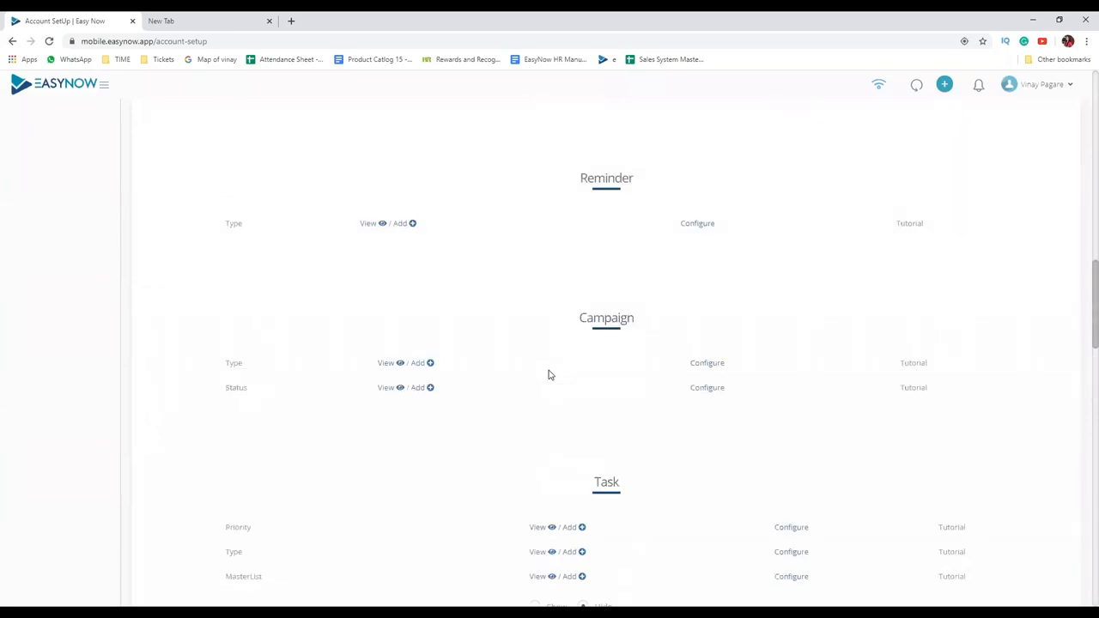
scroll(549, 375, "down", 3)
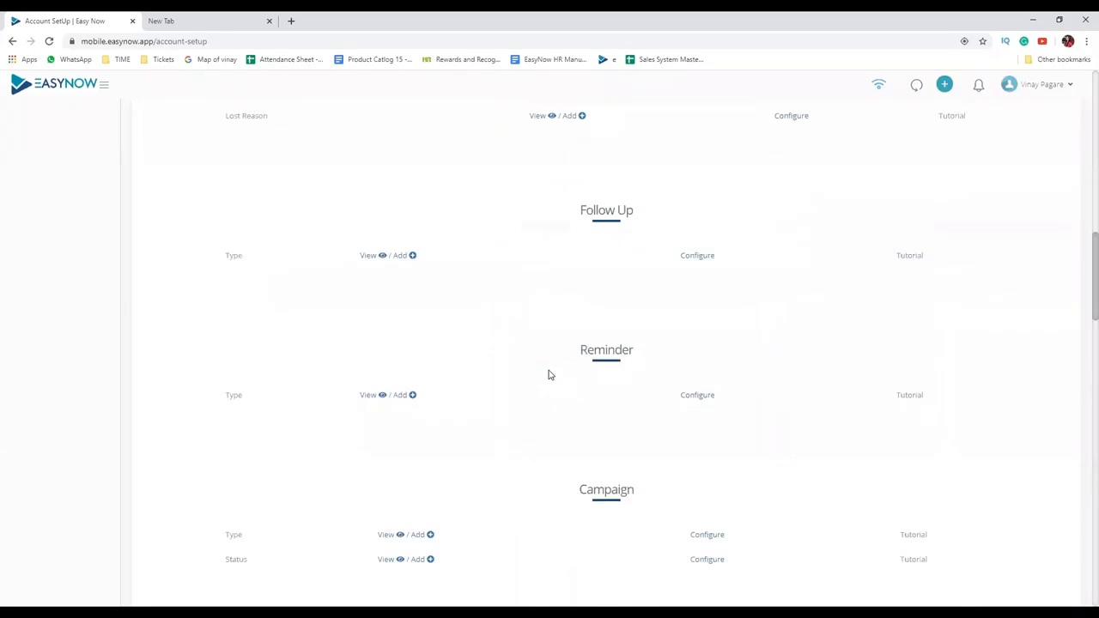
scroll(550, 376, "down", 3)
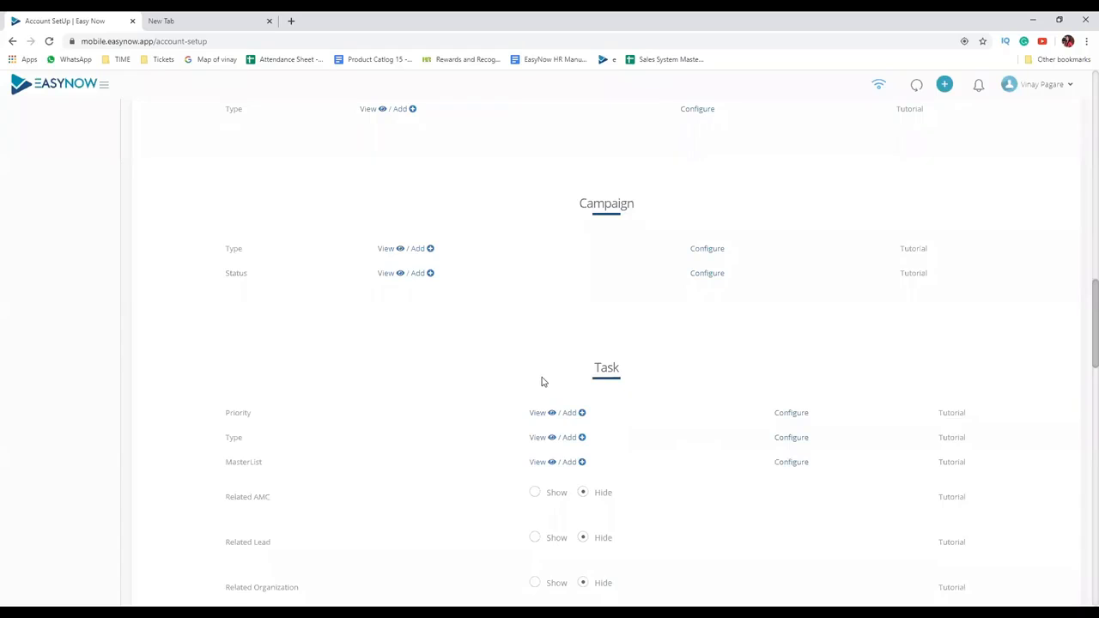
scroll(532, 365, "down", 1)
scroll(530, 359, "down", 1)
scroll(529, 358, "down", 2)
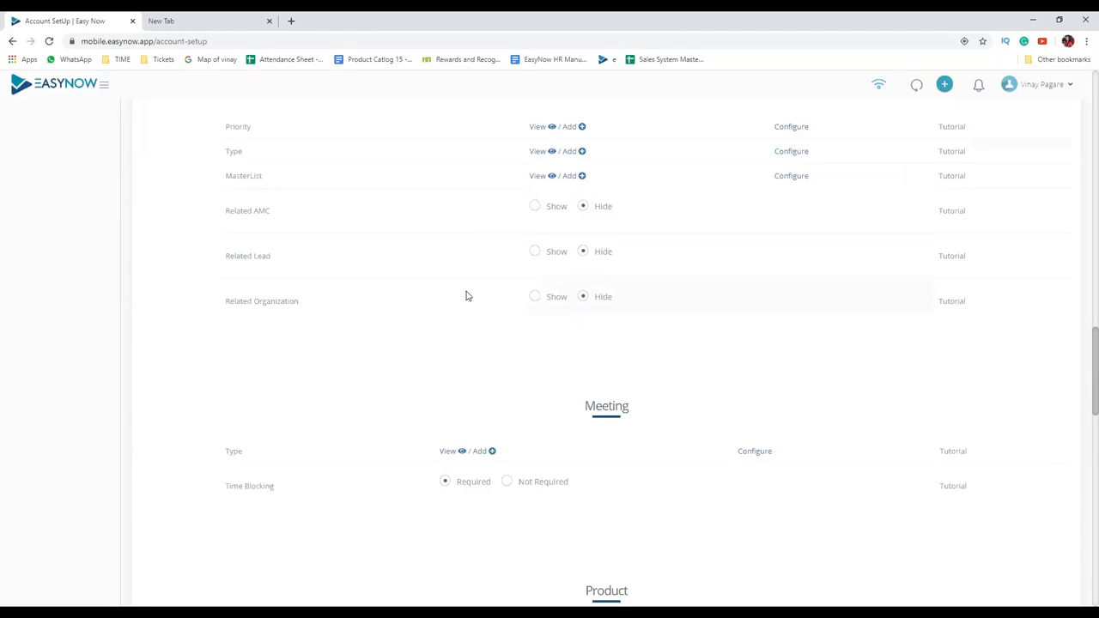
- View the Task section's priority list and type list, closing each list after reading
scroll(466, 296, "up", 1)
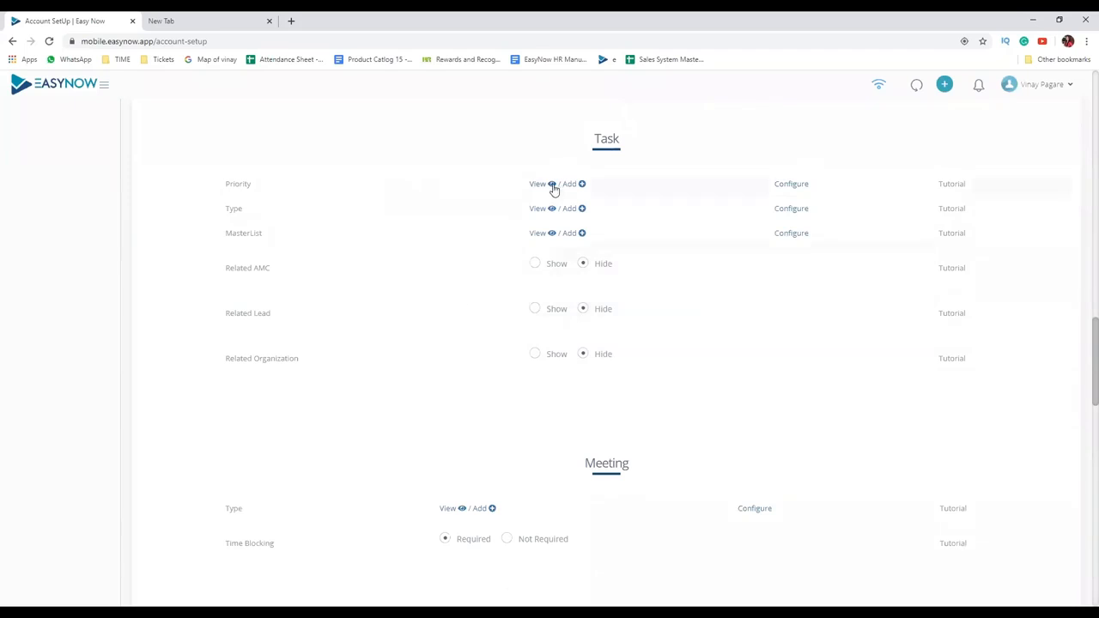
left_click(541, 188)
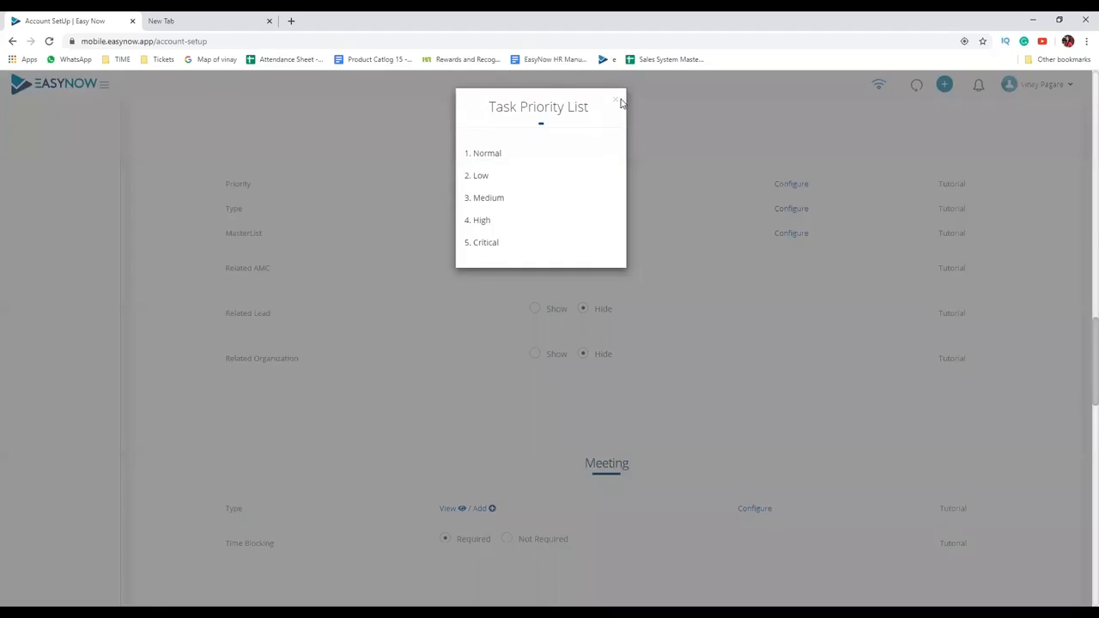
left_click(617, 103)
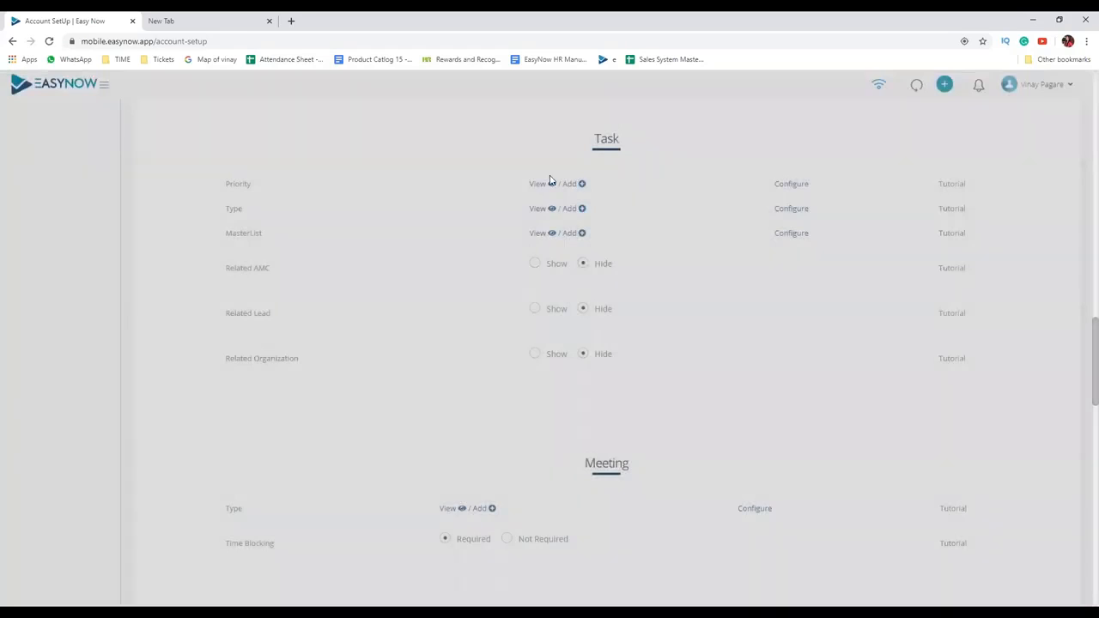
left_click(540, 209)
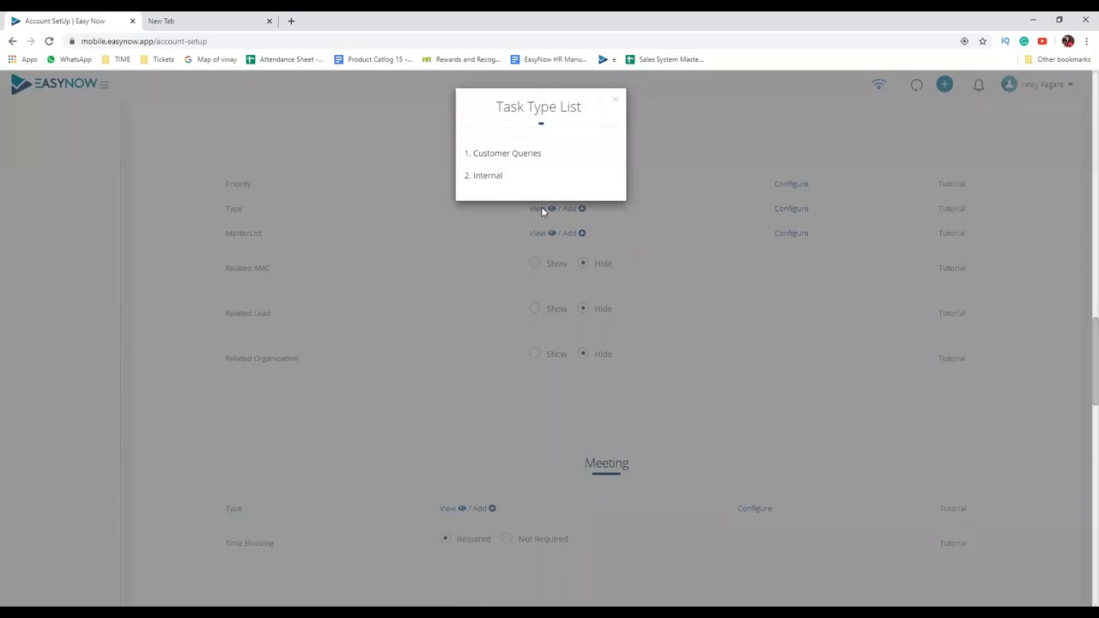
left_click(615, 104)
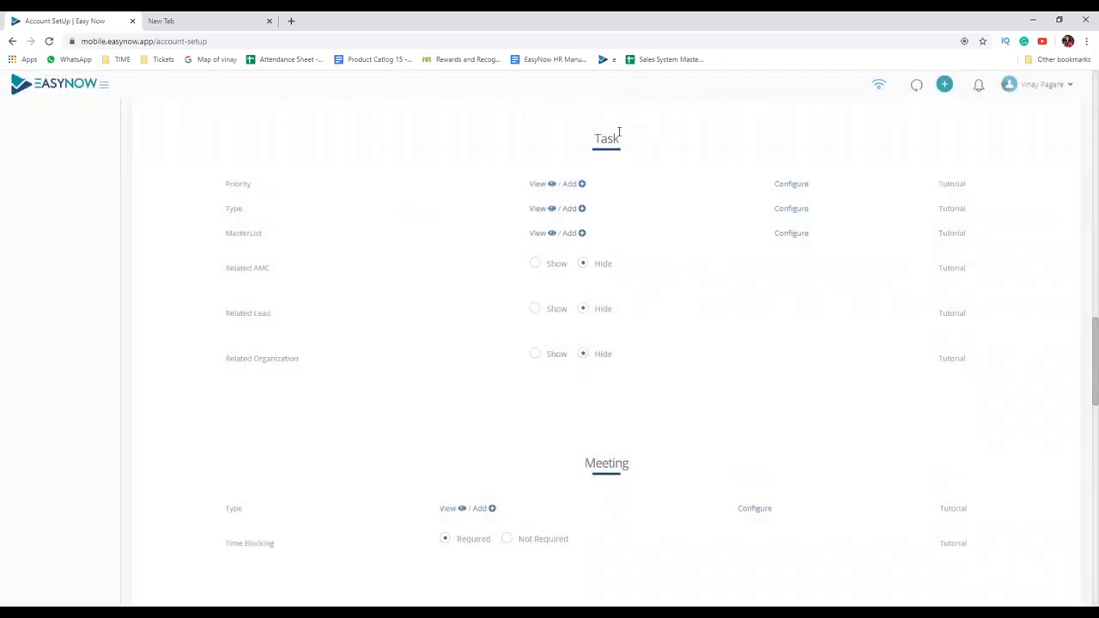
- View and close the Meeting section's type list, and examine the Time Blocking option alongside the Task section's settings
scroll(539, 273, "down", 3)
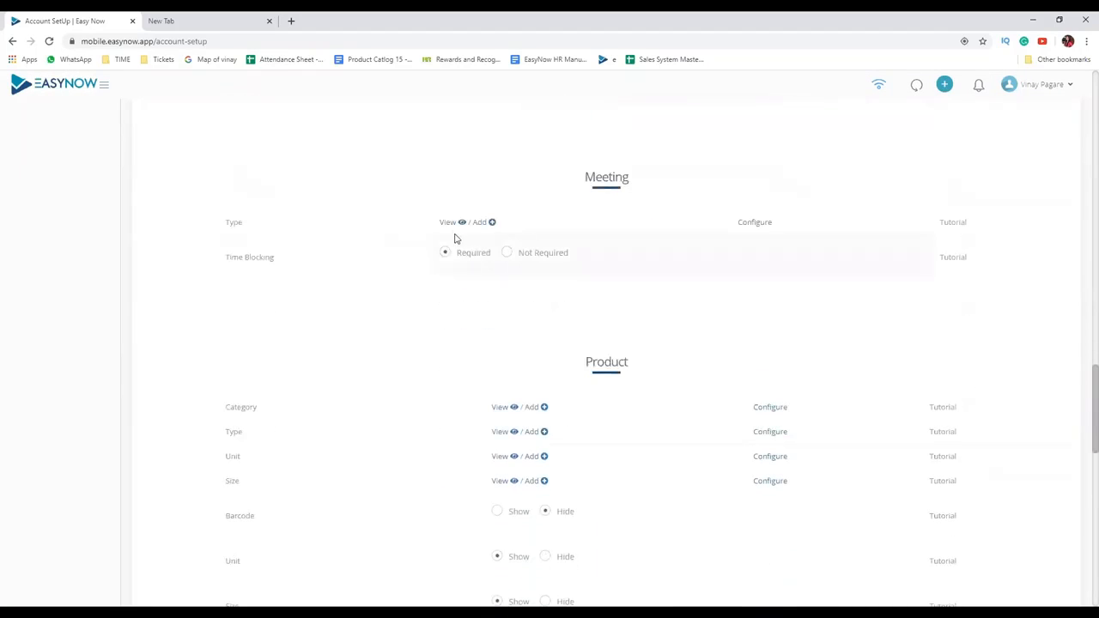
left_click(453, 226)
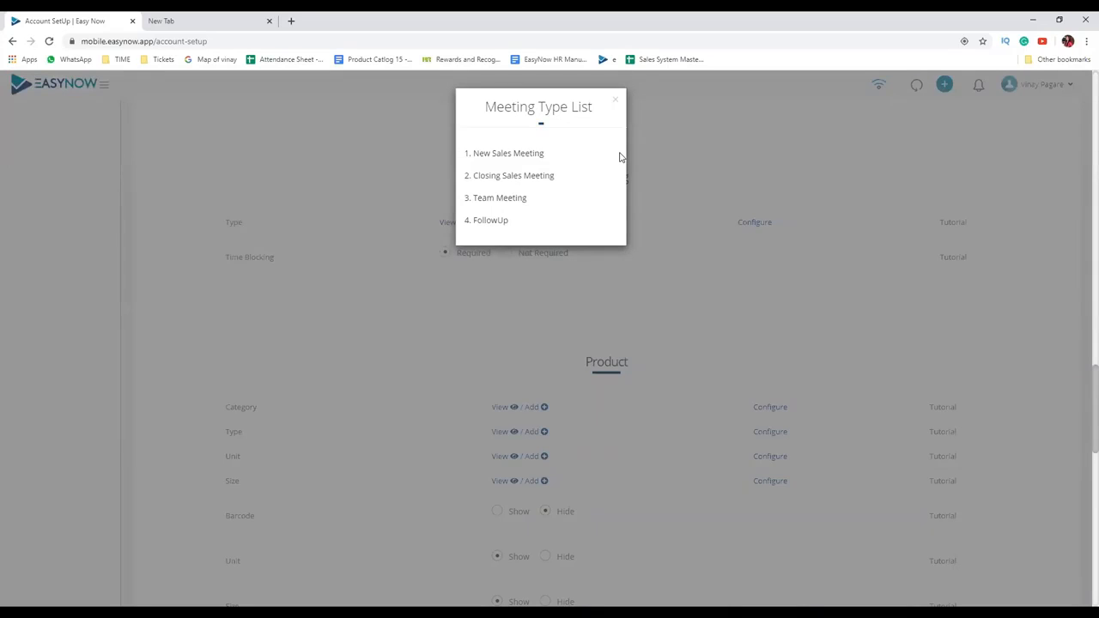
left_click(614, 101)
scroll(615, 185, "down", 1)
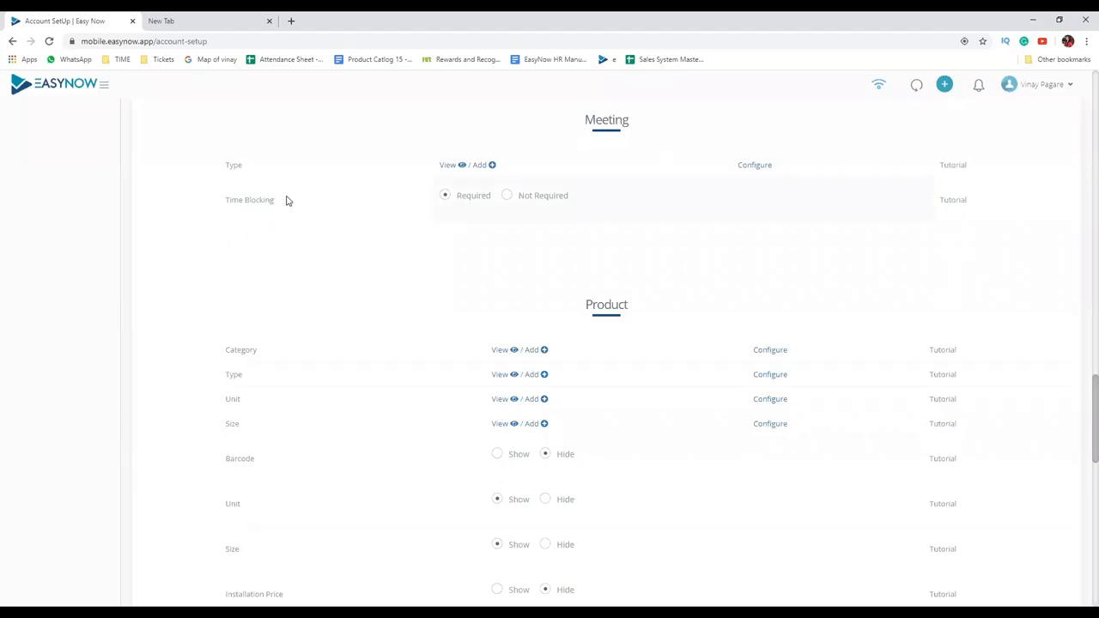
scroll(348, 233, "up", 1)
scroll(348, 235, "up", 1)
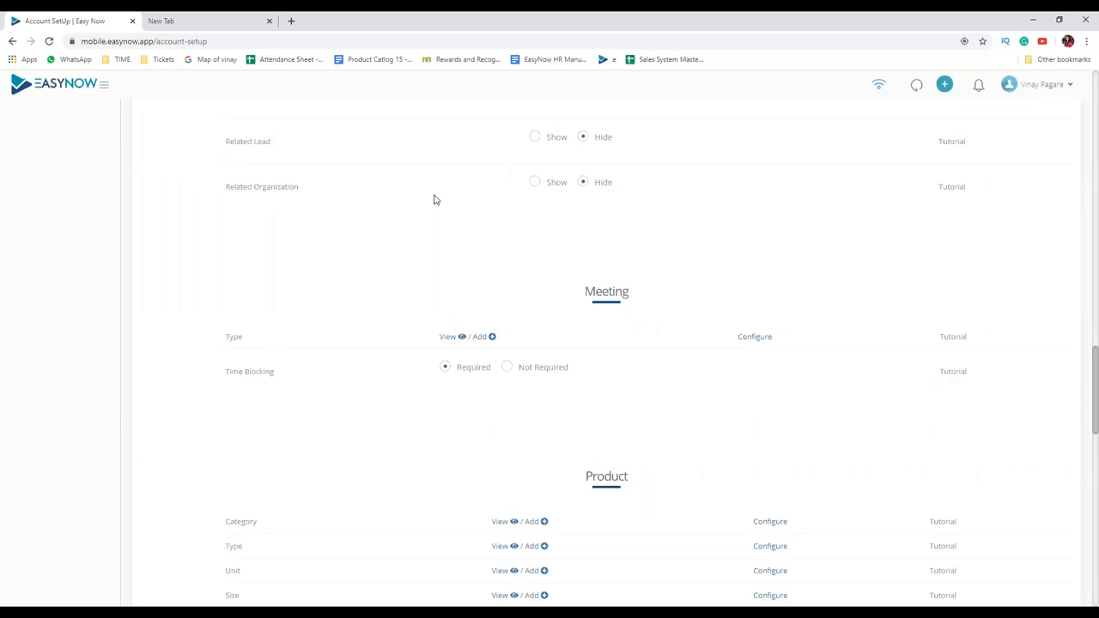
scroll(562, 208, "up", 3)
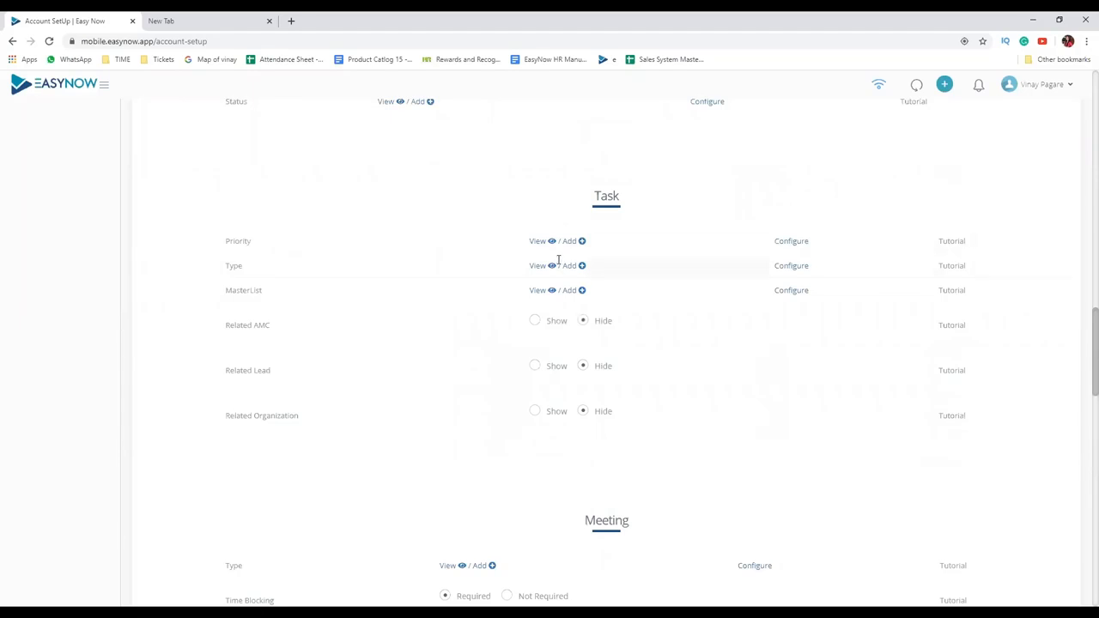
scroll(548, 249, "down", 1)
scroll(547, 249, "down", 3)
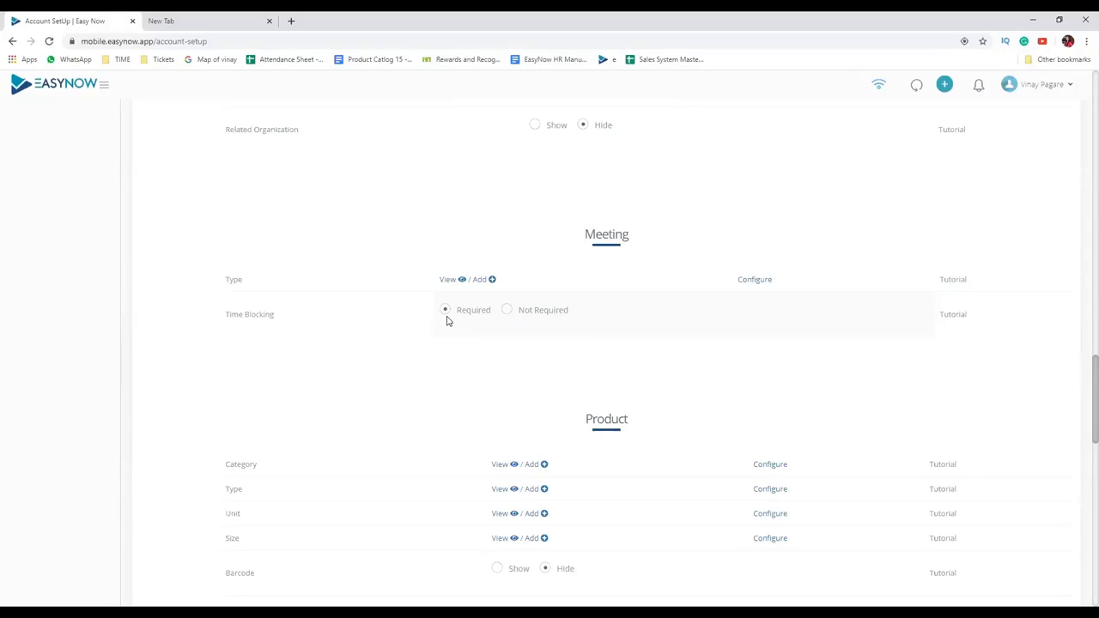
- View the Product section's category, type and unit lists, closing each list after reading
scroll(438, 326, "down", 3)
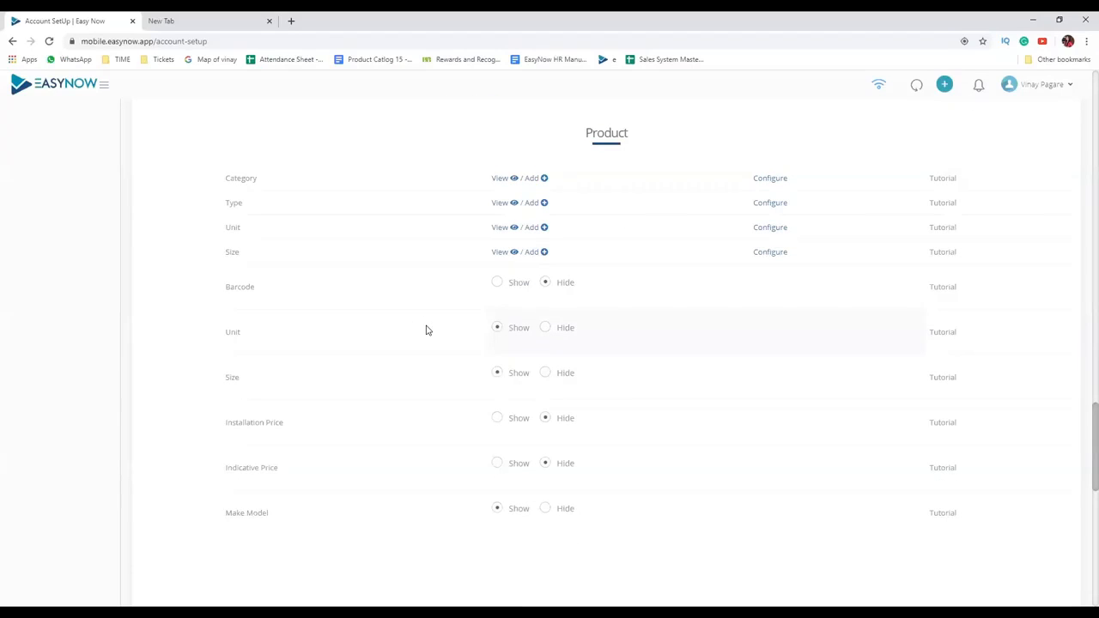
left_click(500, 180)
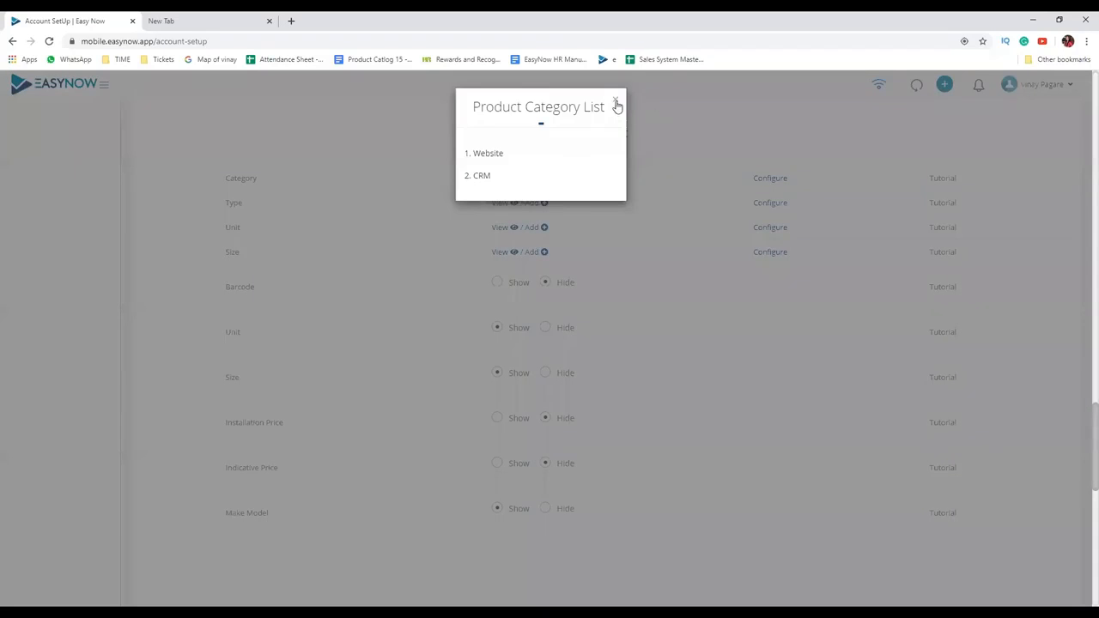
left_click(616, 105)
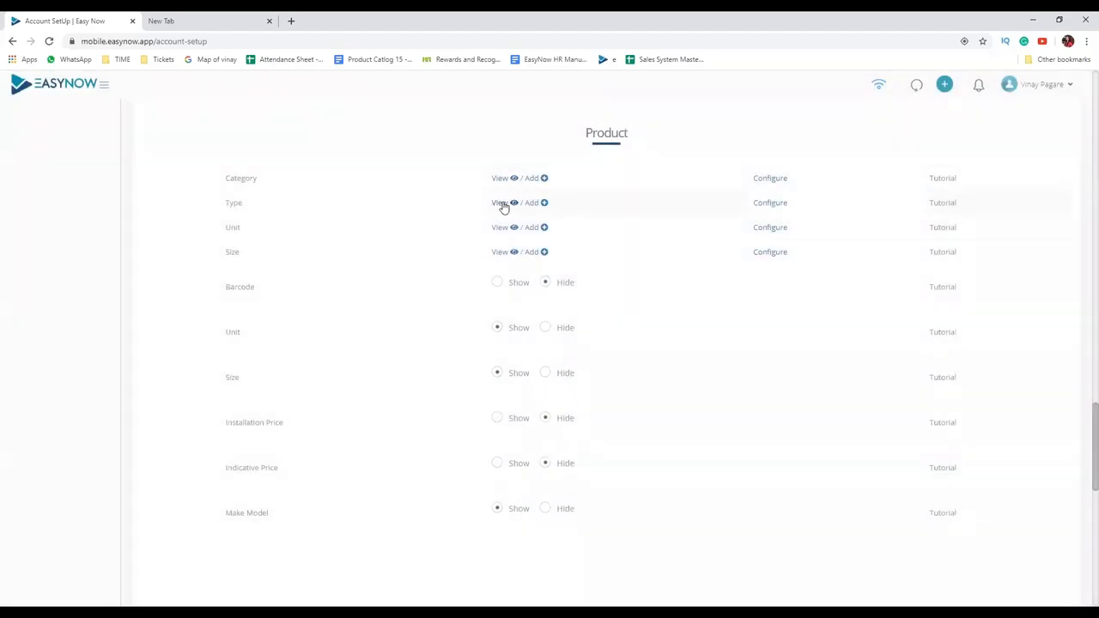
left_click(501, 202)
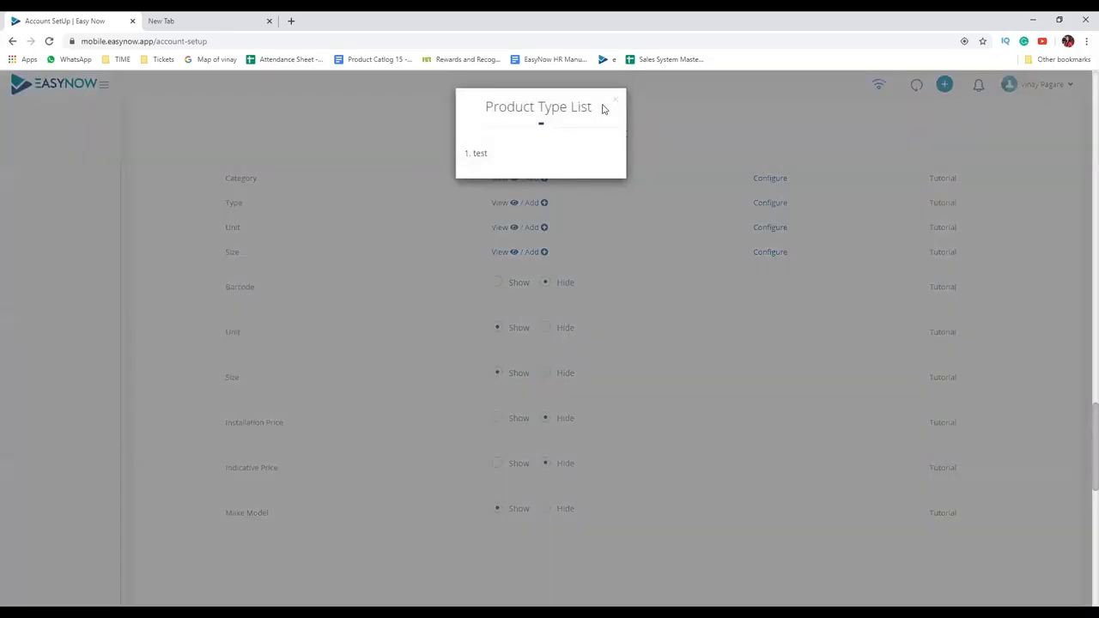
left_click(616, 102)
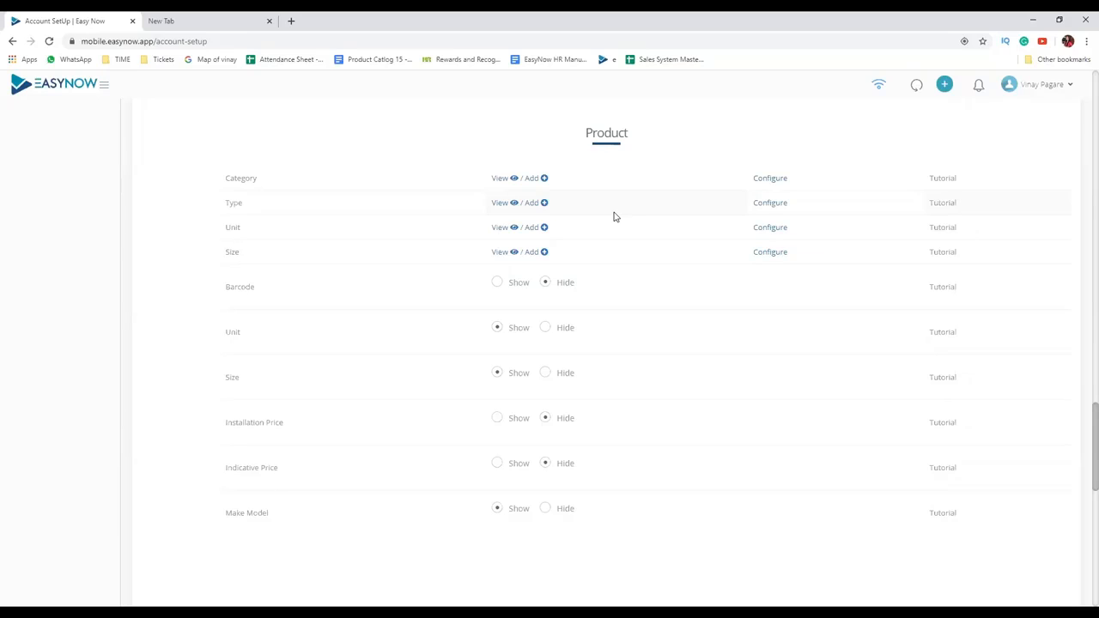
left_click(497, 229)
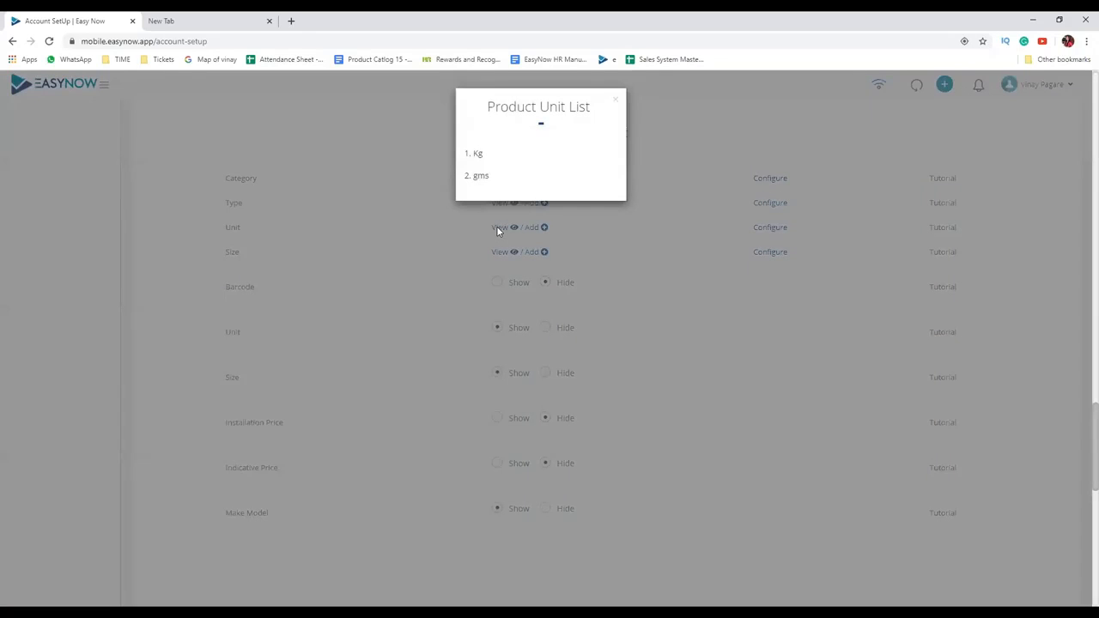
left_click(616, 99)
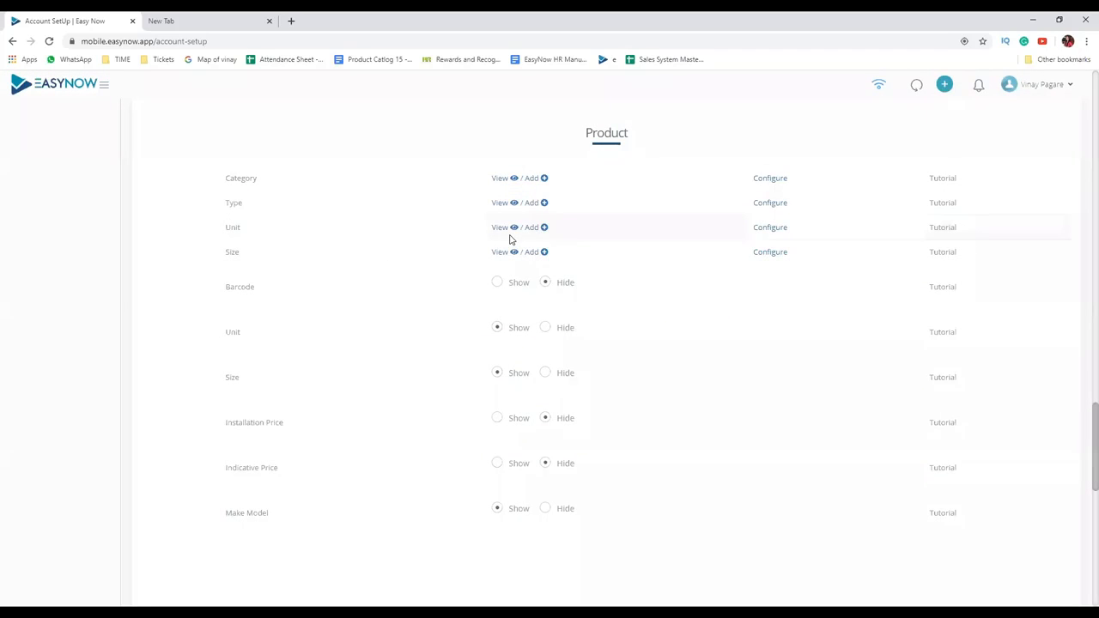
- Set the Product section's Unit field to Hide and try to view the product size list
left_click(546, 329)
left_click(501, 252)
left_click(501, 253)
scroll(497, 258, "down", 1)
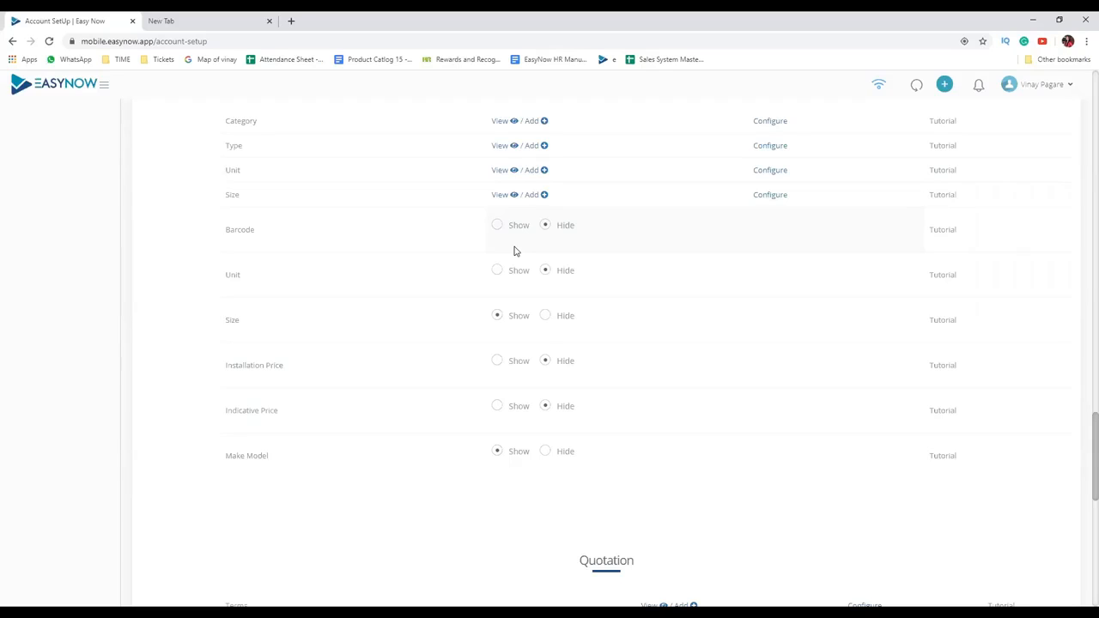
- Open the Quotation section's Terms List, start a new term and view the available Group options without changing the group
scroll(427, 313, "down", 5)
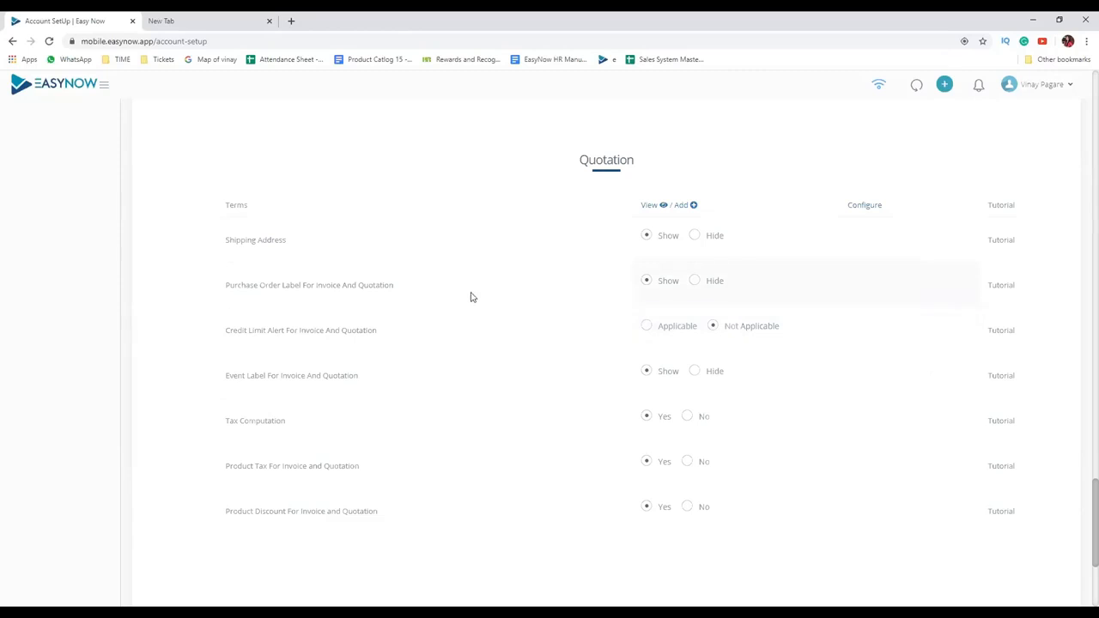
left_click(644, 206)
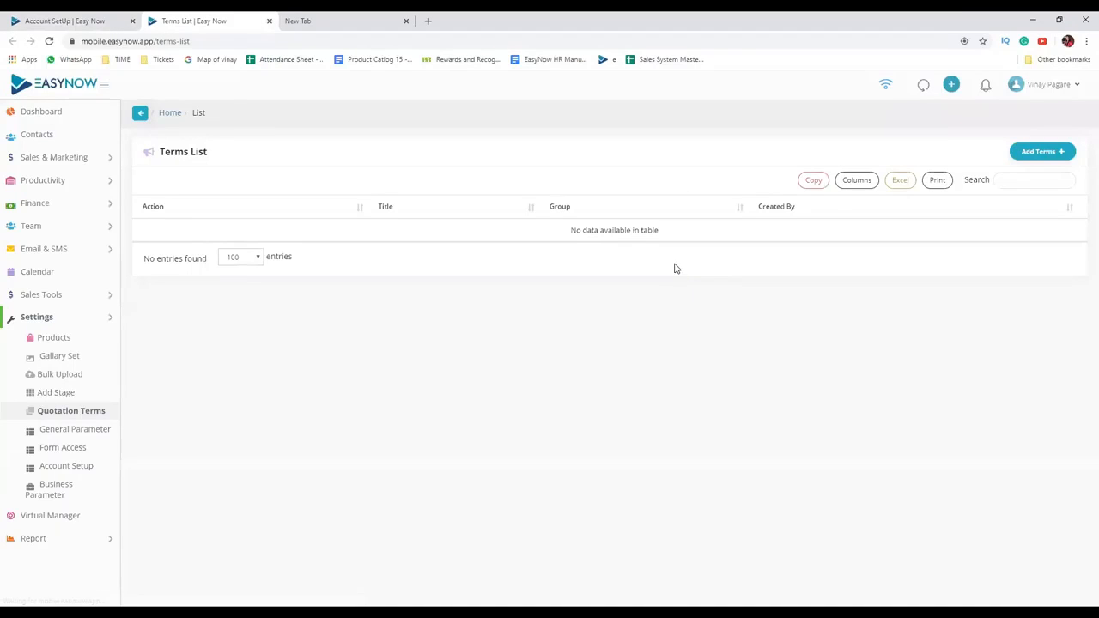
left_click(1030, 155)
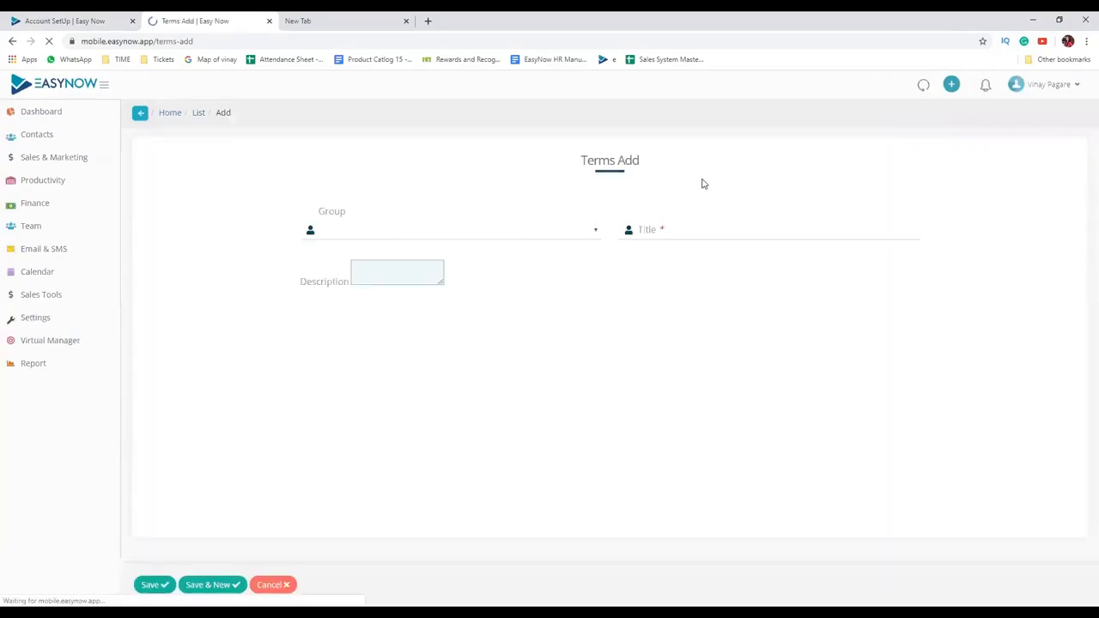
left_click(334, 320)
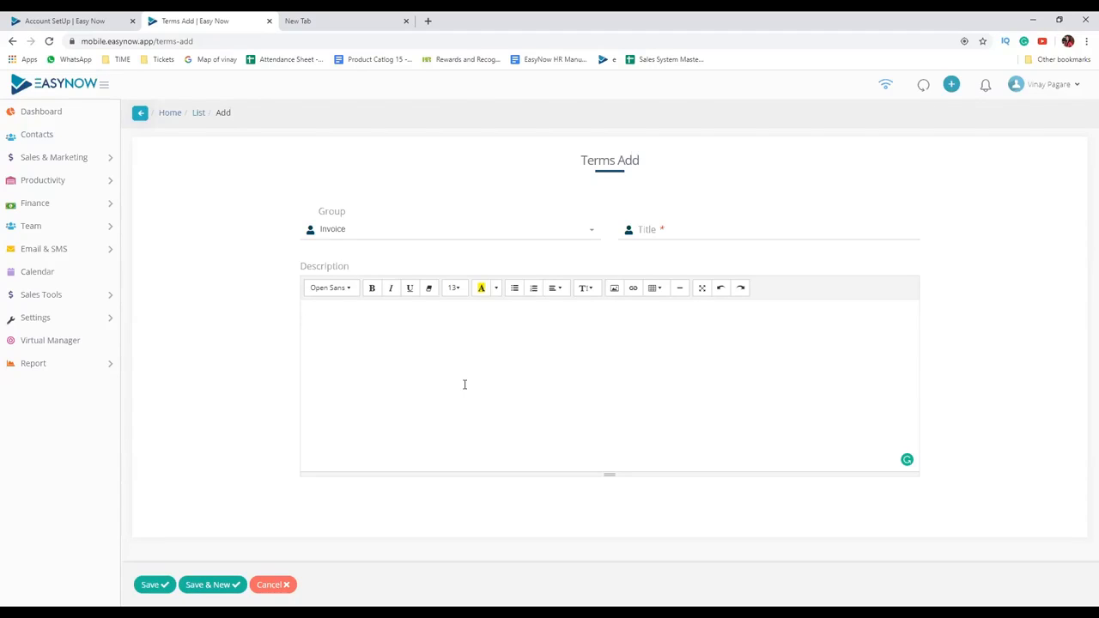
left_click(488, 240)
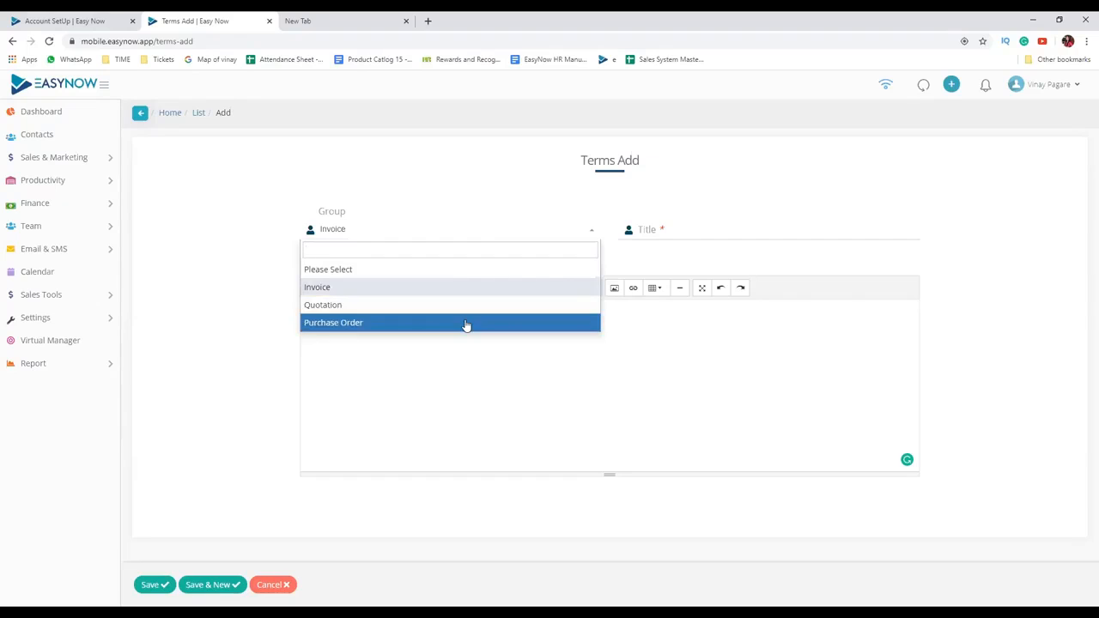
left_click(492, 208)
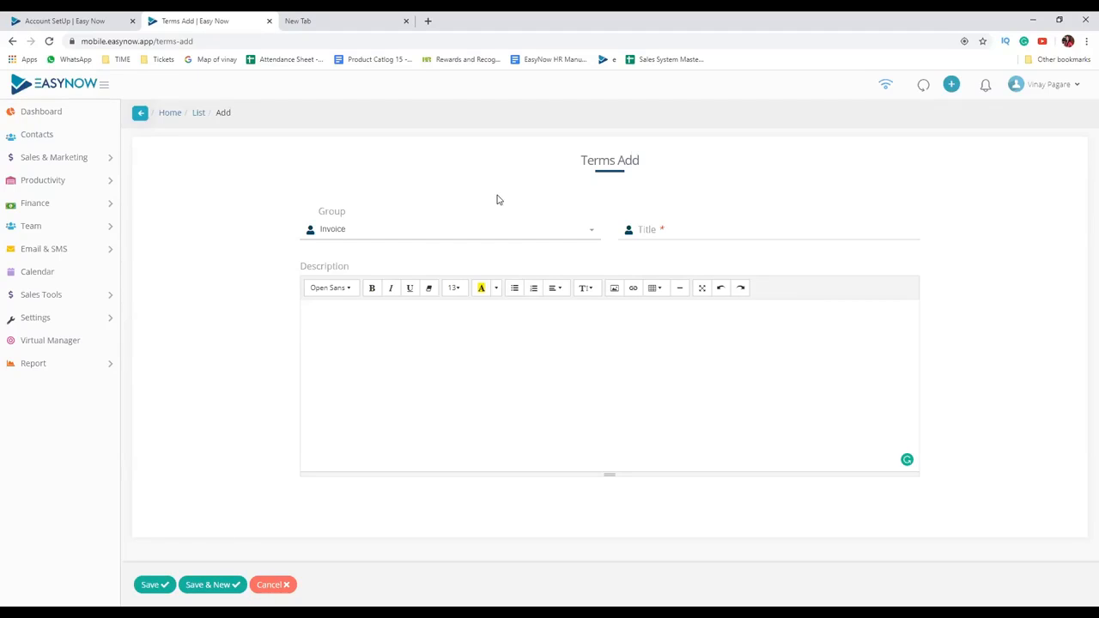
- Open vpgp.easynow.app in the empty browser tab and start a new quotation from its Quotations List
left_click(388, 21)
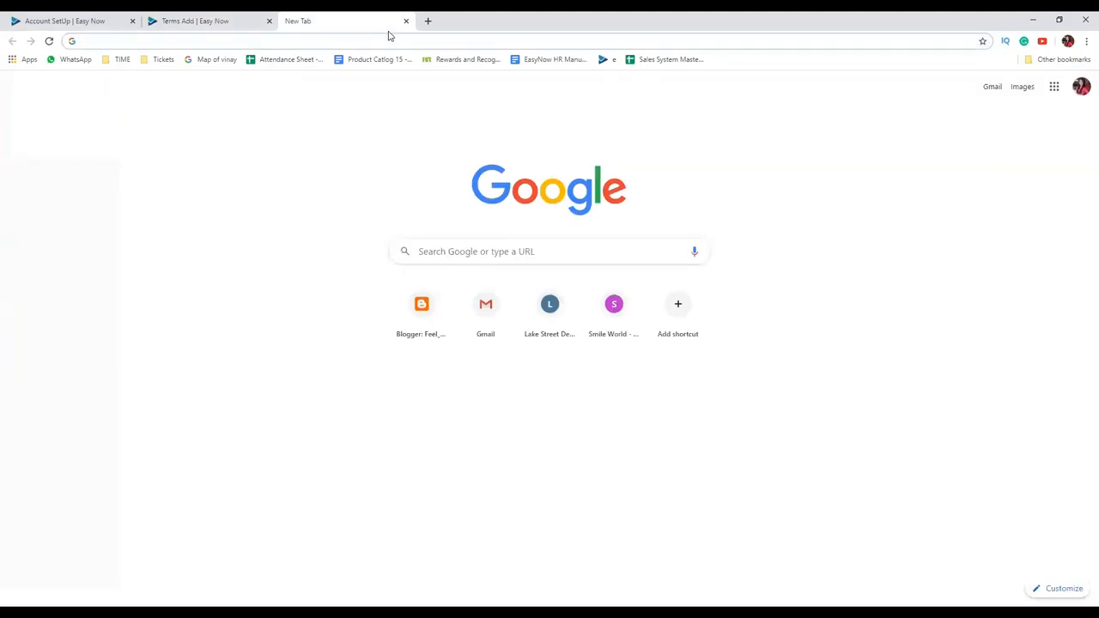
type("vpgp.easynow.app")
key("Return")
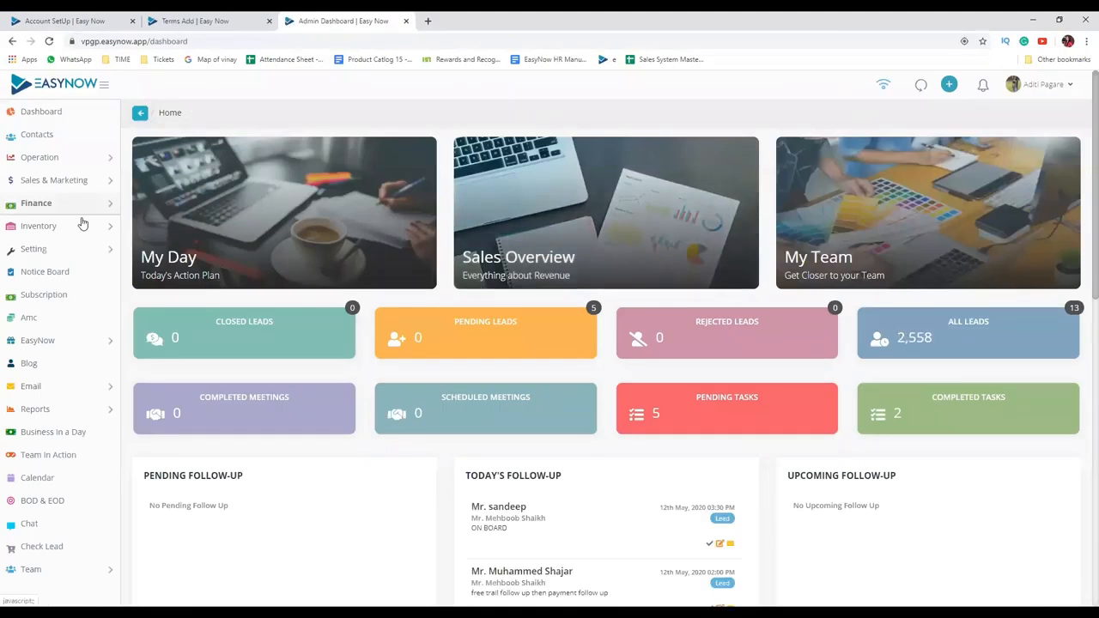
left_click(80, 180)
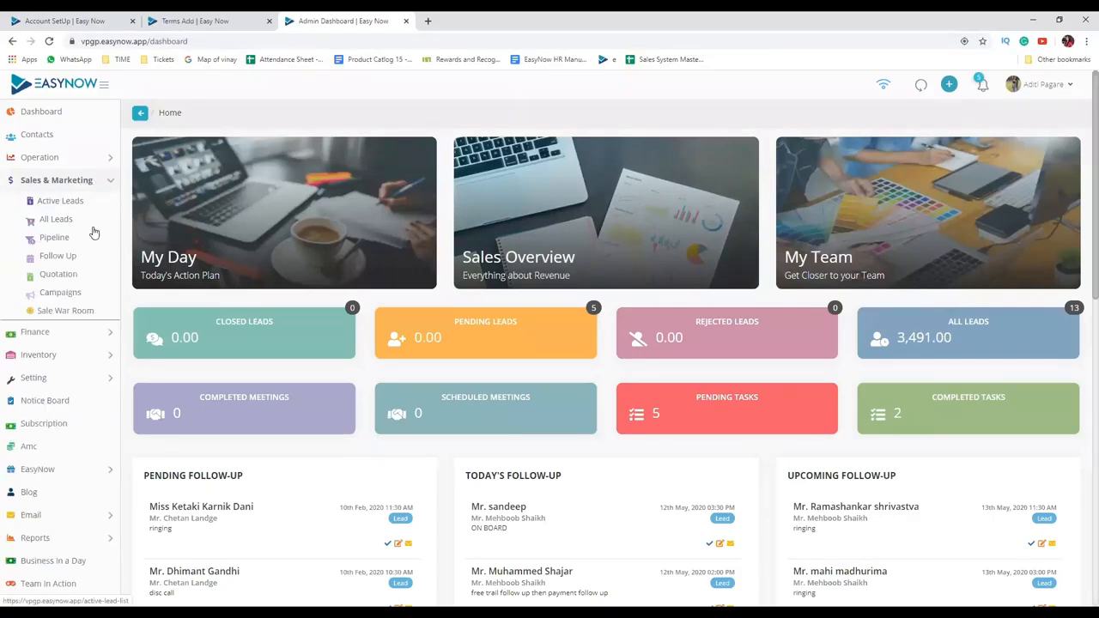
left_click(88, 273)
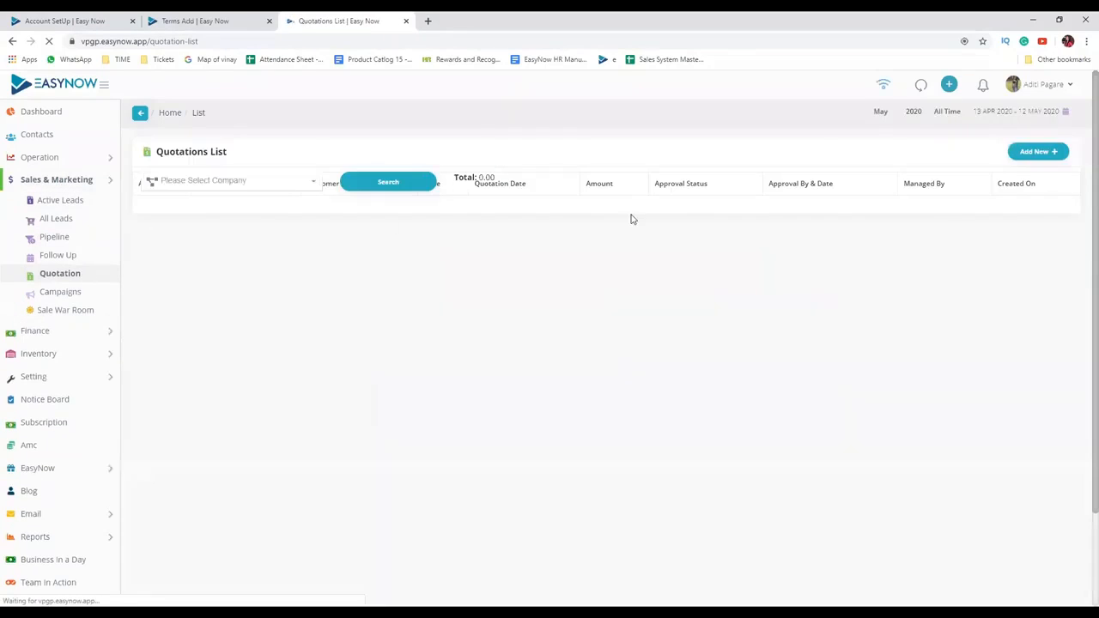
left_click(1047, 151)
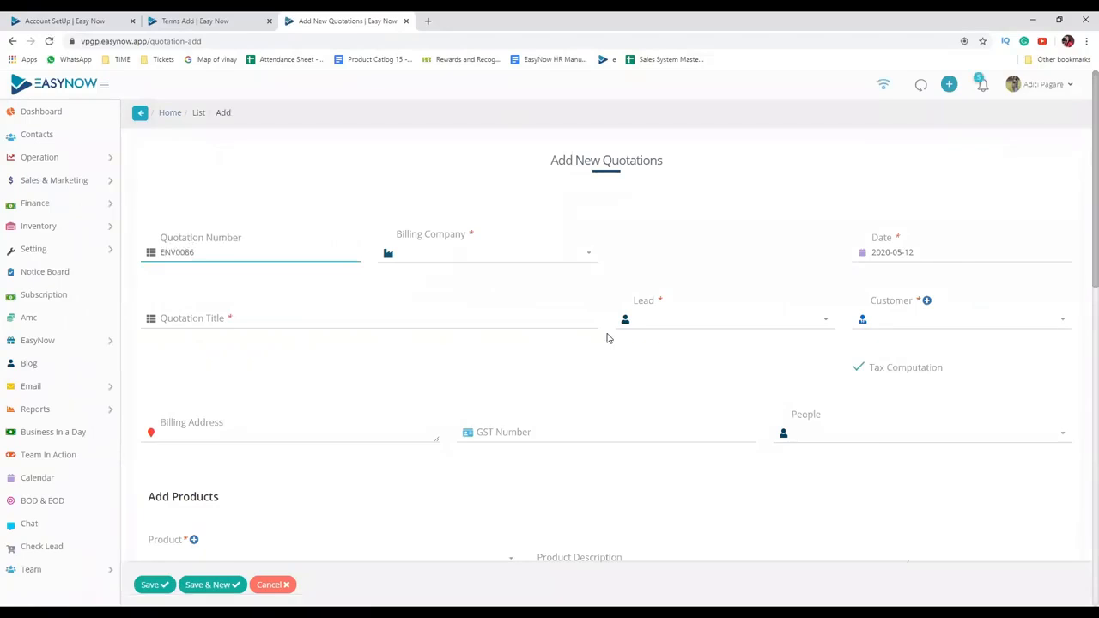
scroll(606, 337, "down", 7)
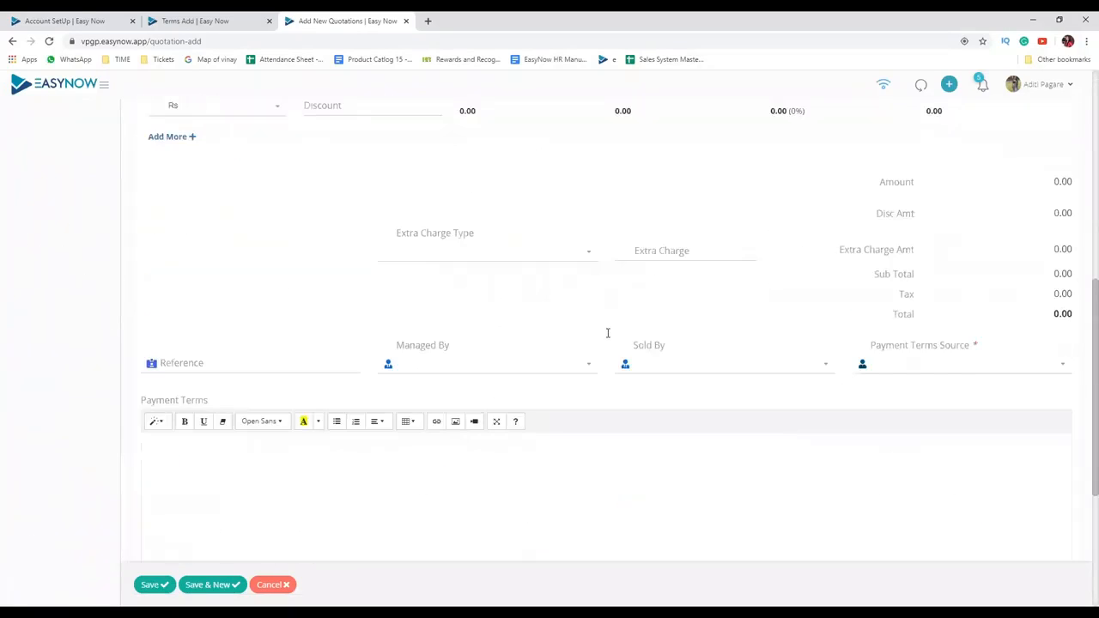
scroll(607, 333, "down", 1)
left_click(317, 387)
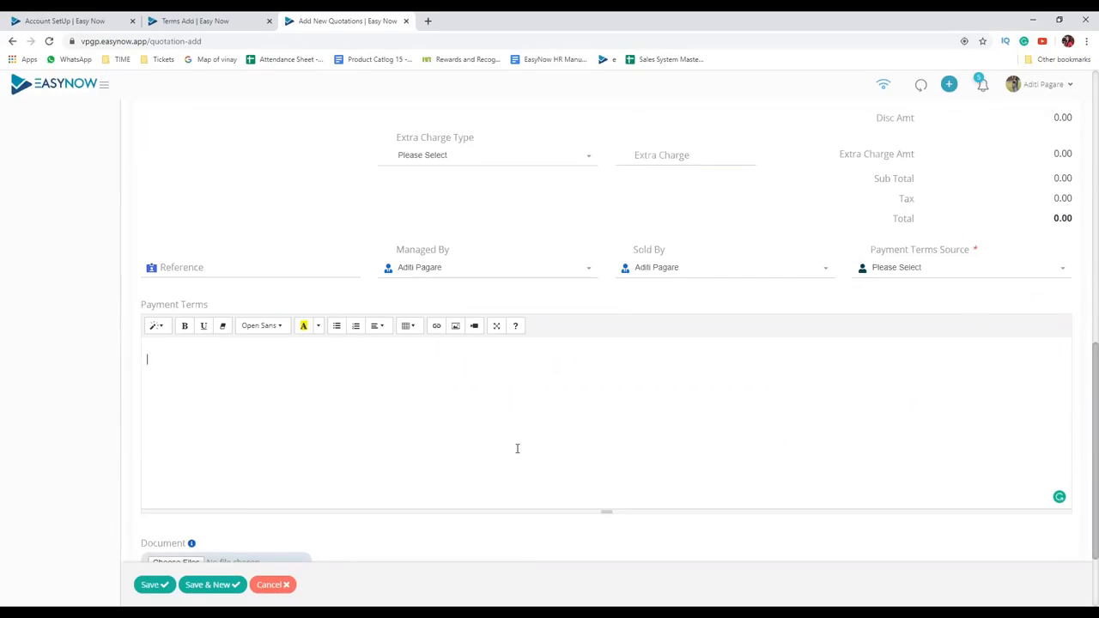
type("dsa sd")
key("BackSpace")
key("BackSpace")
key("BackSpace")
key("BackSpace")
key("BackSpace")
key("BackSpace")
- Set the new quotation's Payment Terms Source to Quotation Terms and read through the filled-in payment terms
left_click(896, 272)
left_click(898, 327)
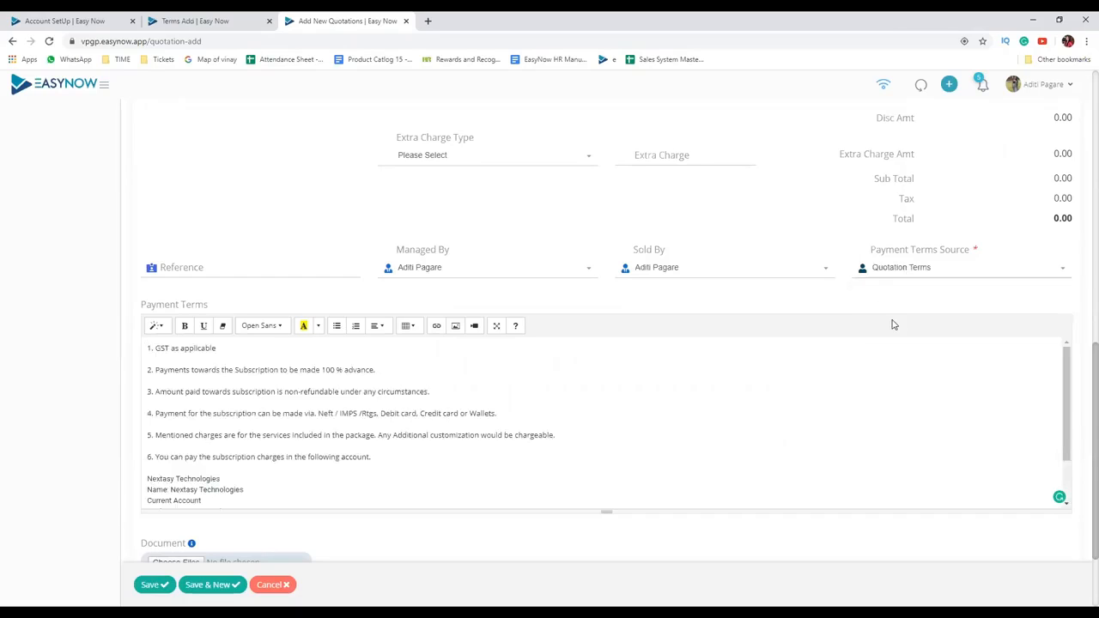
left_click(298, 470)
scroll(299, 470, "down", 1)
scroll(298, 471, "up", 1)
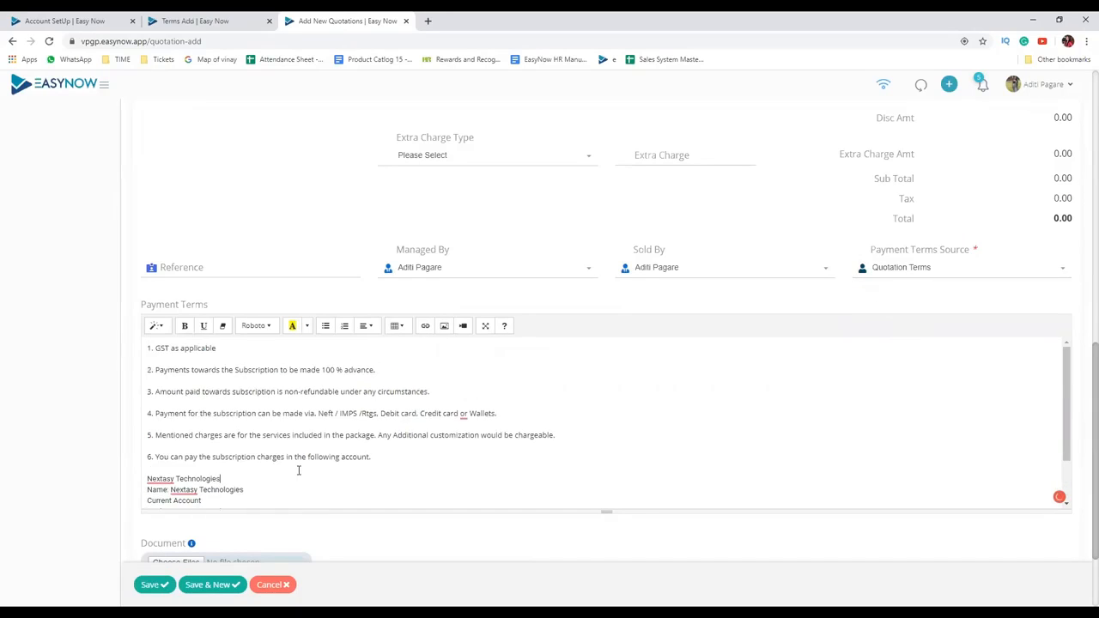
scroll(299, 470, "down", 1)
scroll(298, 470, "up", 1)
scroll(299, 470, "down", 1)
scroll(299, 471, "up", 1)
left_click(379, 403)
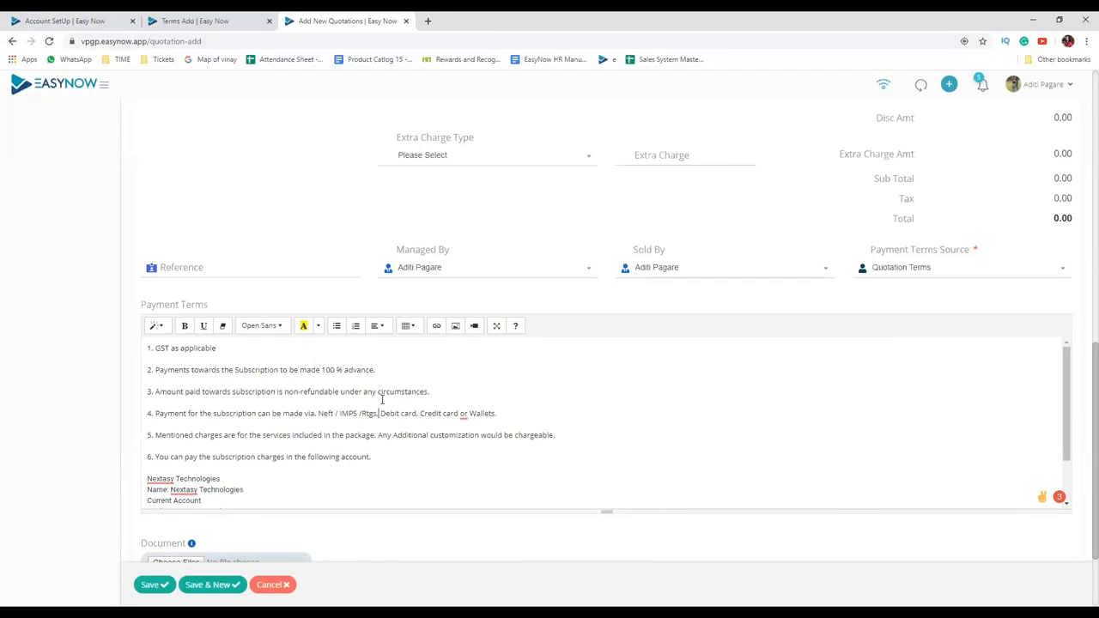
- Return to Account Setup, open the Quotations List in a separate tab, and start a new quotation showing its shipping address fields
left_click(168, 20)
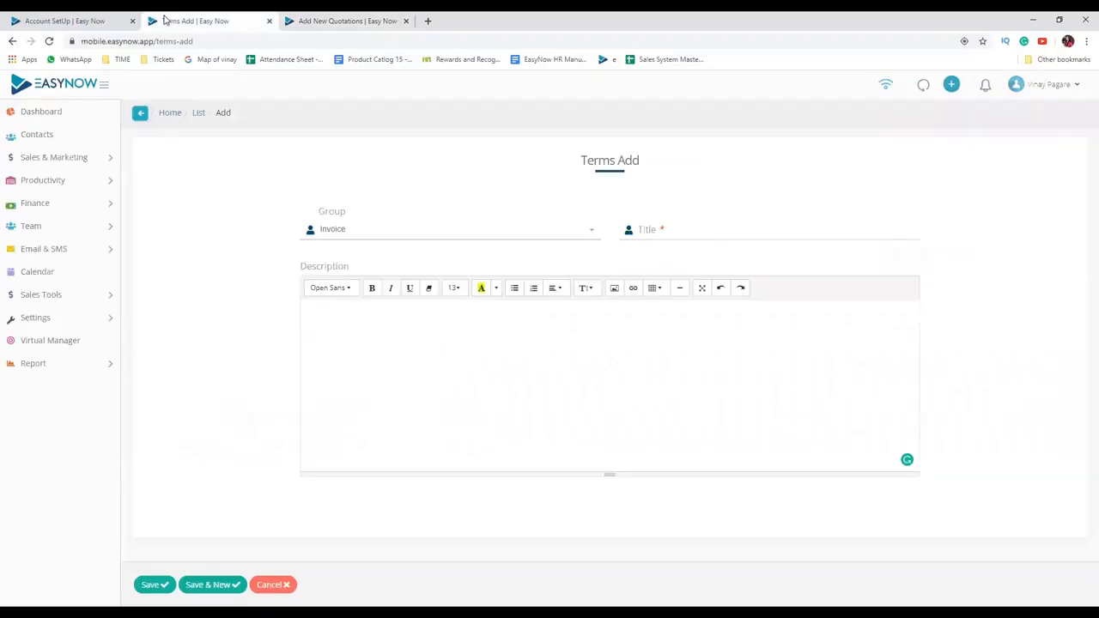
left_click(74, 21)
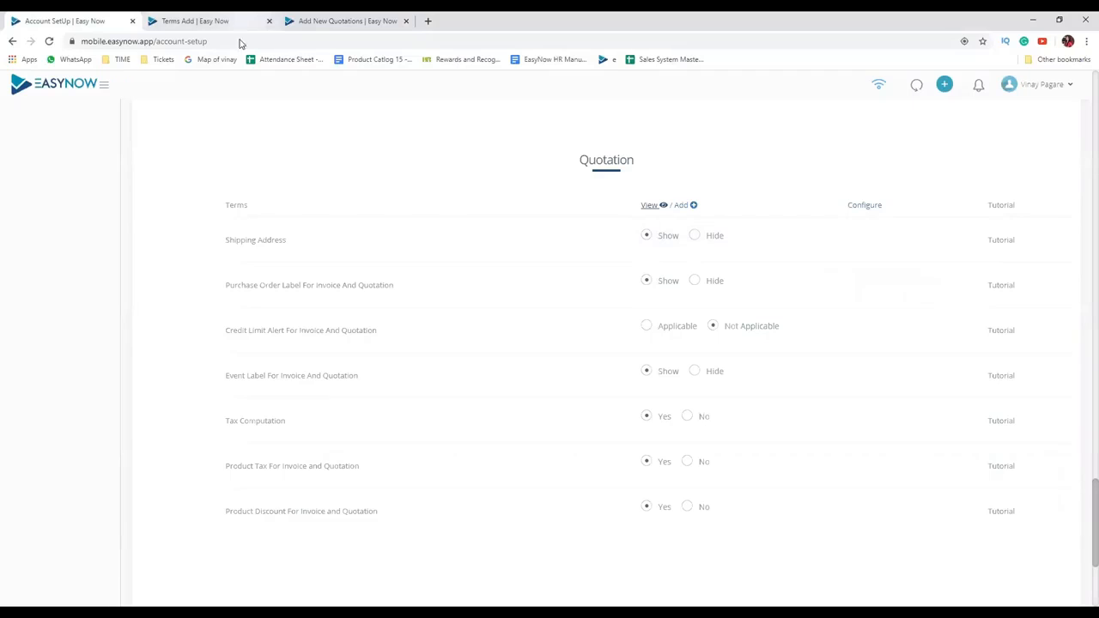
scroll(193, 170, "up", 15)
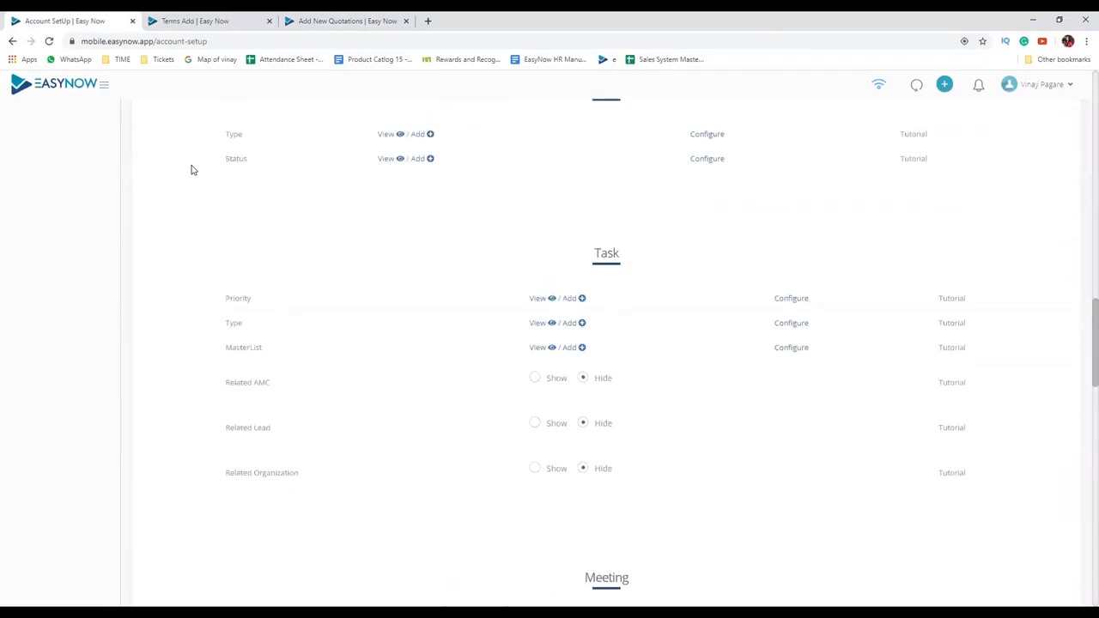
scroll(192, 169, "up", 5)
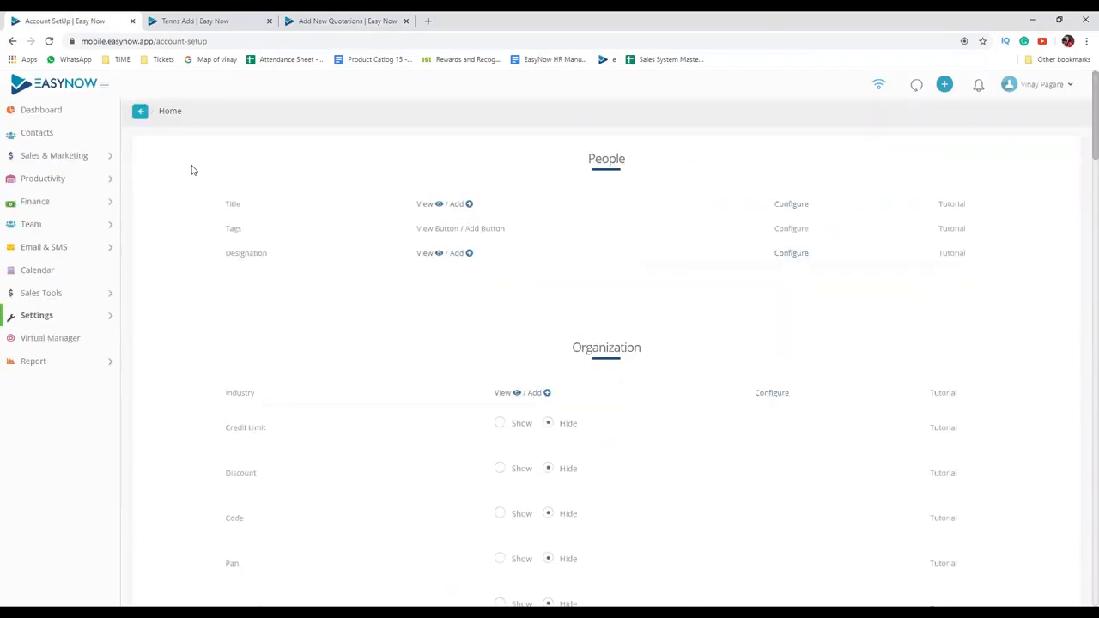
left_click(84, 157)
right_click(82, 253)
left_click(111, 256)
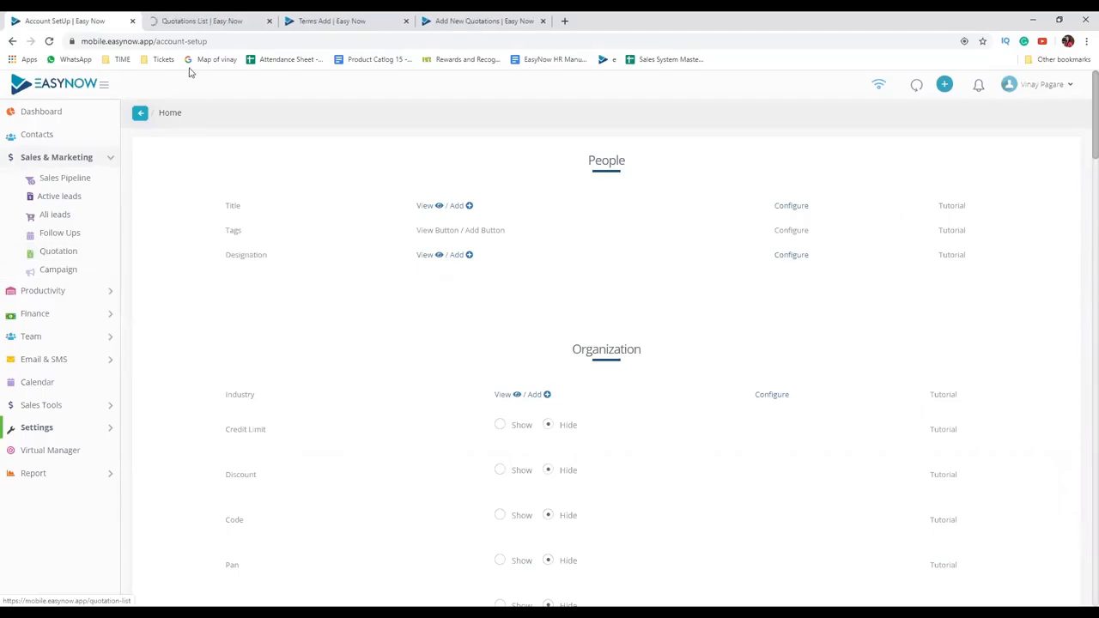
left_click(236, 19)
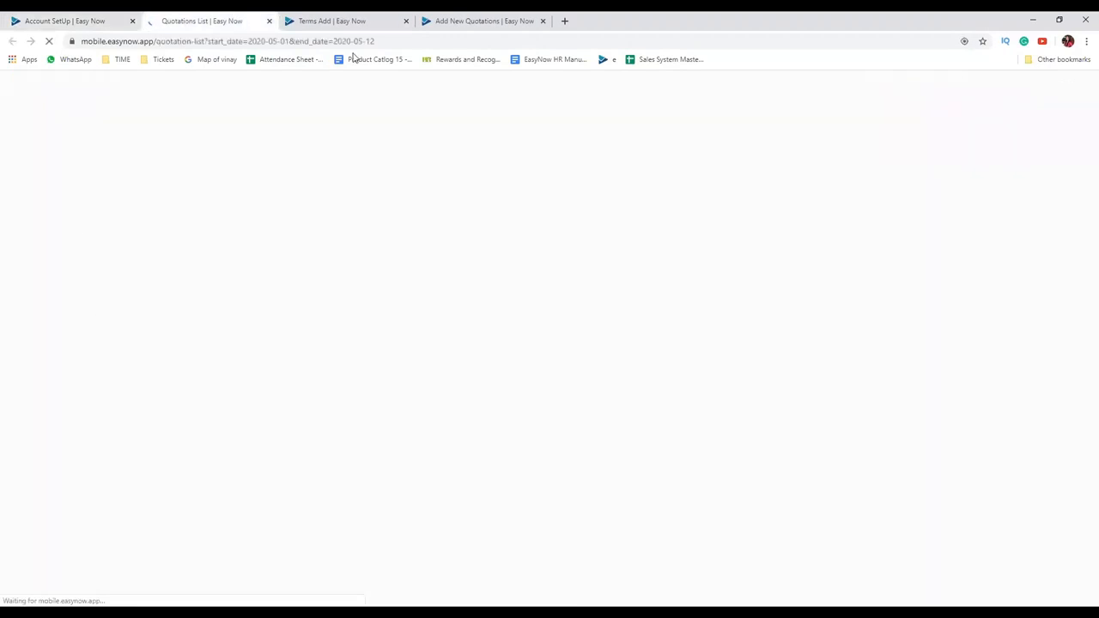
left_click(1030, 152)
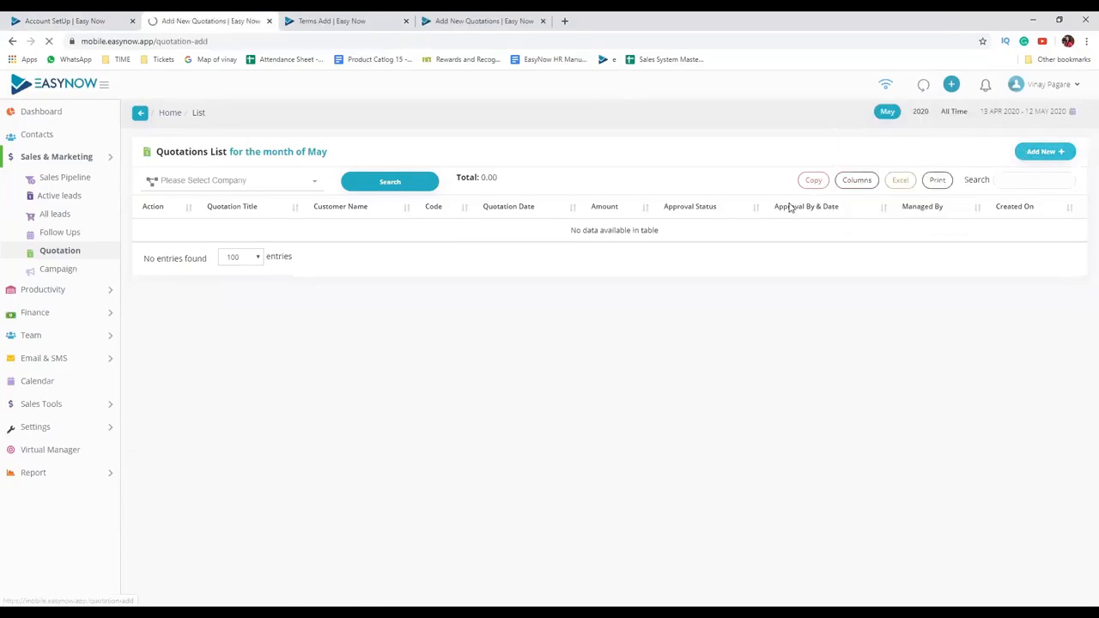
scroll(502, 281, "down", 2)
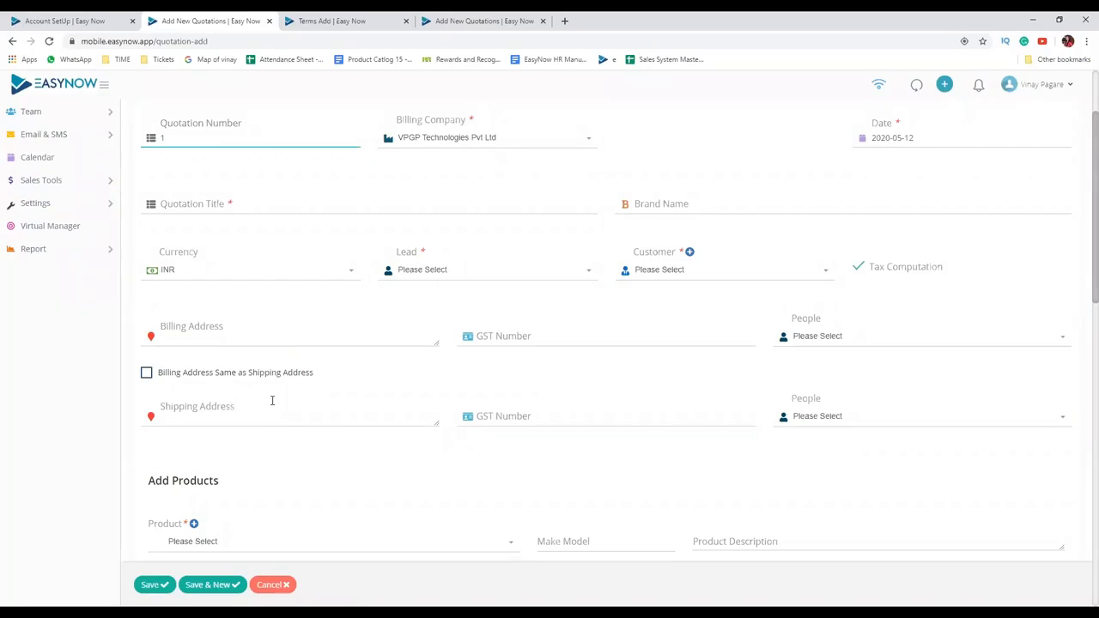
- Set the Quotation section's Shipping Address to Hide in Account Setup and reload the new quotation form to check its address fields
left_click(91, 24)
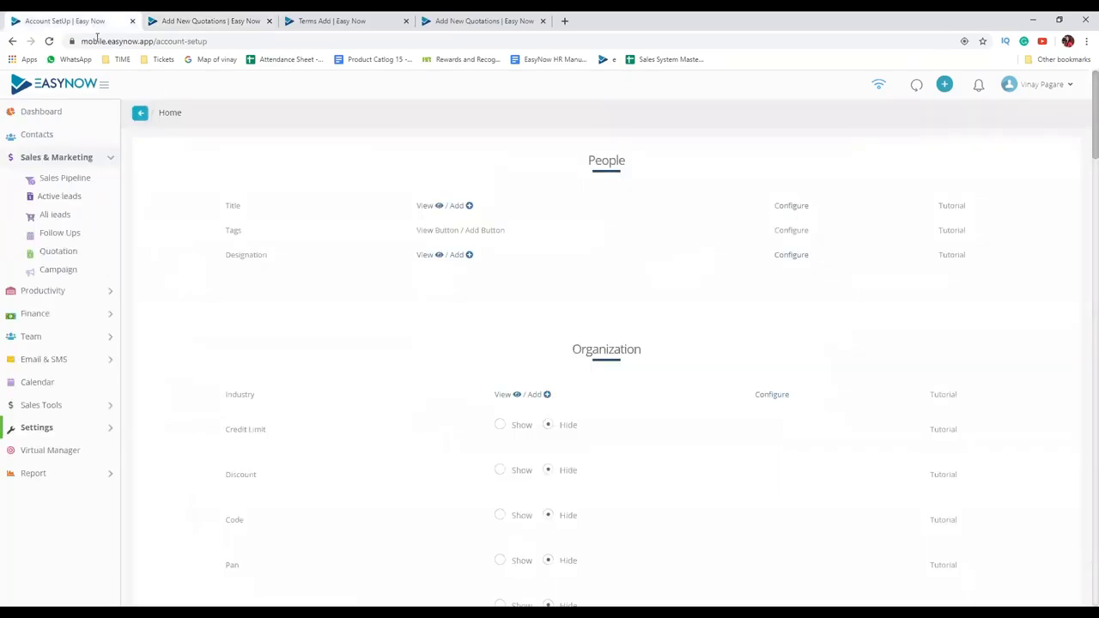
scroll(400, 382, "down", 6)
scroll(443, 383, "down", 20)
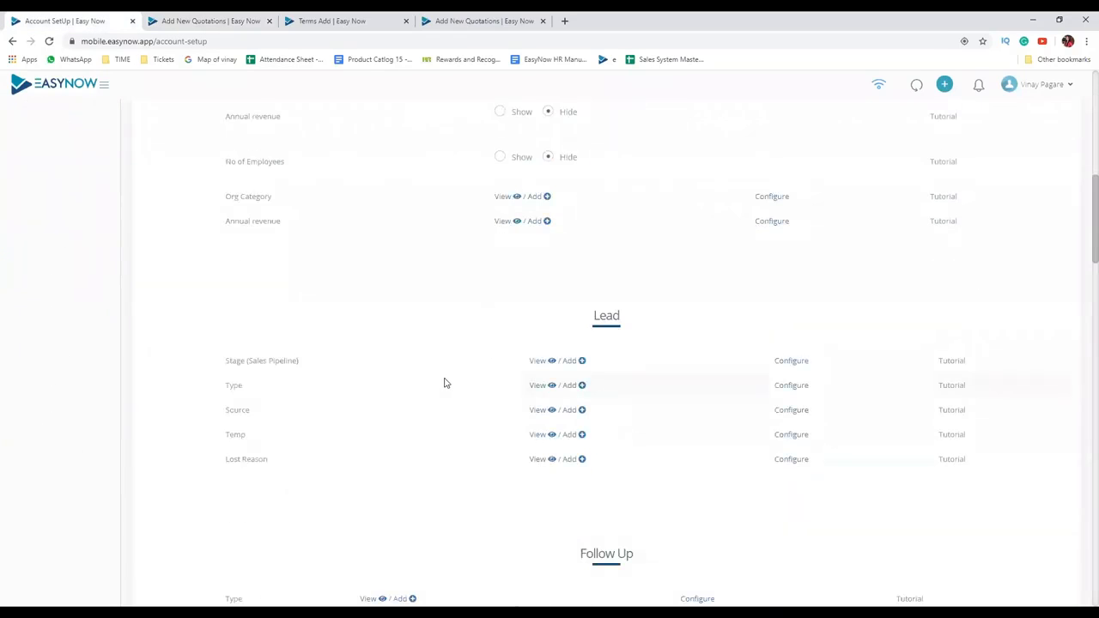
scroll(443, 382, "down", 5)
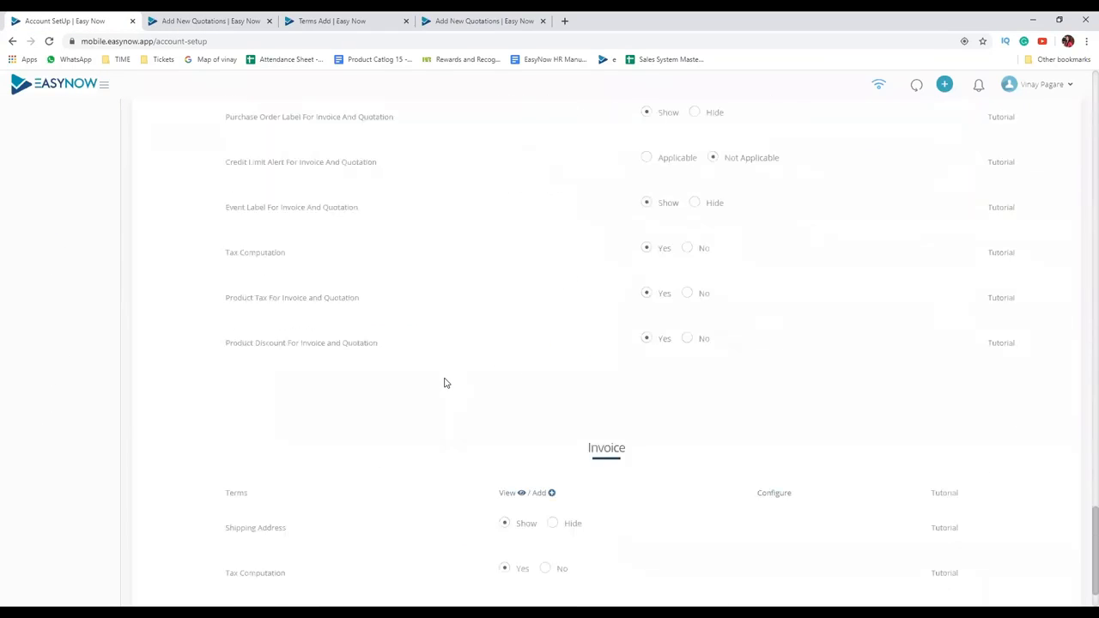
scroll(591, 329, "up", 1)
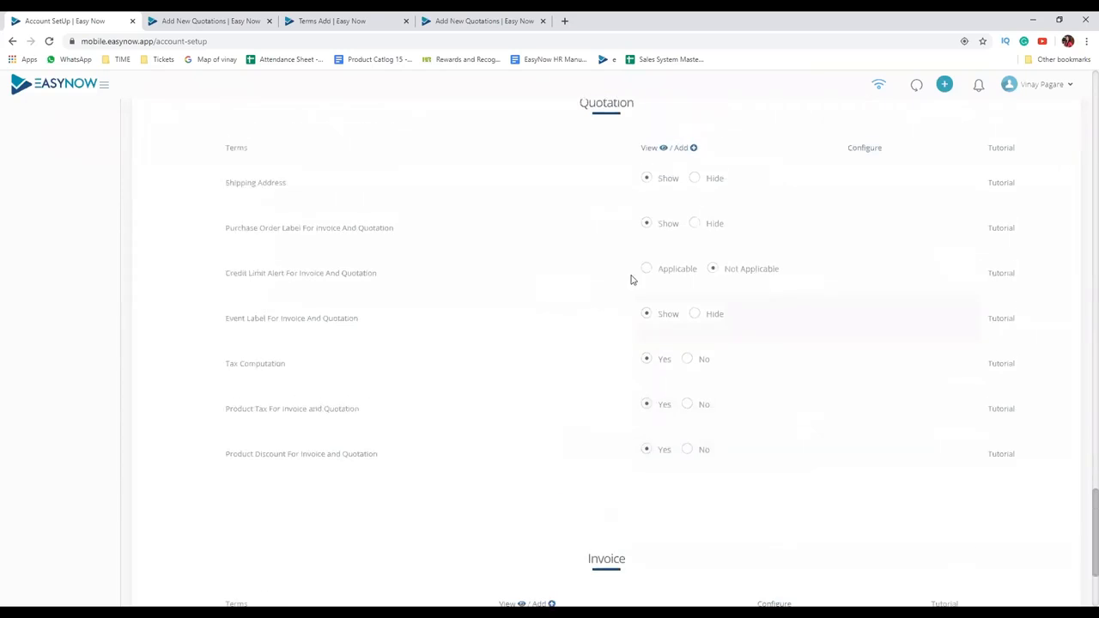
left_click(703, 178)
left_click(202, 21)
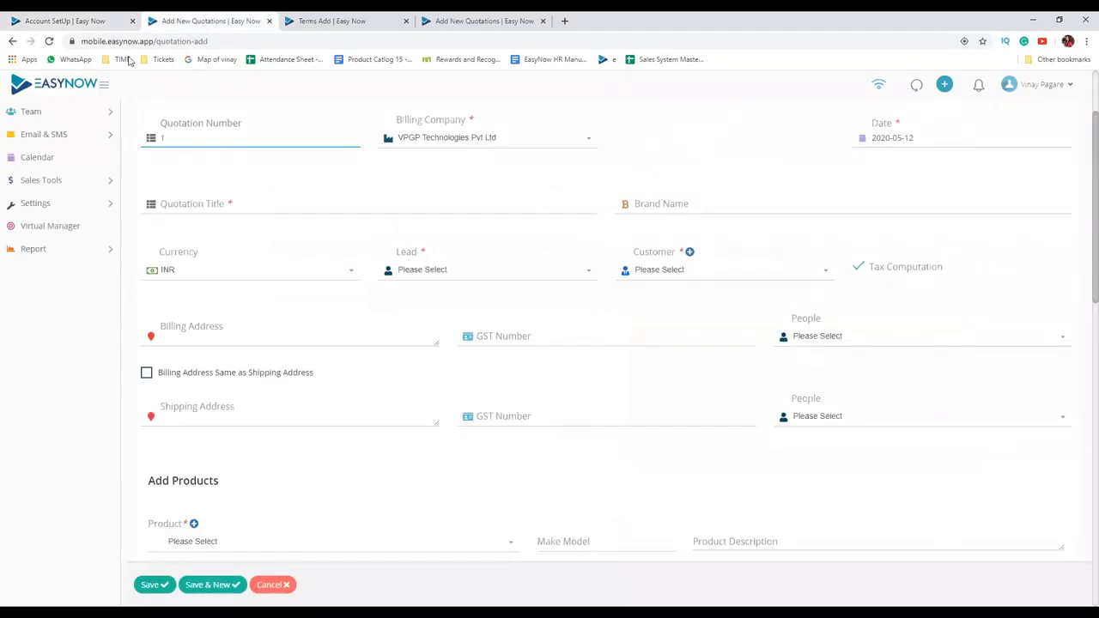
left_click(49, 42)
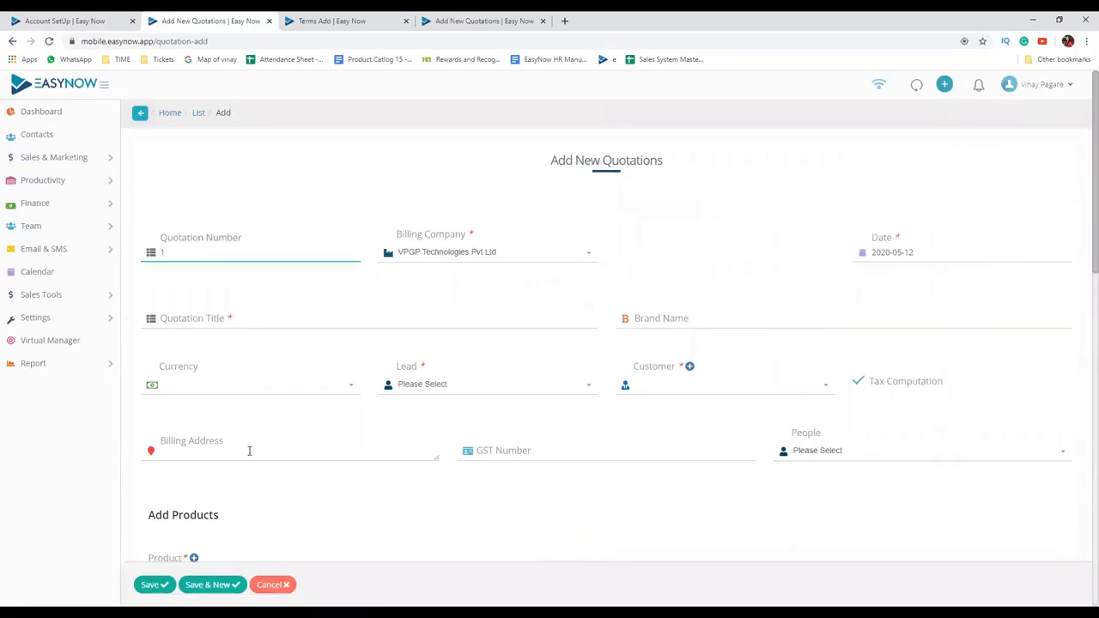
scroll(288, 493, "down", 2)
scroll(287, 494, "up", 2)
- Locate the quotation form's Purchase Order field, set Purchase Order Label For Invoice And Quotation to Hide, and reload the form to check it
left_click(64, 22)
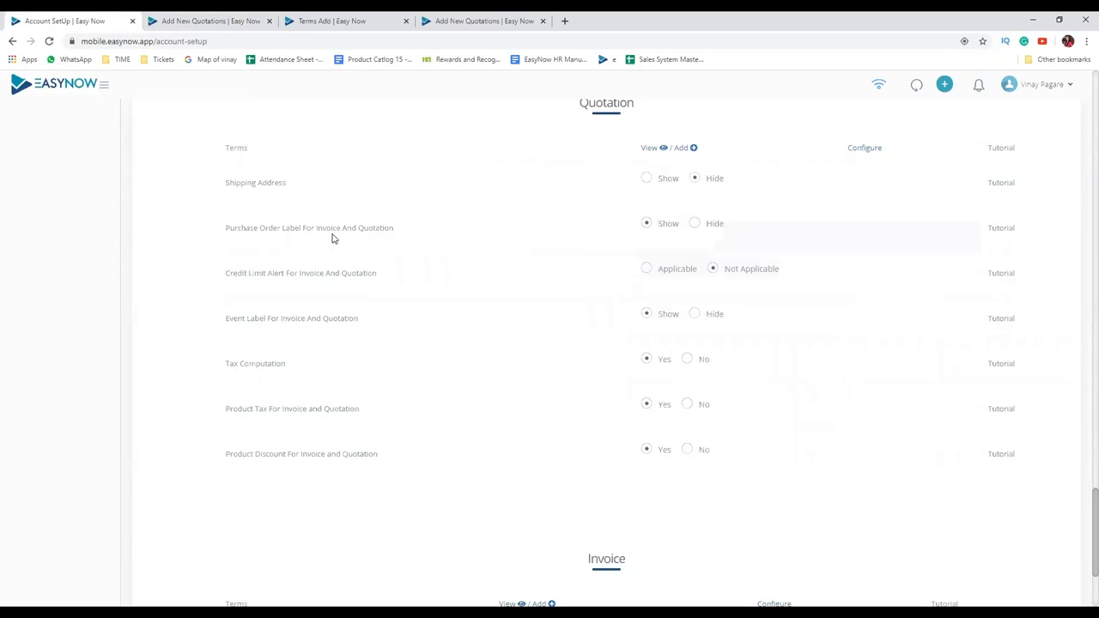
left_click(180, 19)
scroll(329, 262, "down", 10)
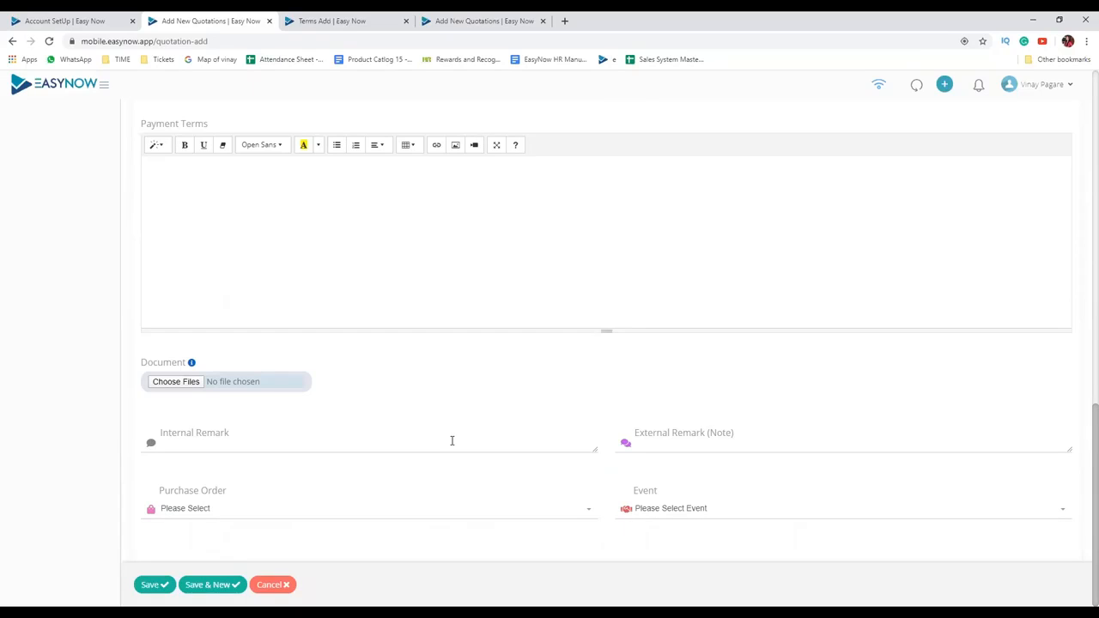
scroll(404, 446, "up", 6)
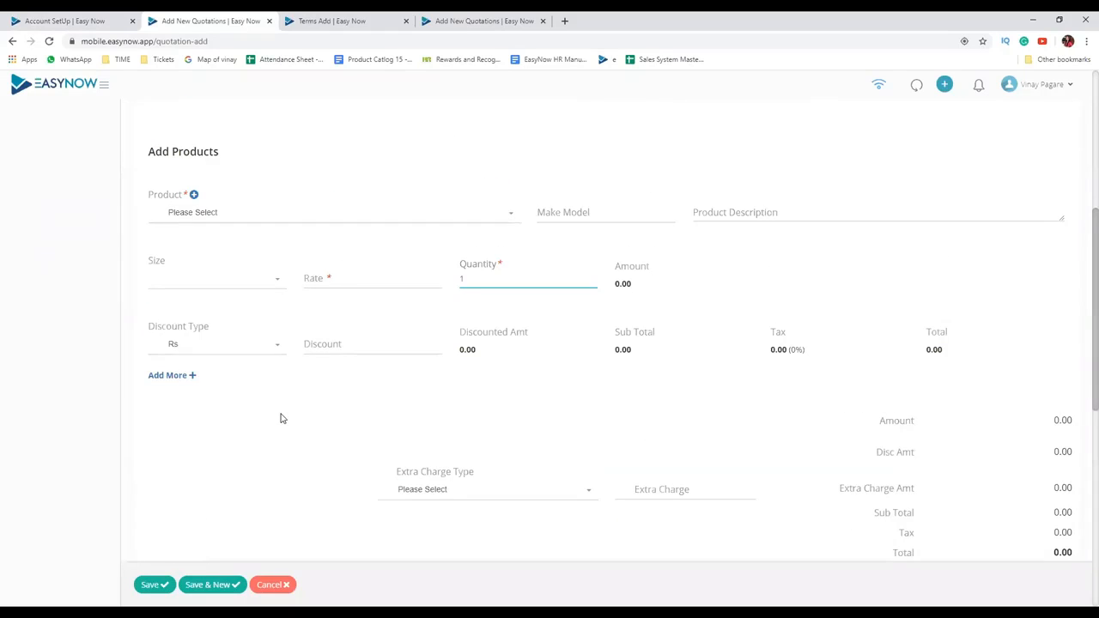
scroll(280, 418, "up", 5)
left_click(95, 25)
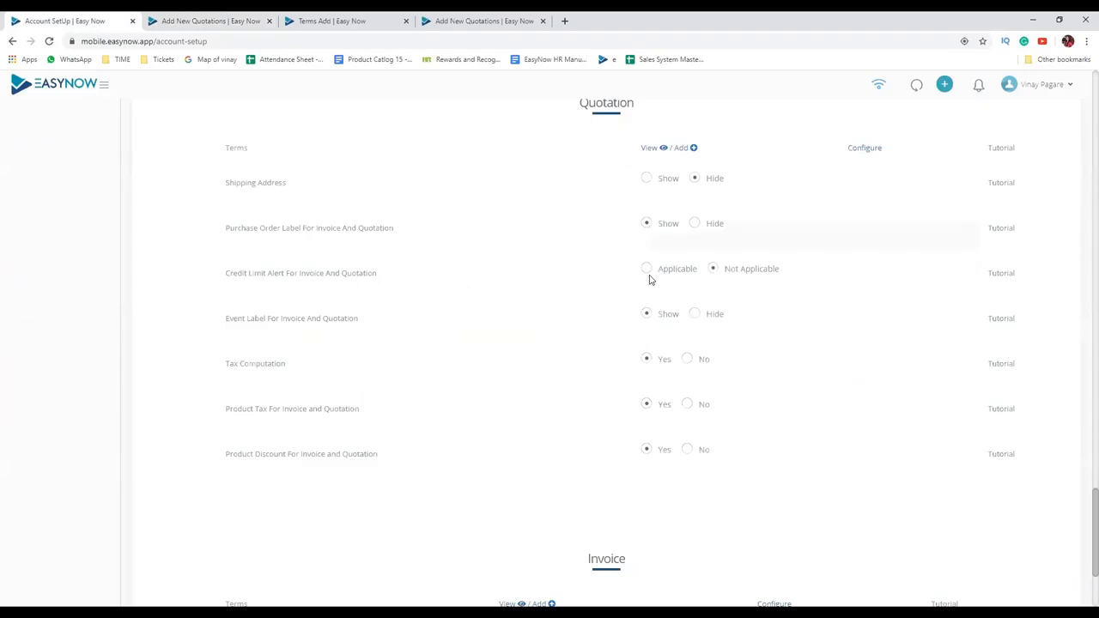
left_click(692, 228)
left_click(219, 26)
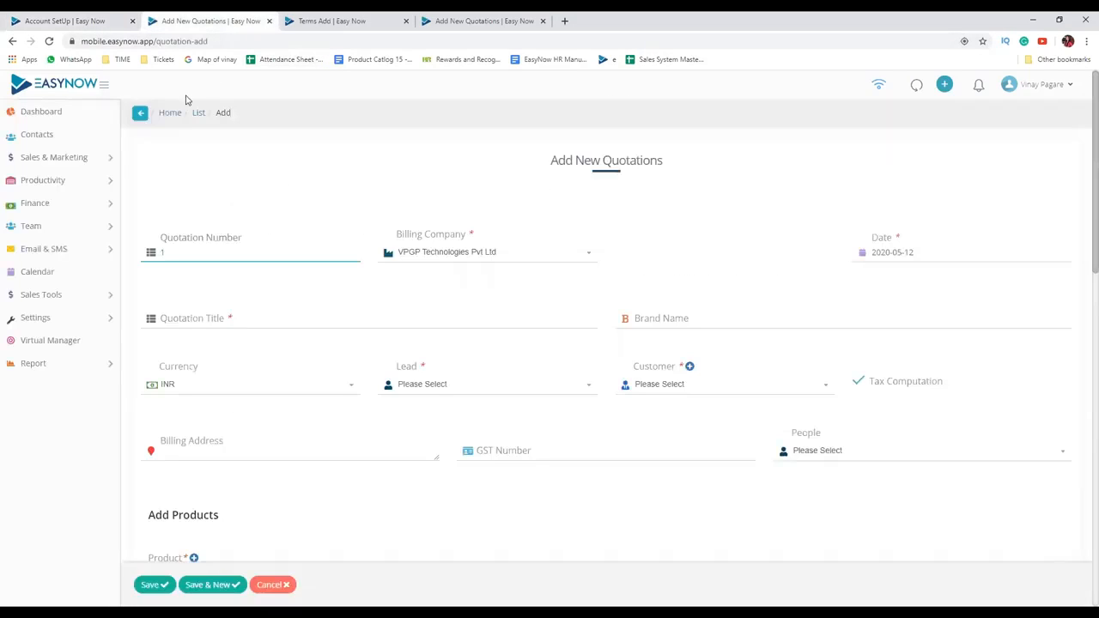
left_click(49, 41)
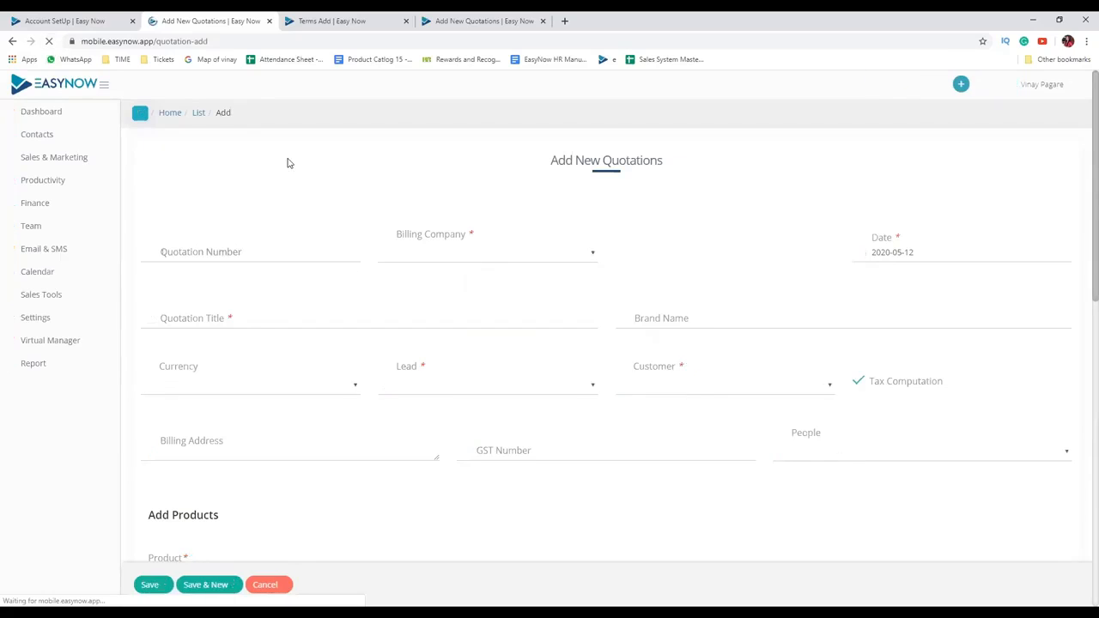
scroll(370, 301, "down", 10)
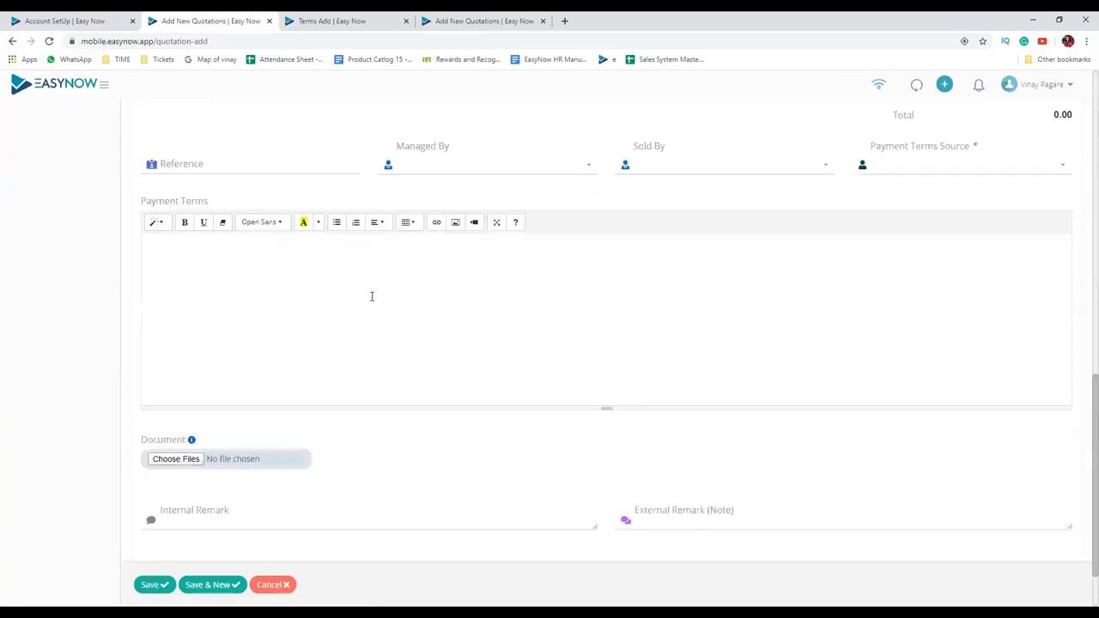
scroll(371, 296, "down", 2)
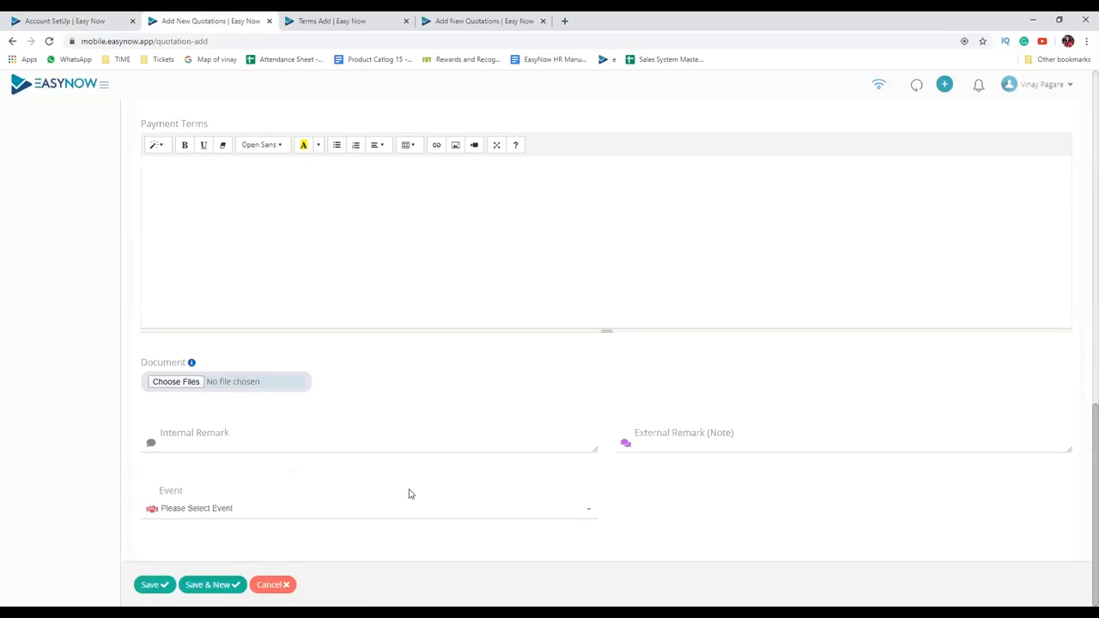
- Set Event Label For Invoice And Quotation to Hide in the Quotation section and reload the new quotation form
left_click(65, 21)
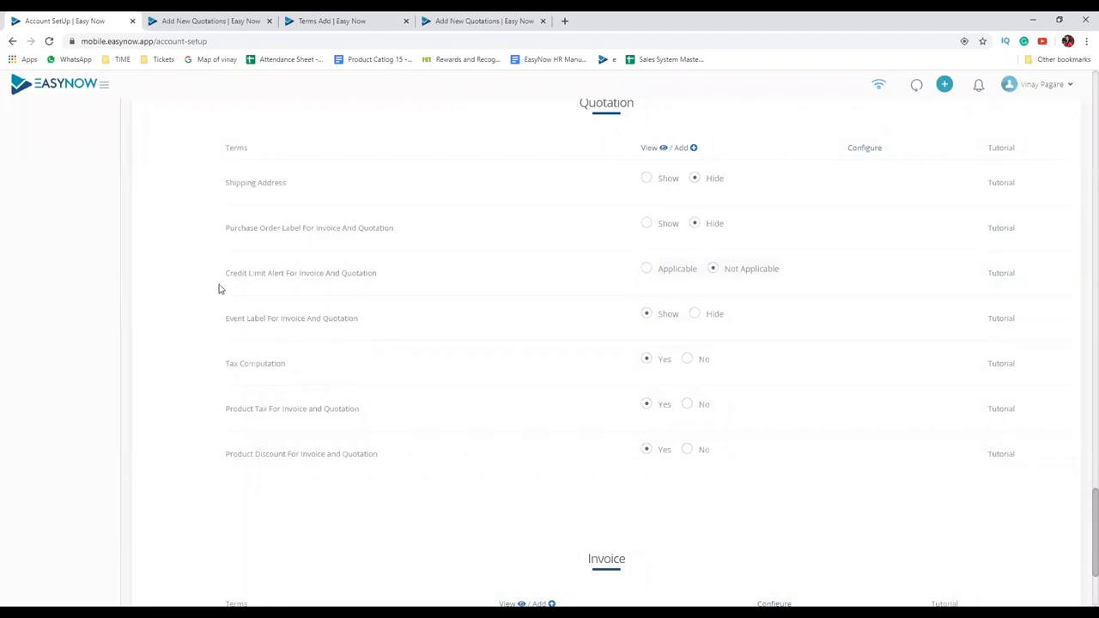
left_click(695, 315)
left_click(209, 19)
left_click(50, 41)
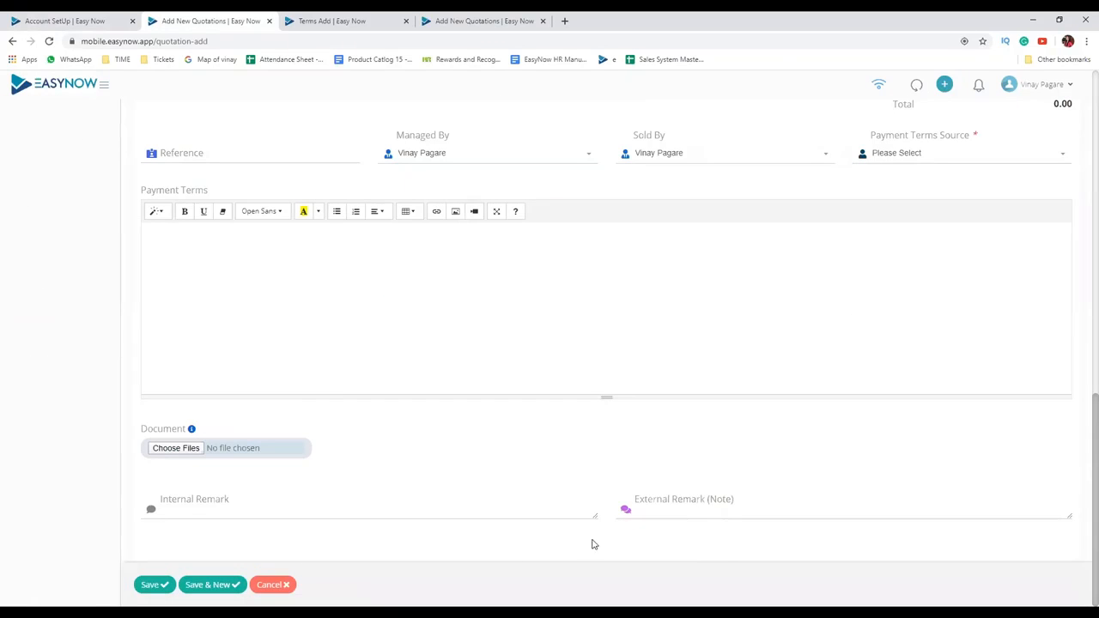
- Compare the Quotation section's tax and discount settings with the new quotation's product fields, viewing the Product options without choosing one
left_click(103, 22)
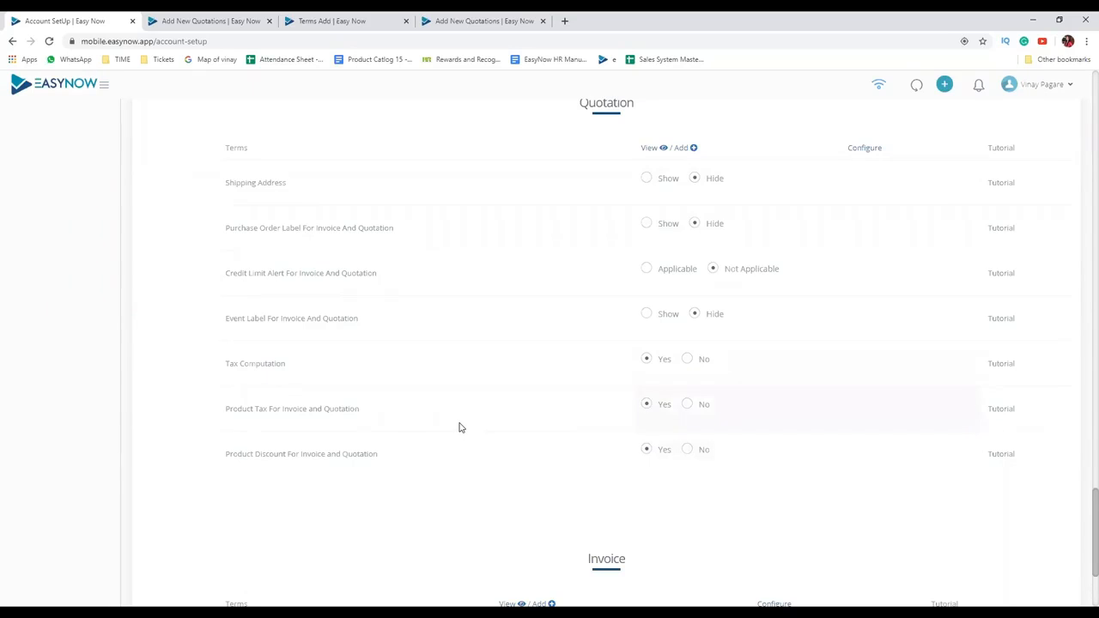
left_click(219, 28)
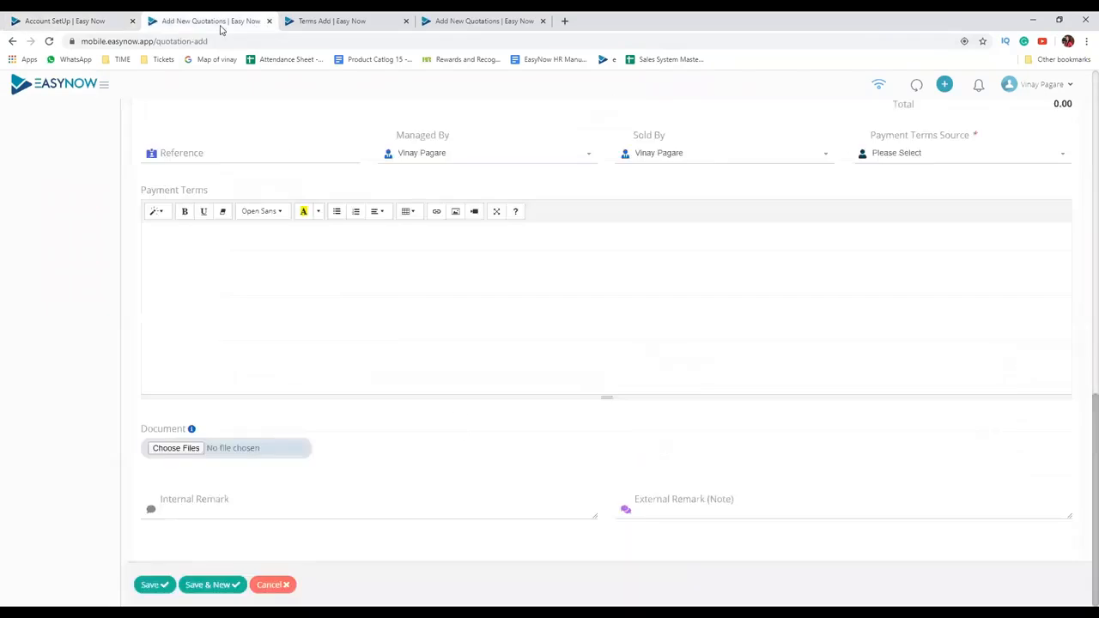
scroll(328, 312, "up", 5)
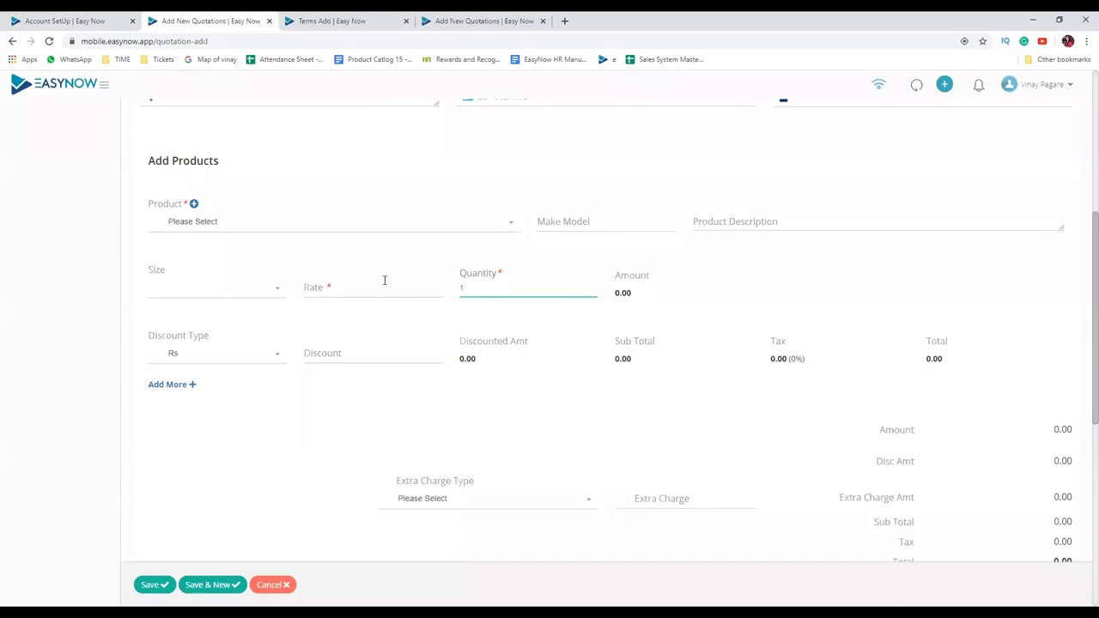
left_click(26, 22)
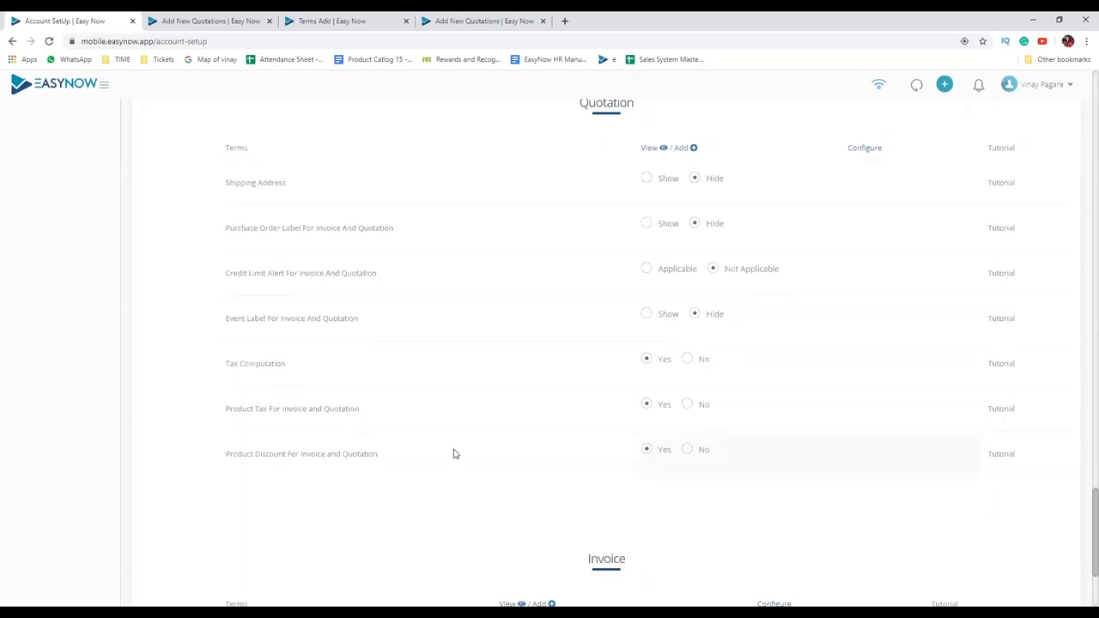
left_click(224, 15)
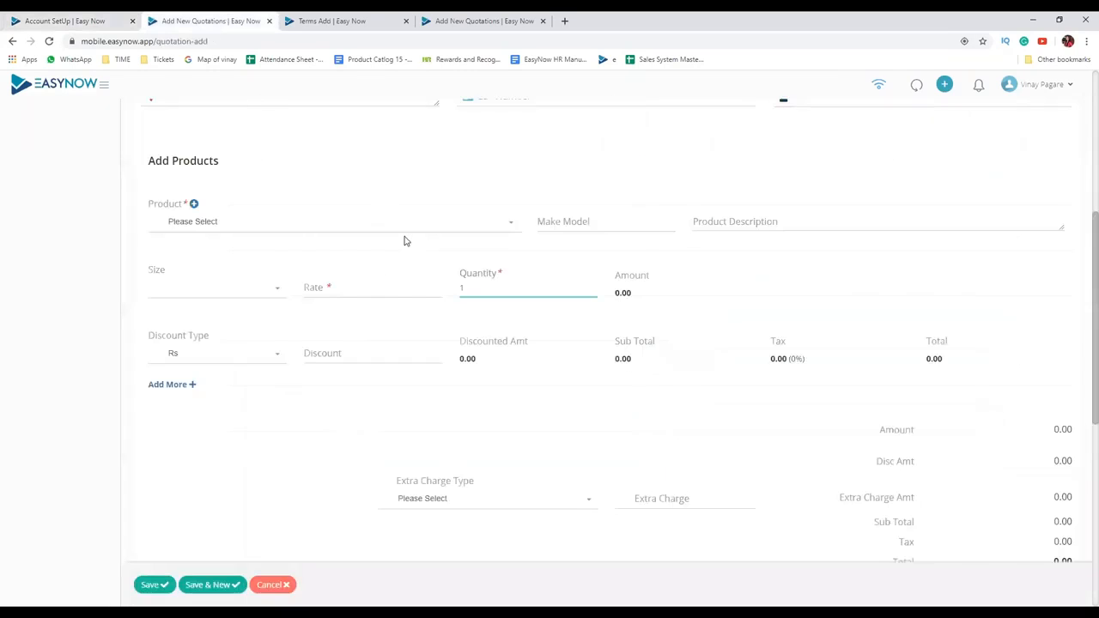
left_click(270, 220)
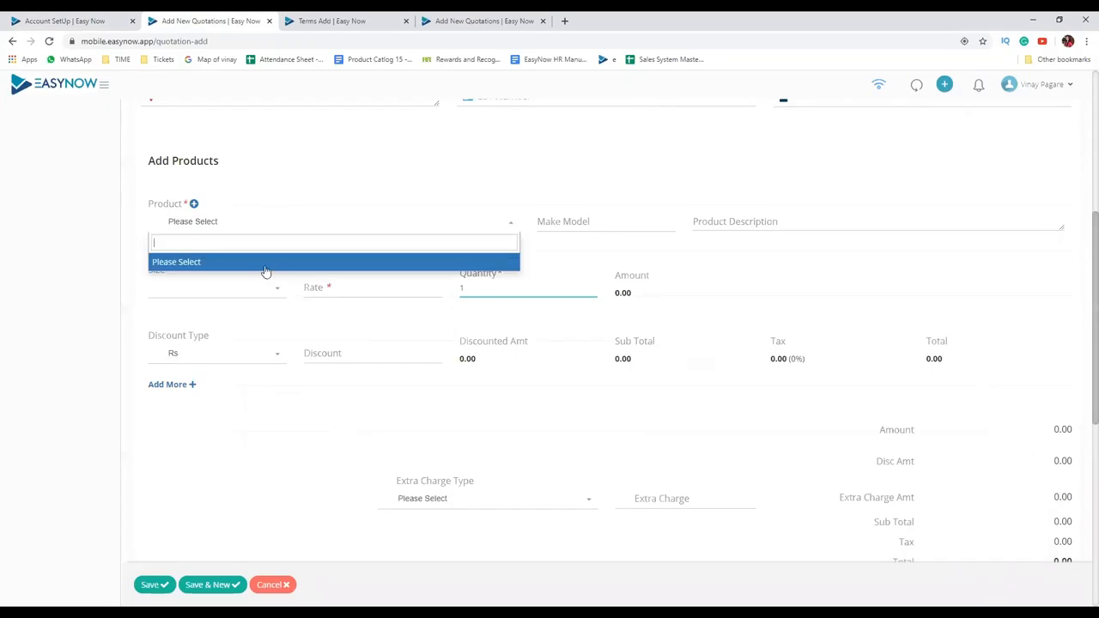
left_click(327, 182)
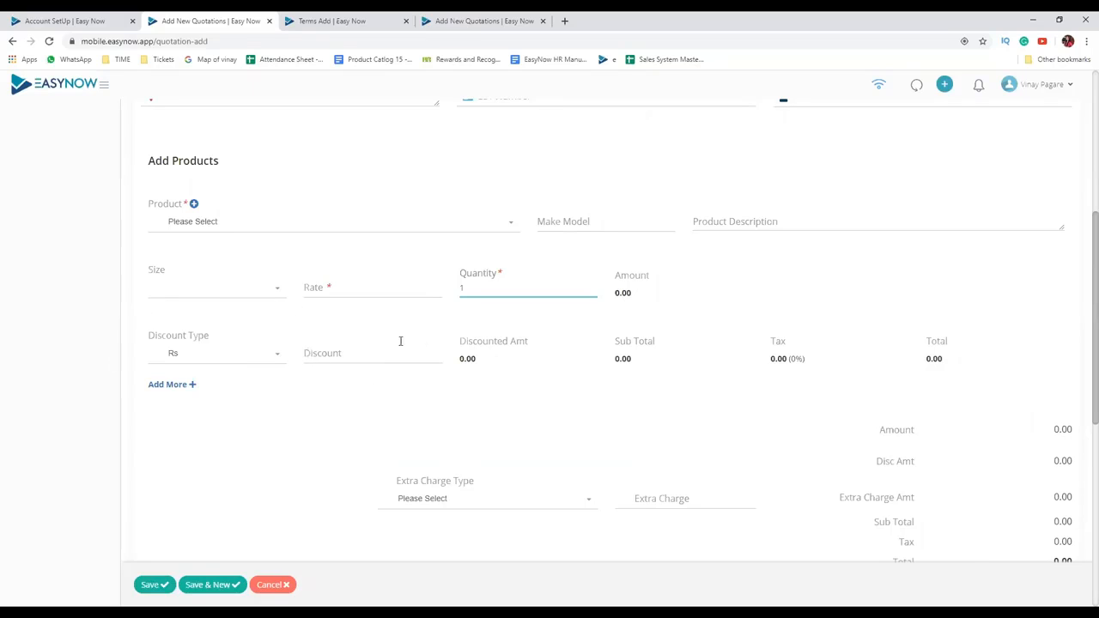
scroll(554, 361, "down", 2)
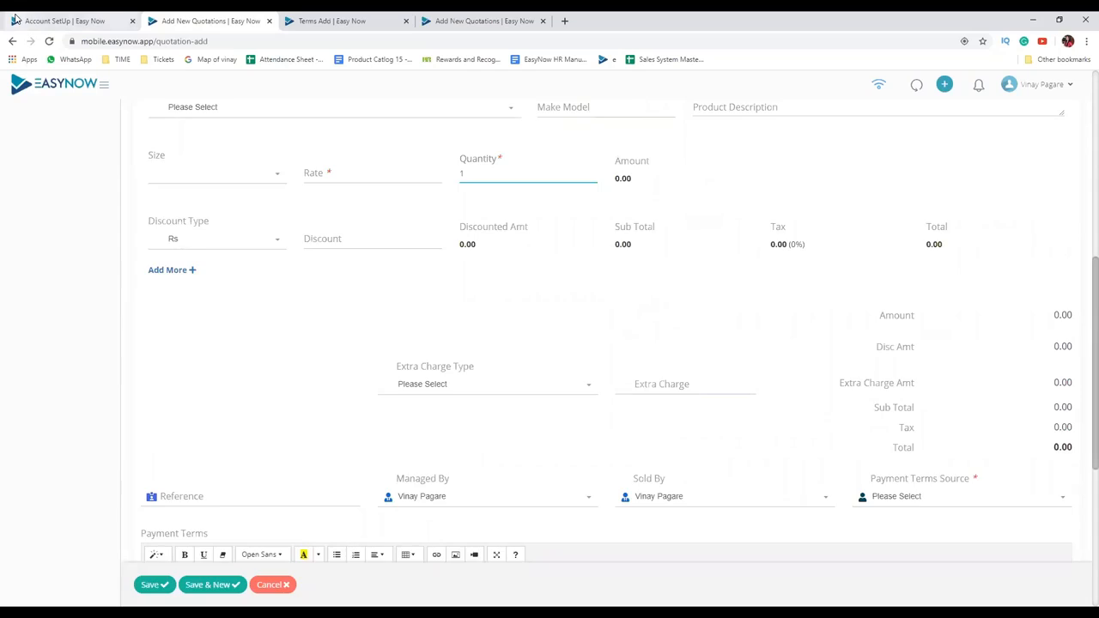
- Set Product Discount For Invoice and Quotation to No and reload the new quotation form to check its discount fields
key("ctrl+shift+Tab")
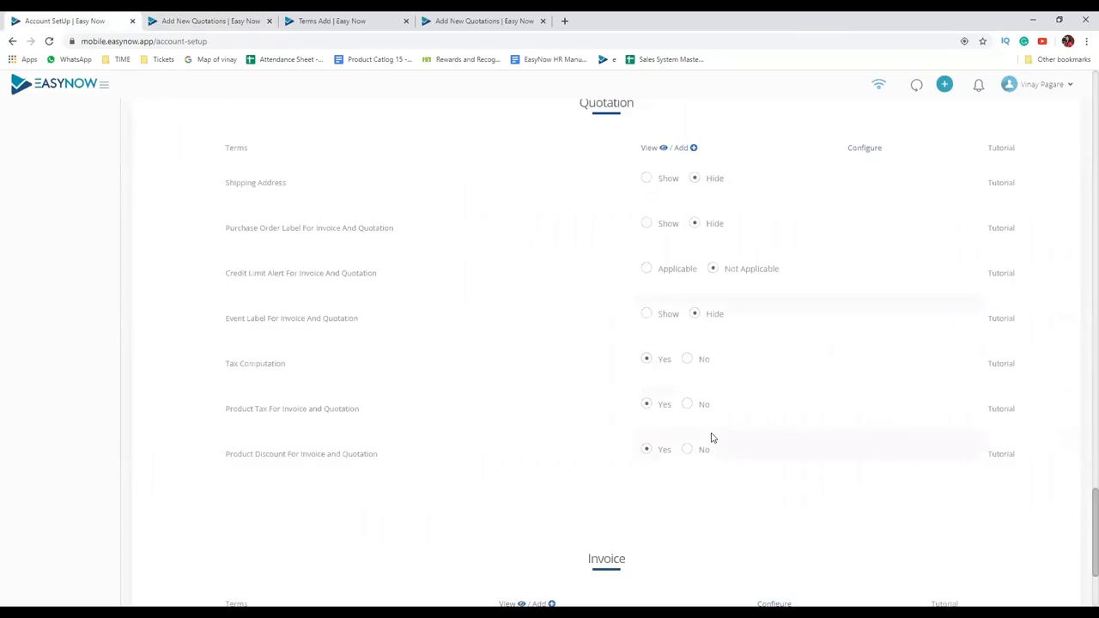
left_click(690, 449)
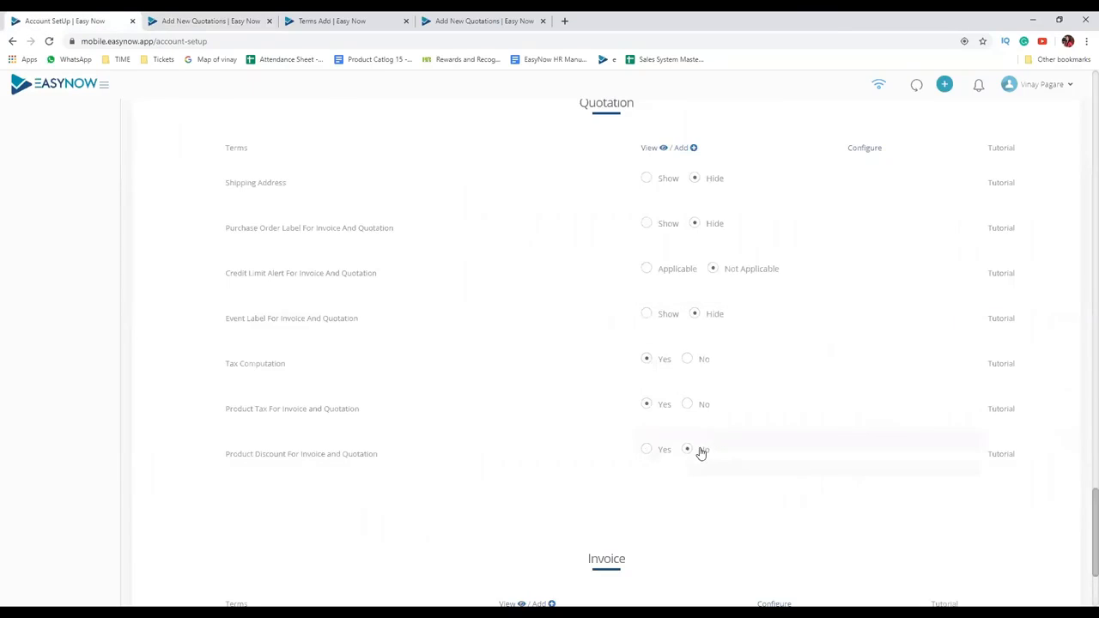
left_click(226, 23)
left_click(45, 42)
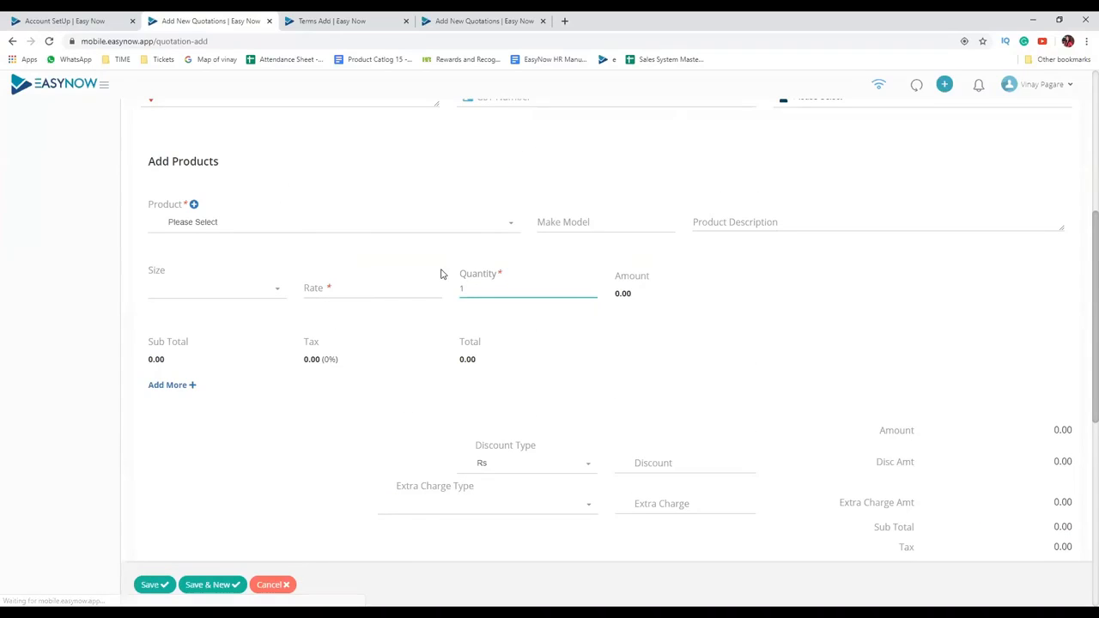
- Examine the quotation form's discount and charge fields and Account Setup's Quotation and Invoice parameters
scroll(394, 322, "down", 2)
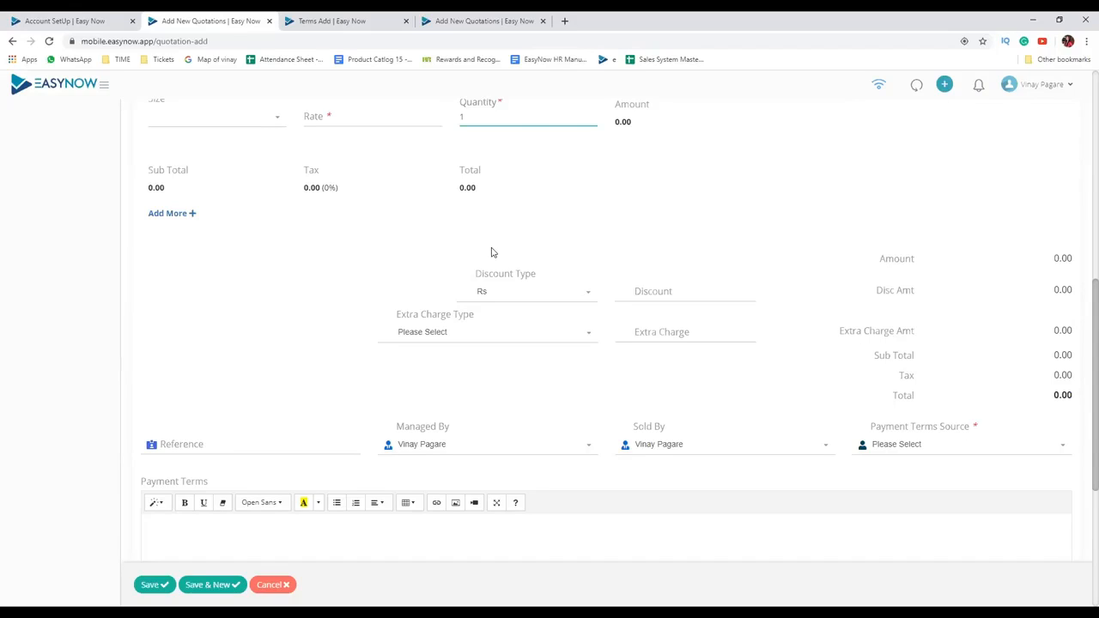
left_click(65, 22)
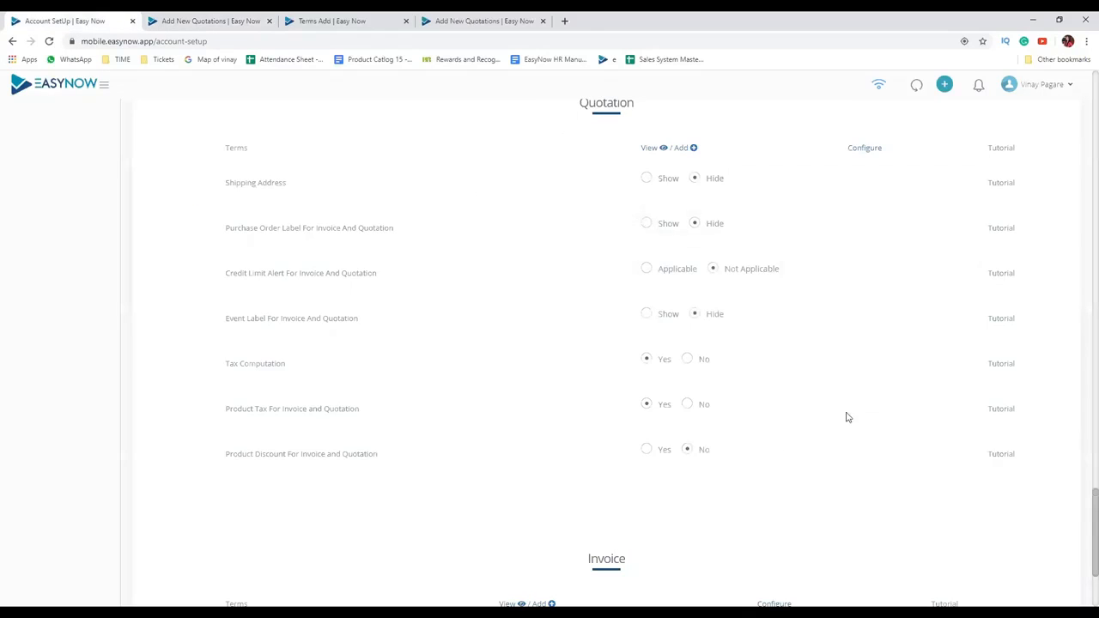
scroll(480, 360, "down", 2)
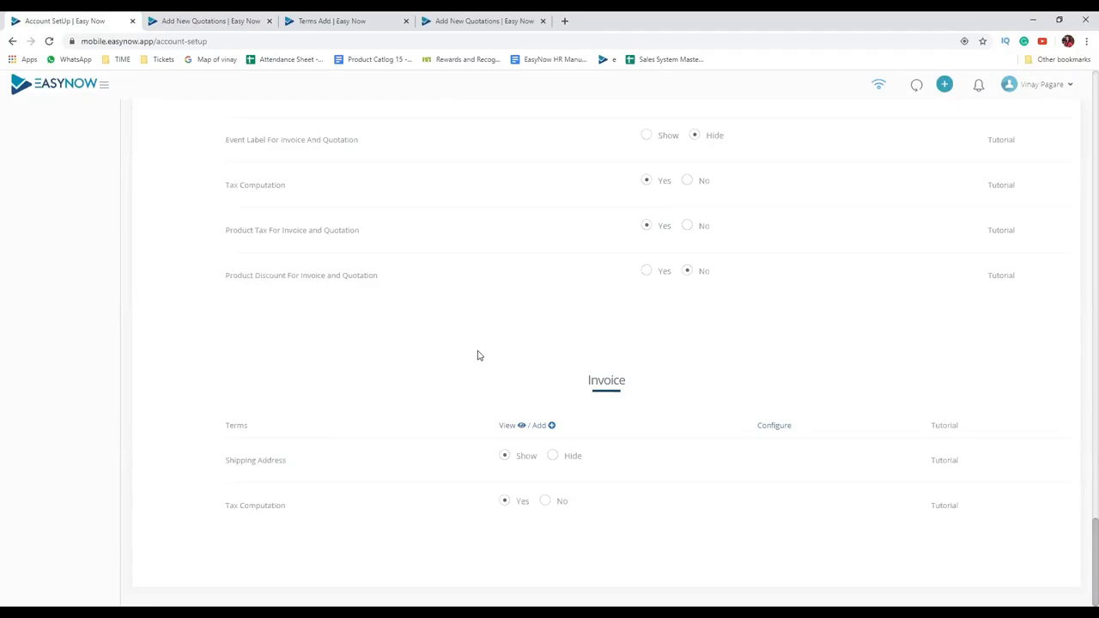
scroll(472, 379, "up", 1)
scroll(471, 379, "down", 1)
scroll(519, 420, "up", 2)
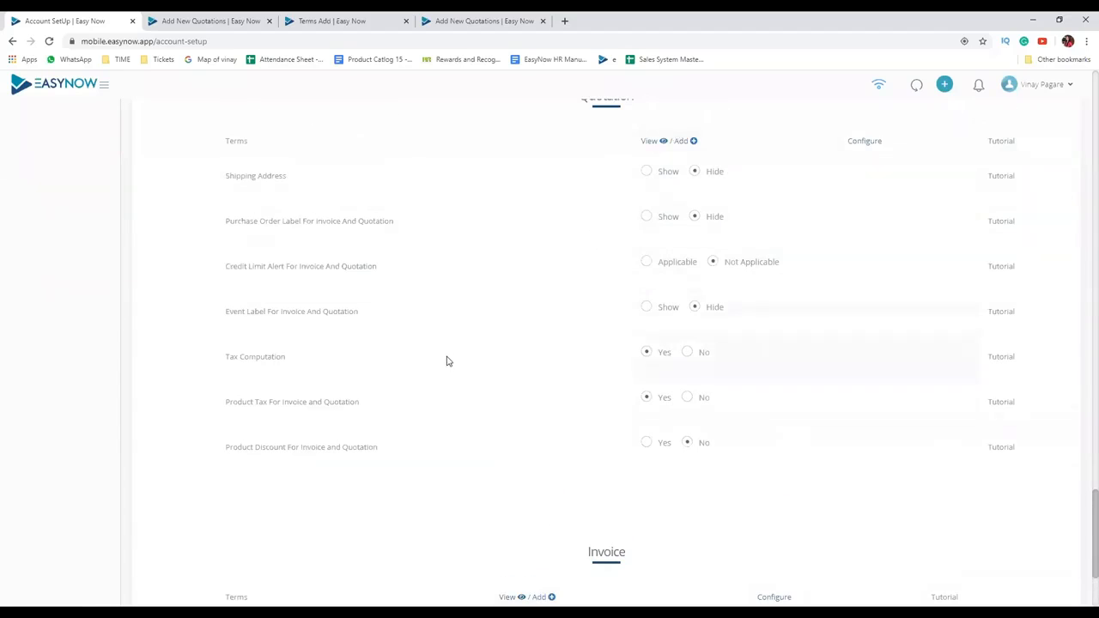
scroll(445, 361, "down", 2)
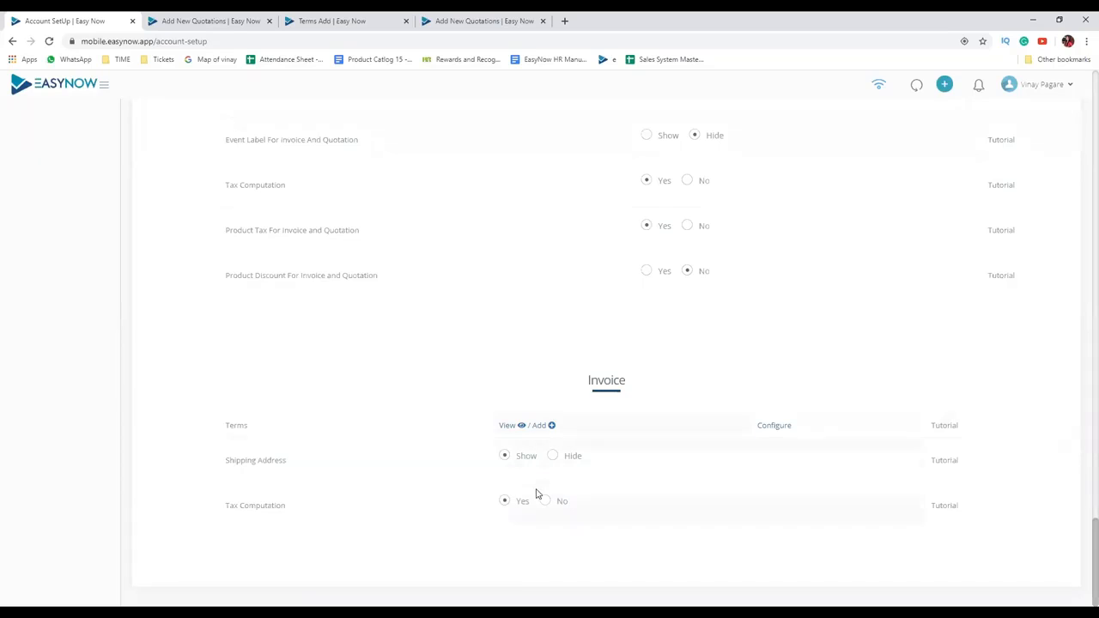
scroll(568, 248, "up", 20)
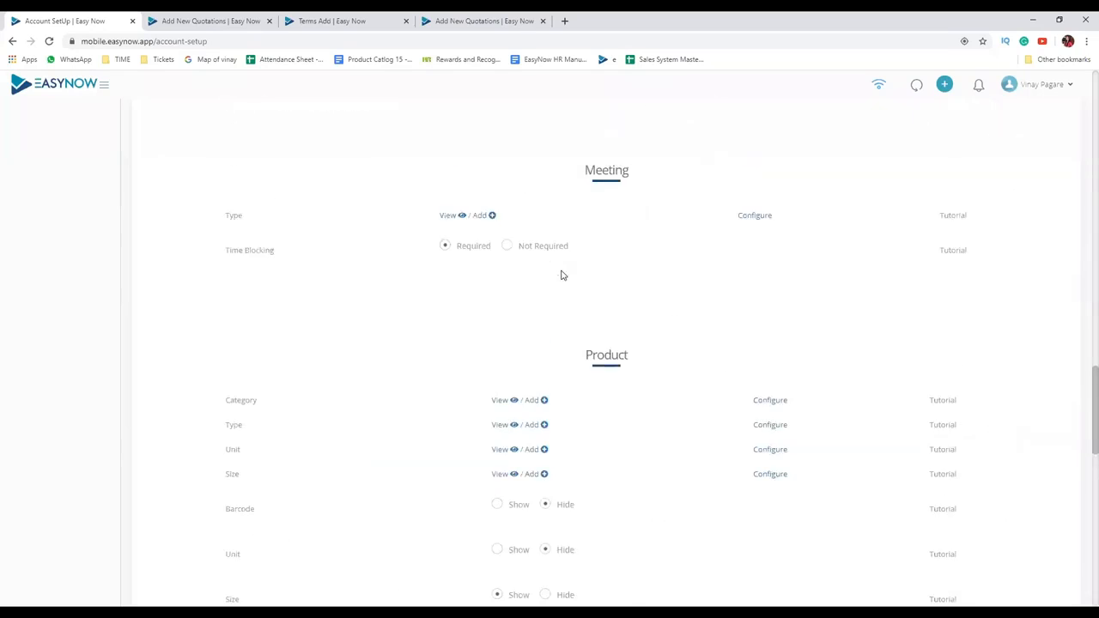
scroll(562, 275, "up", 5)
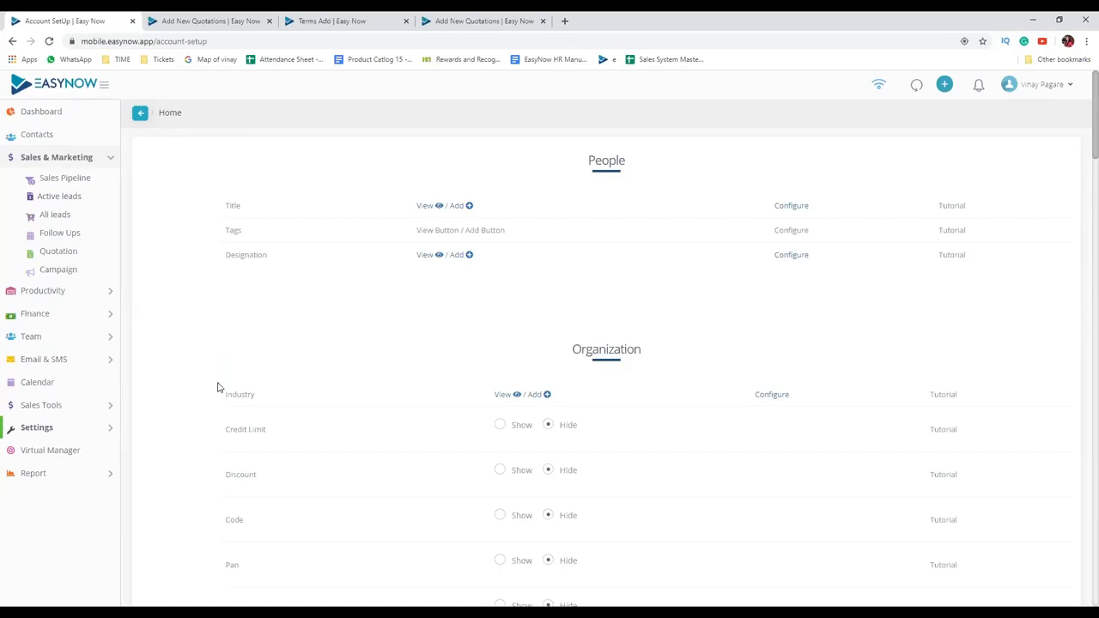
- Open the Bulk Upload page, view the sample upload format, and download the Bulk_Upload.xlsx template
left_click(101, 426)
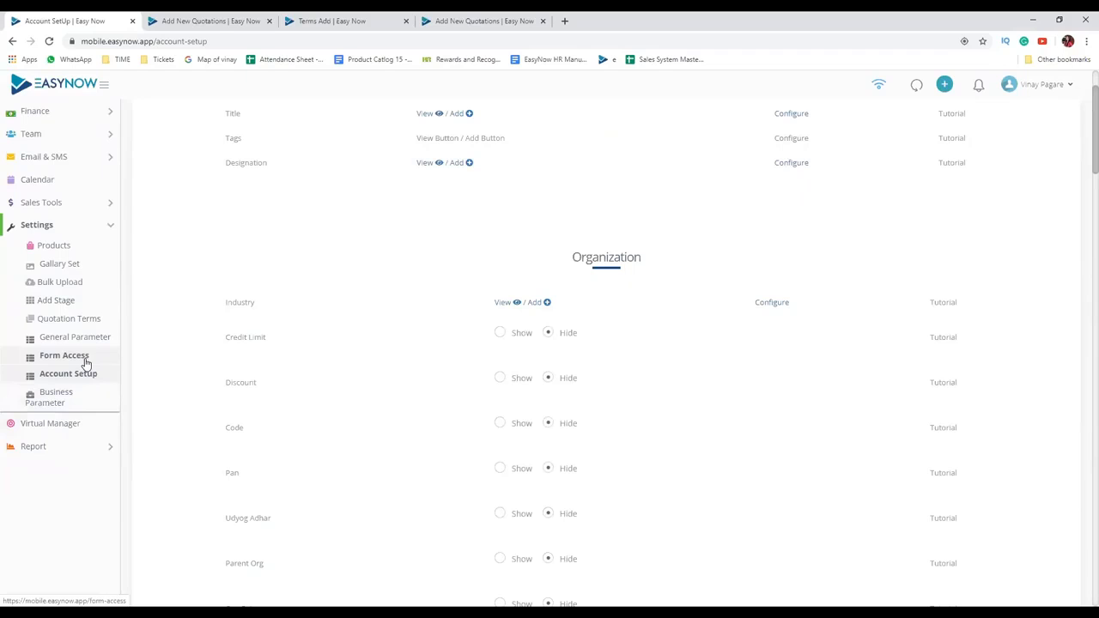
left_click(72, 288)
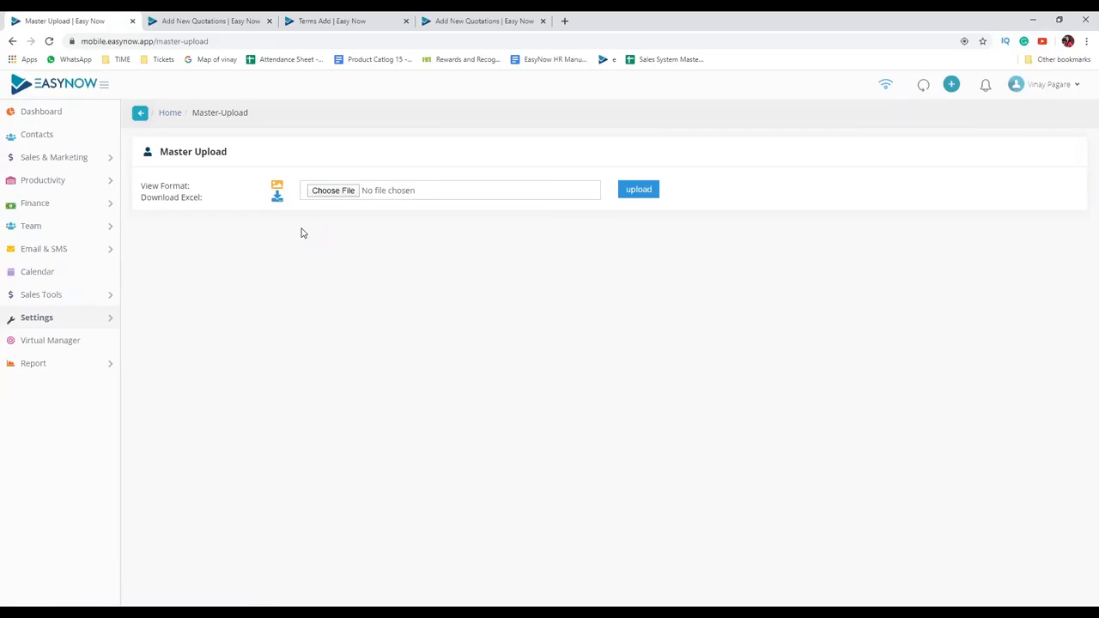
left_click(278, 188)
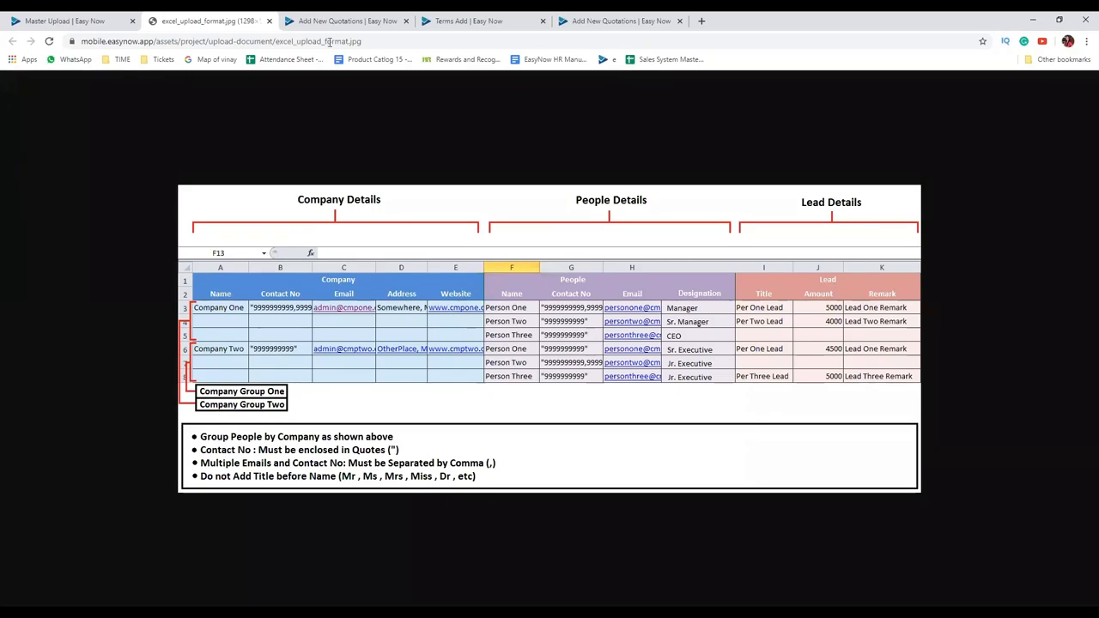
left_click(269, 20)
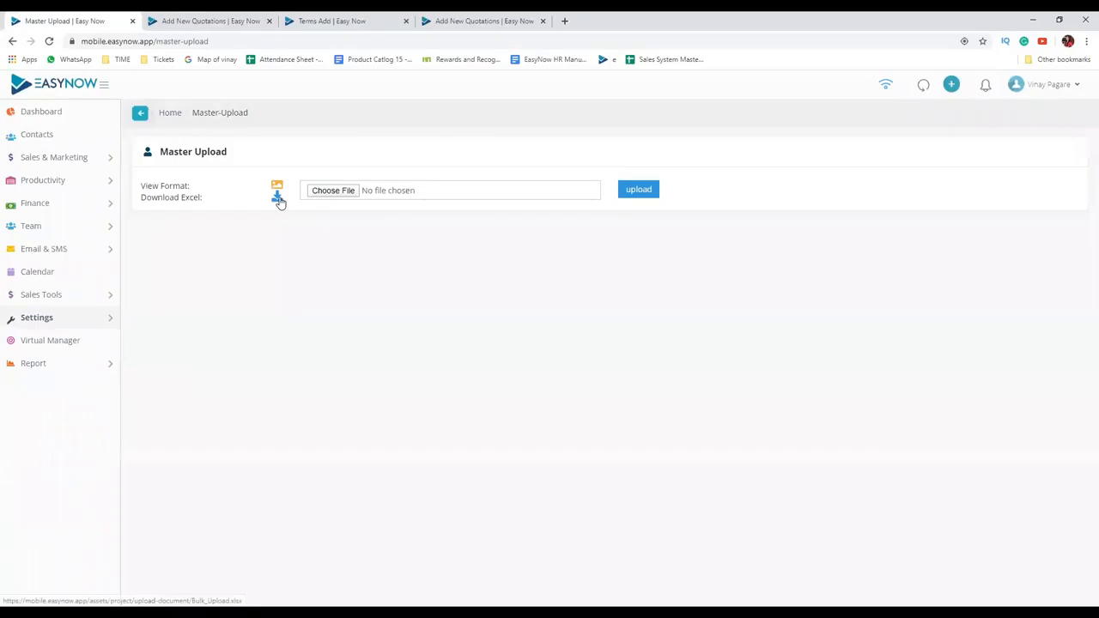
left_click(277, 197)
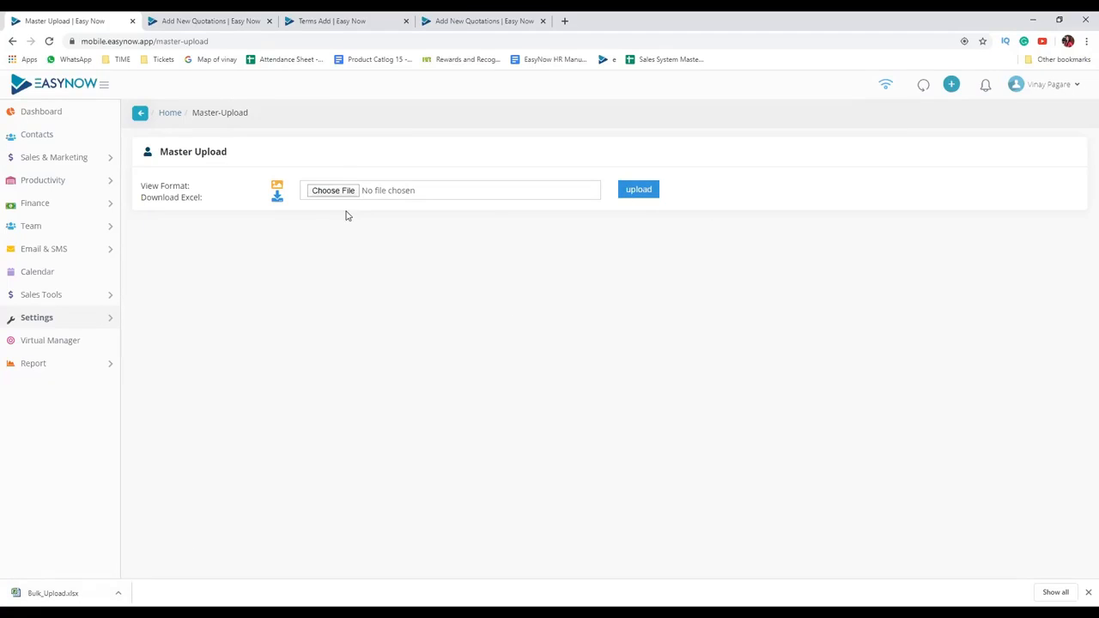
- Open the Logos-type entry in the Gallery Set list for editing and start selecting a replacement image
left_click(110, 314)
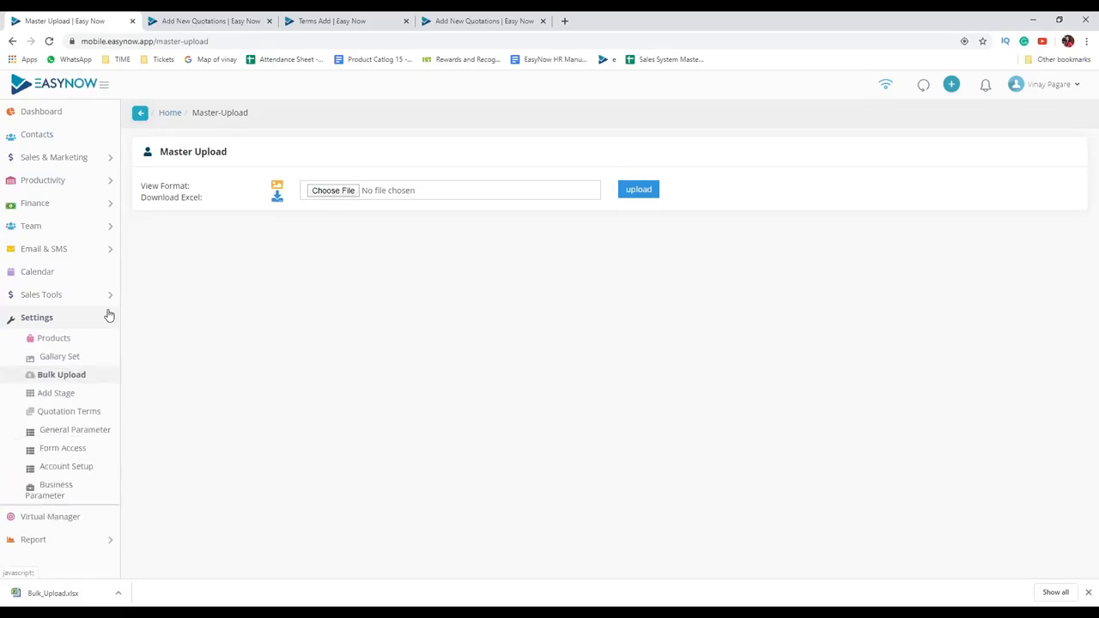
left_click(86, 355)
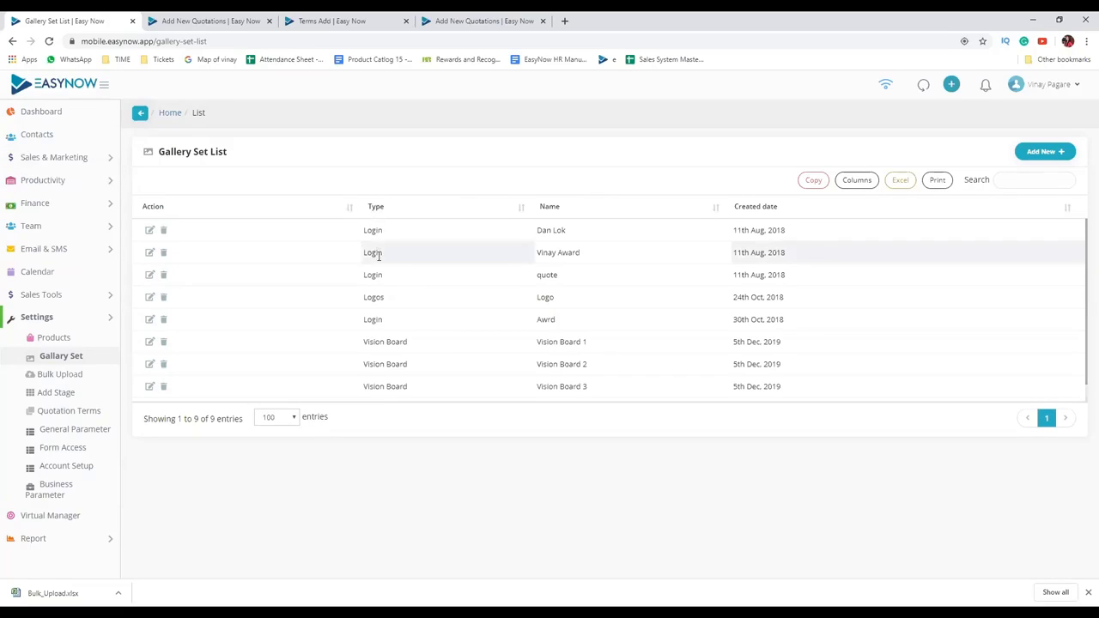
double_click(372, 297)
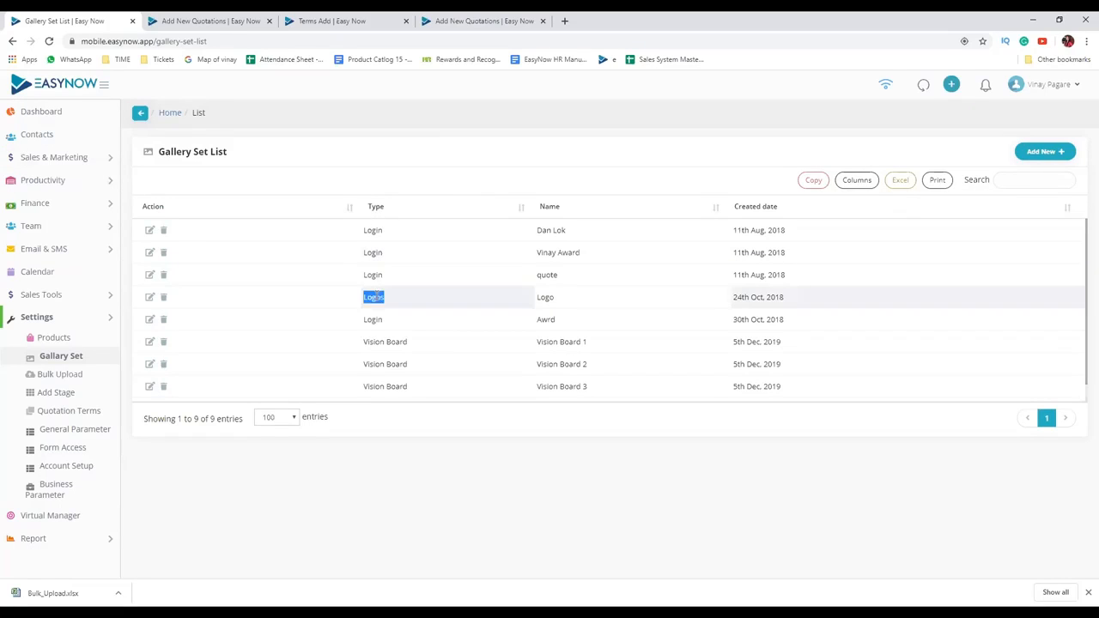
left_click(149, 297)
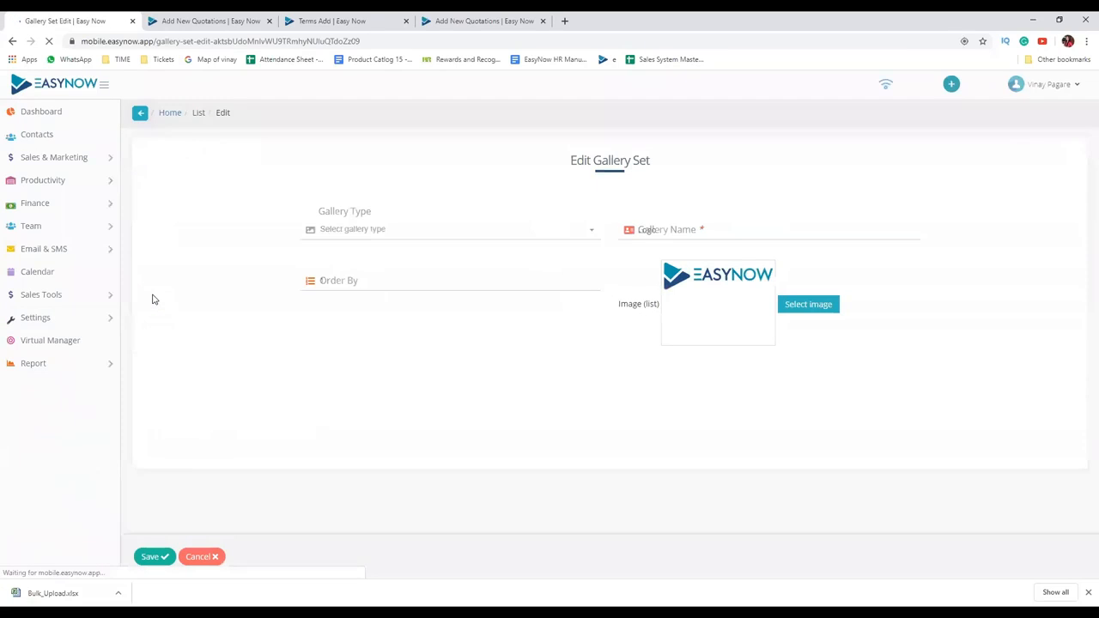
left_click(801, 306)
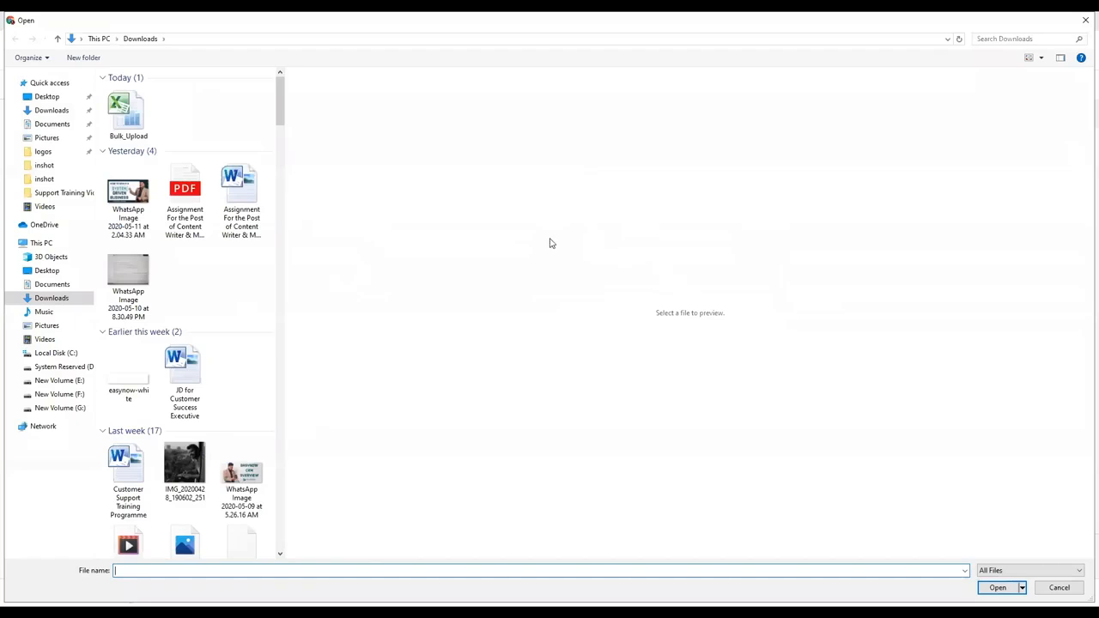
left_click_drag(280, 120, 266, 410)
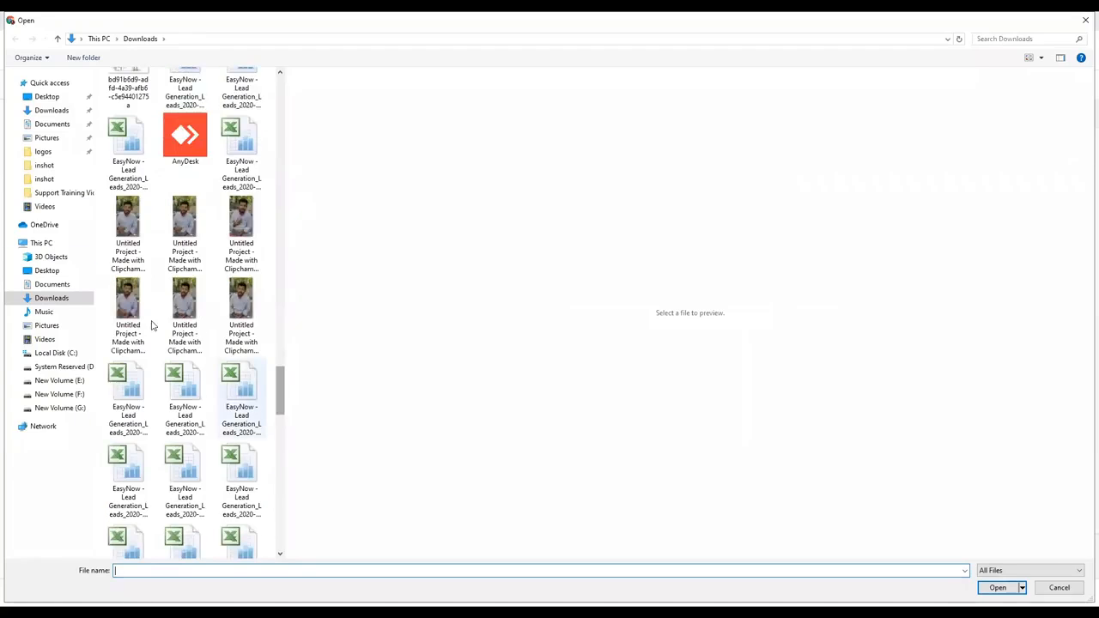
left_click(42, 153)
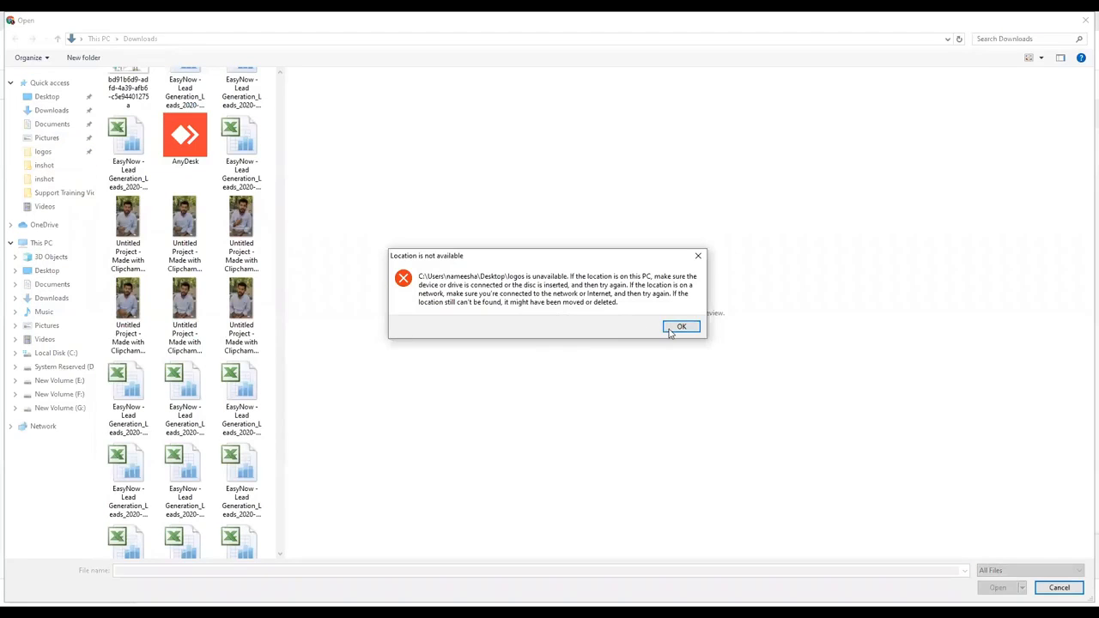
left_click(679, 326)
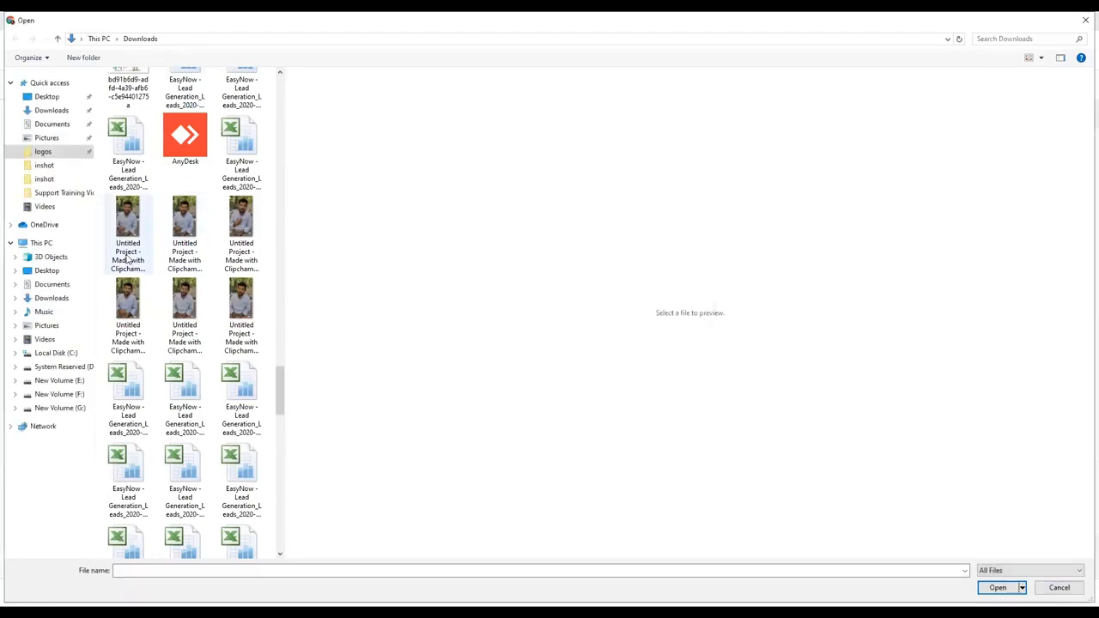
left_click(48, 110)
left_click(46, 97)
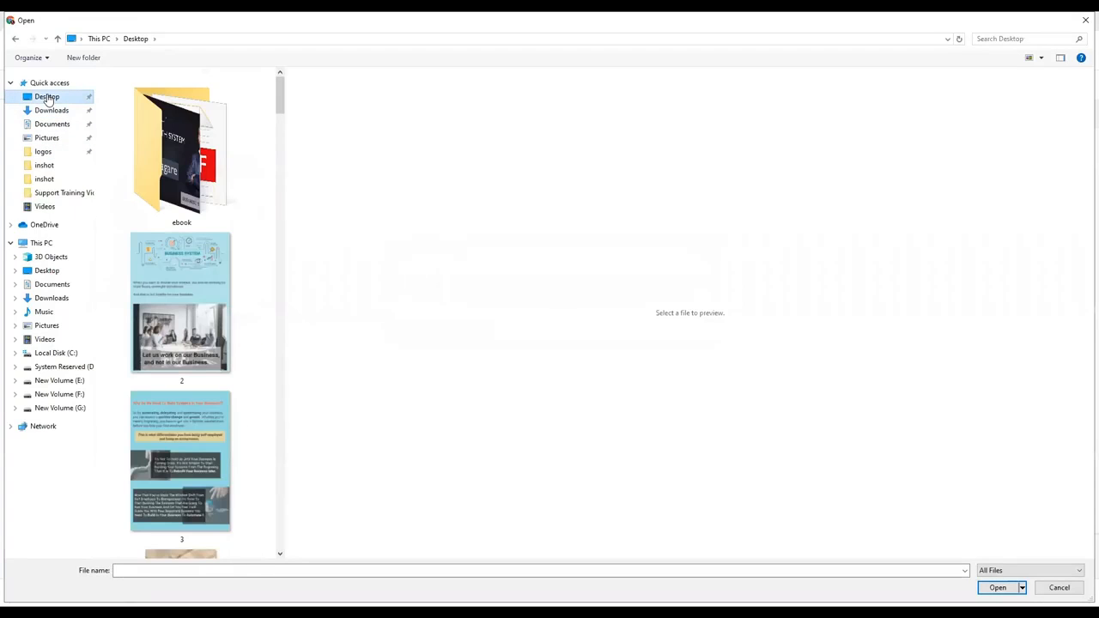
double_click(174, 158)
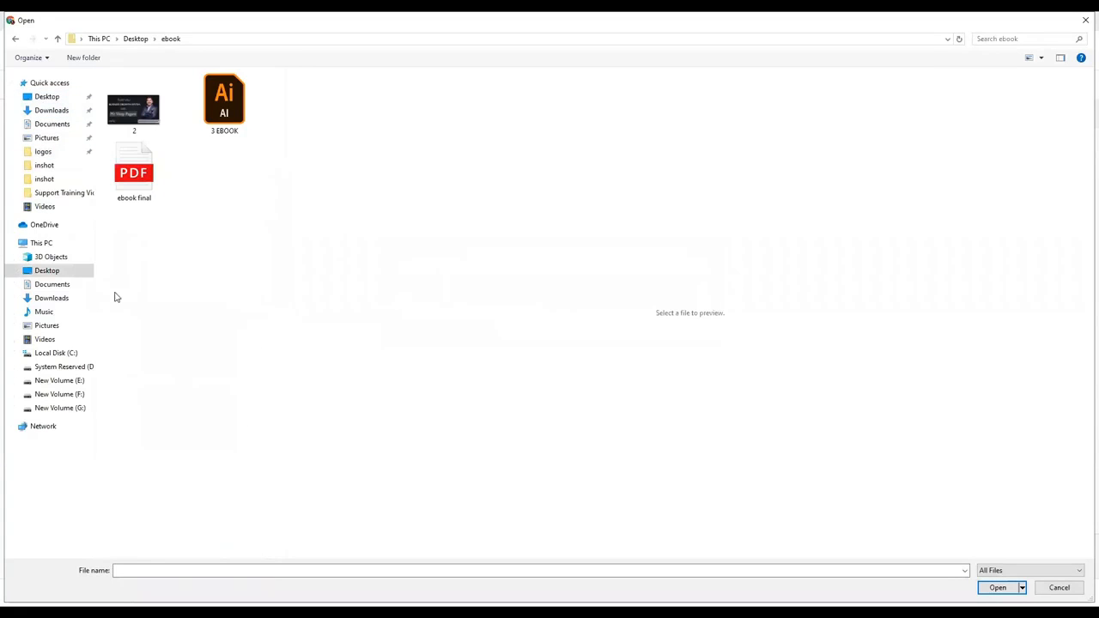
left_click(53, 299)
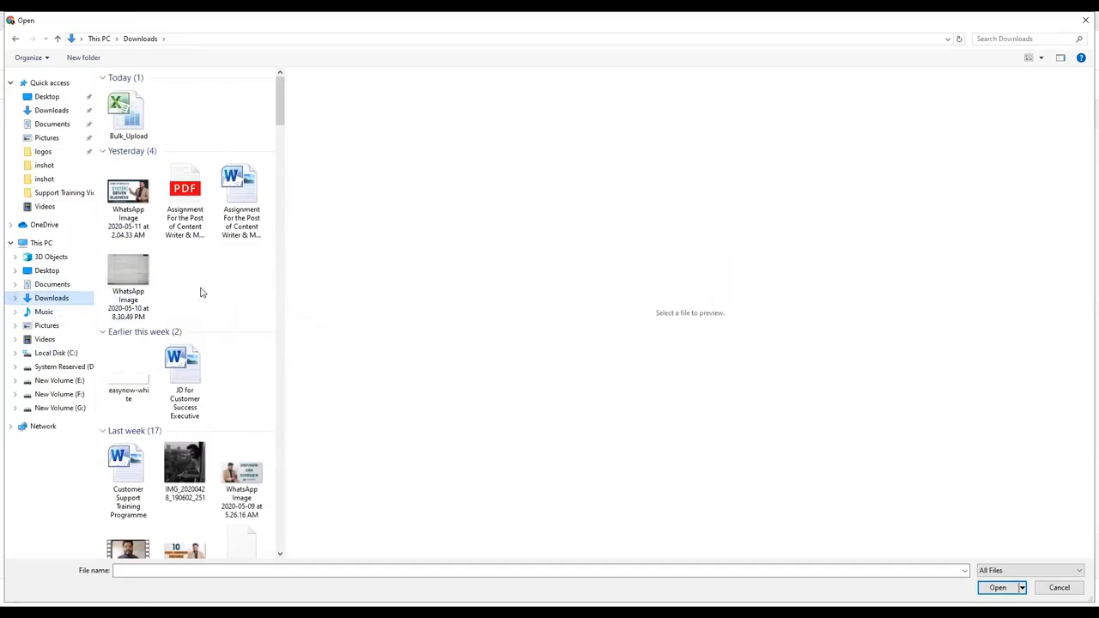
scroll(200, 292, "down", 15)
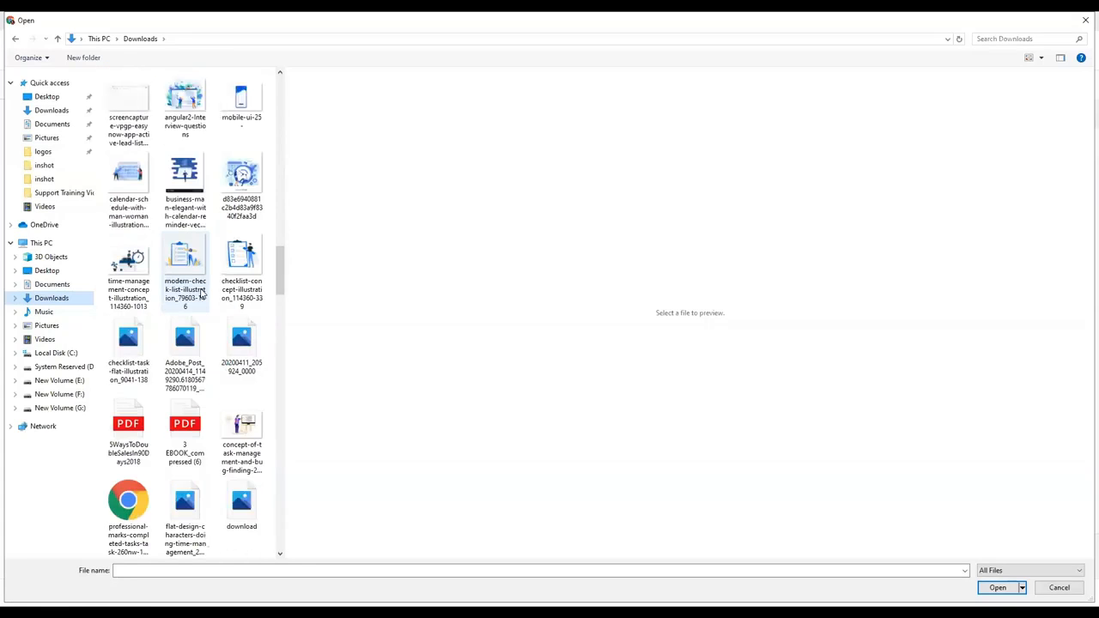
left_click(129, 261)
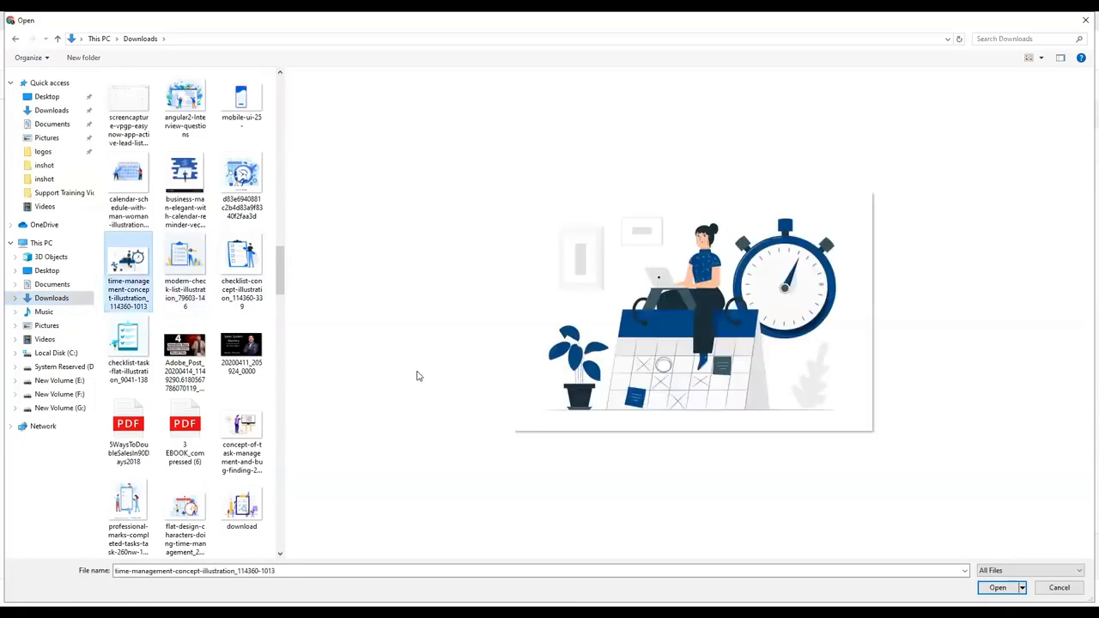
left_click(998, 588)
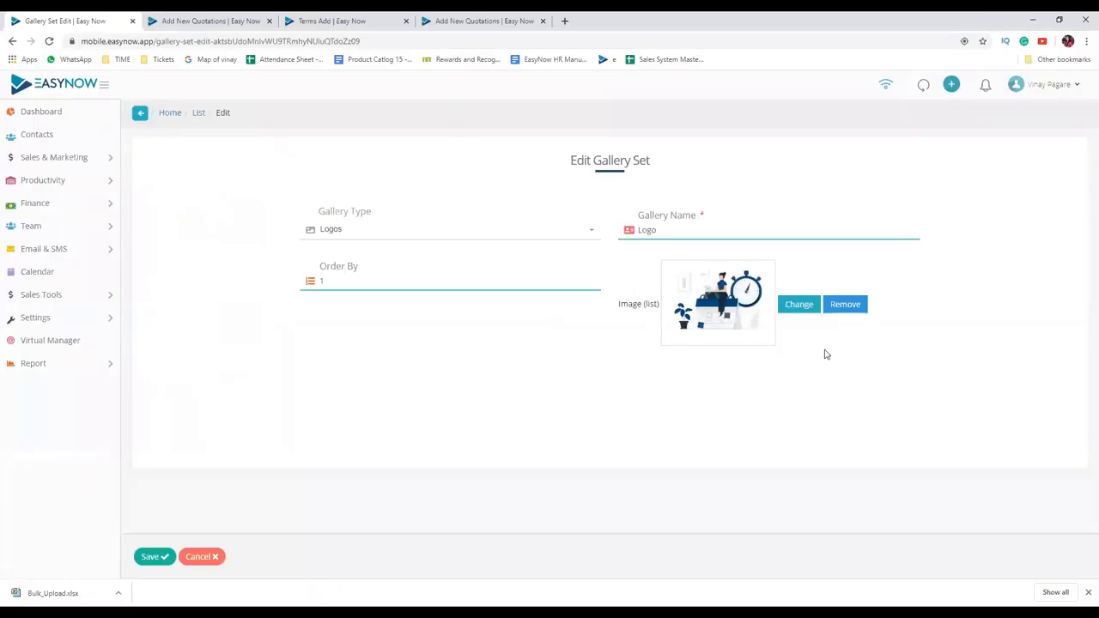
left_click(152, 557)
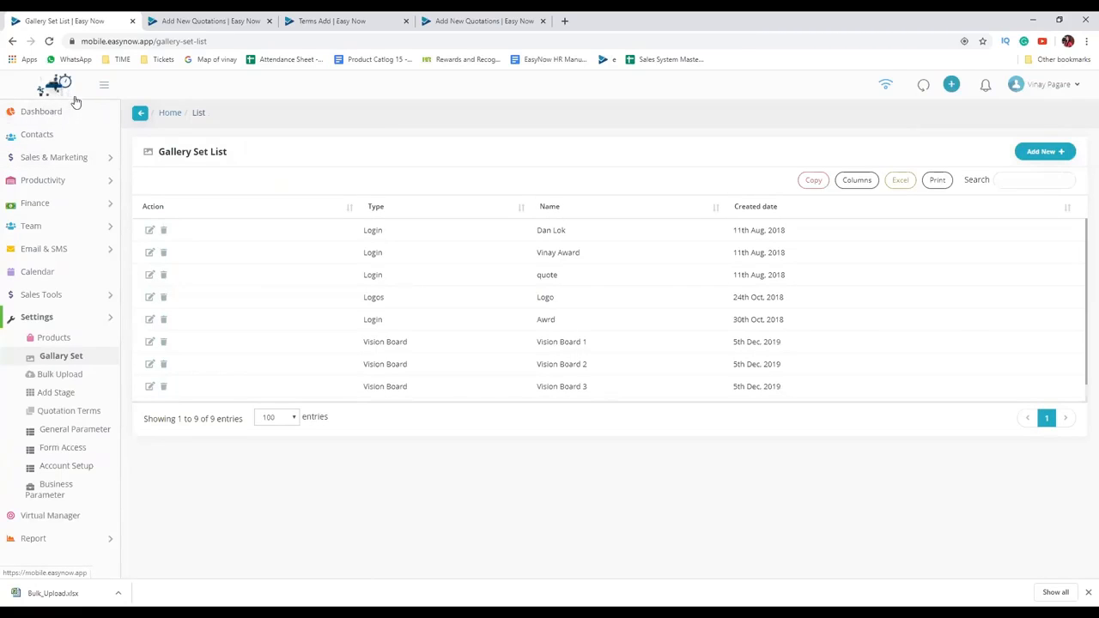
- Log out to check the logo on the login page, and sign back in with the prefilled credentials
left_click(1065, 90)
left_click(1023, 176)
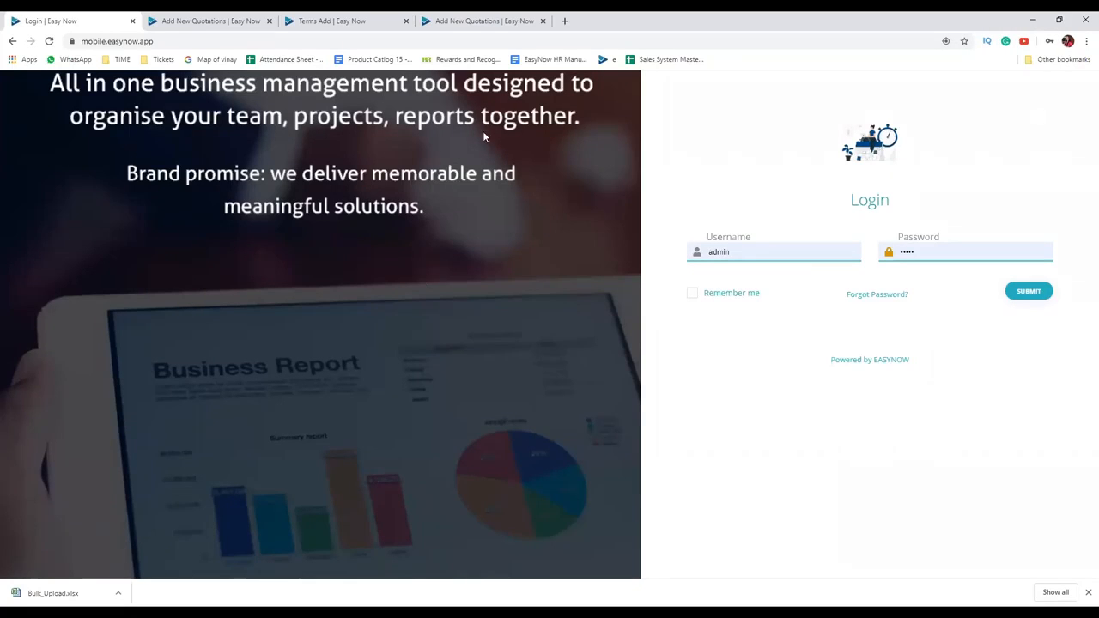
left_click(1036, 291)
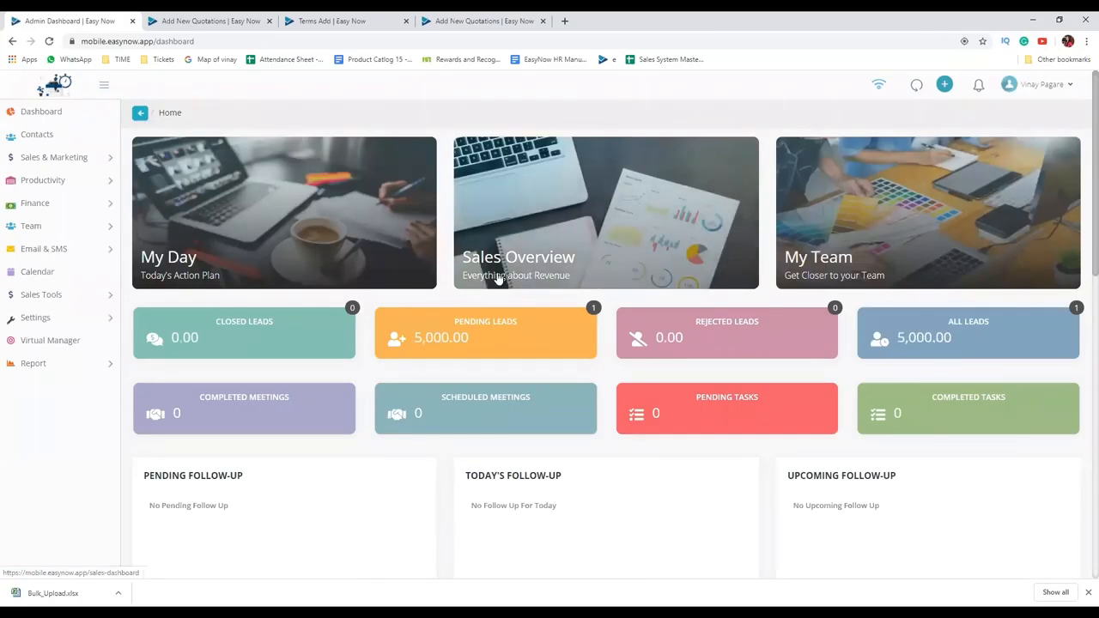
- Examine the Login-type entries in the Gallery Set list, viewing the first one's edit form before returning to the dashboard
left_click(81, 317)
scroll(81, 343, "down", 1)
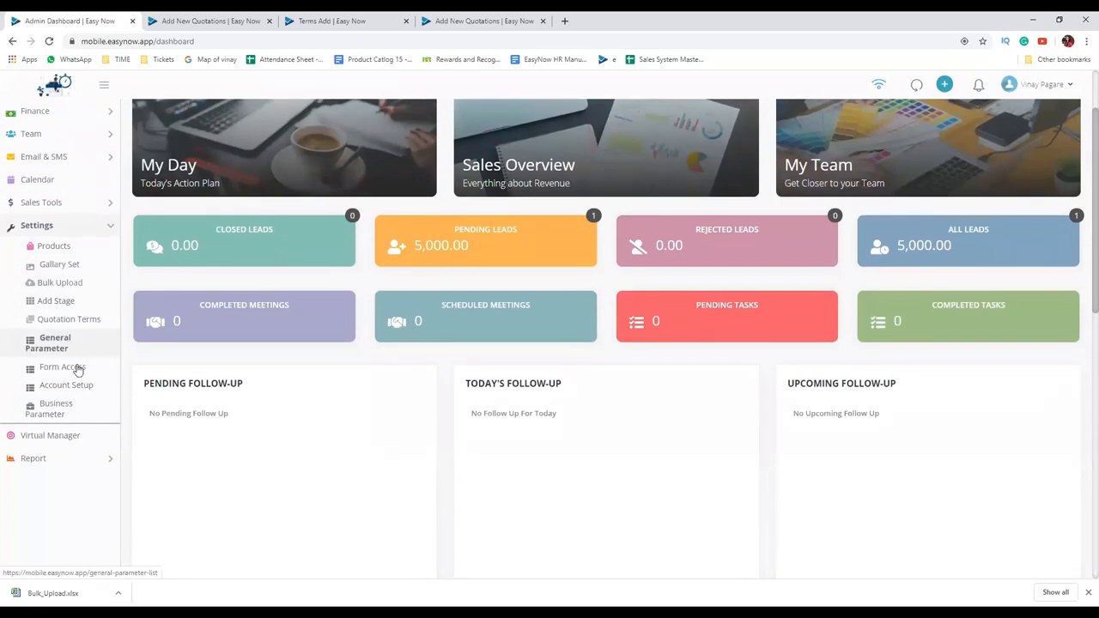
left_click(73, 265)
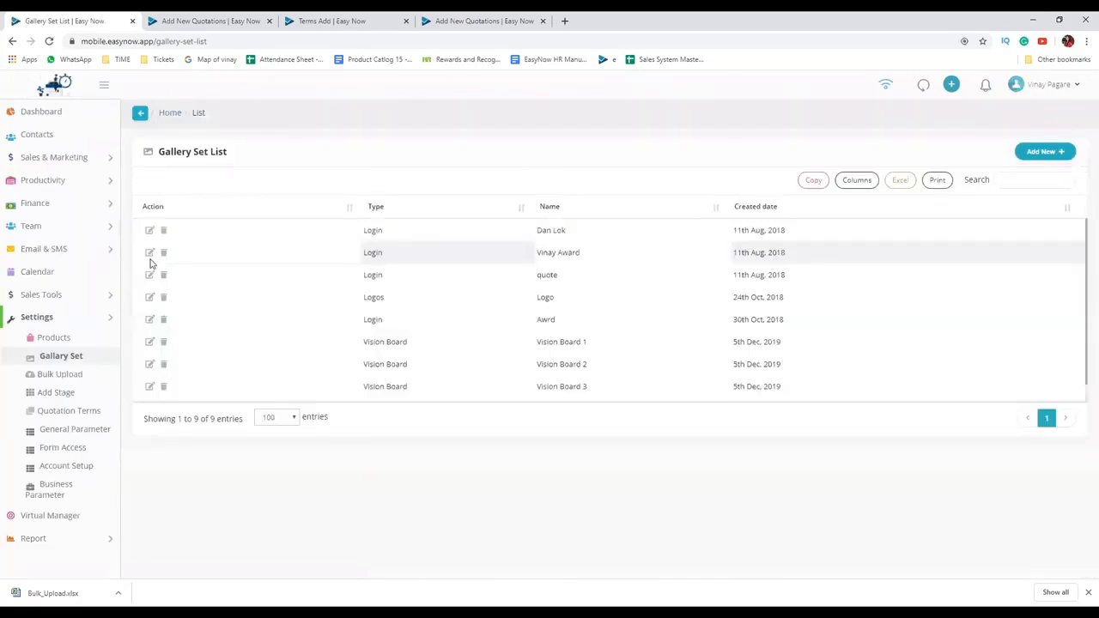
double_click(373, 230)
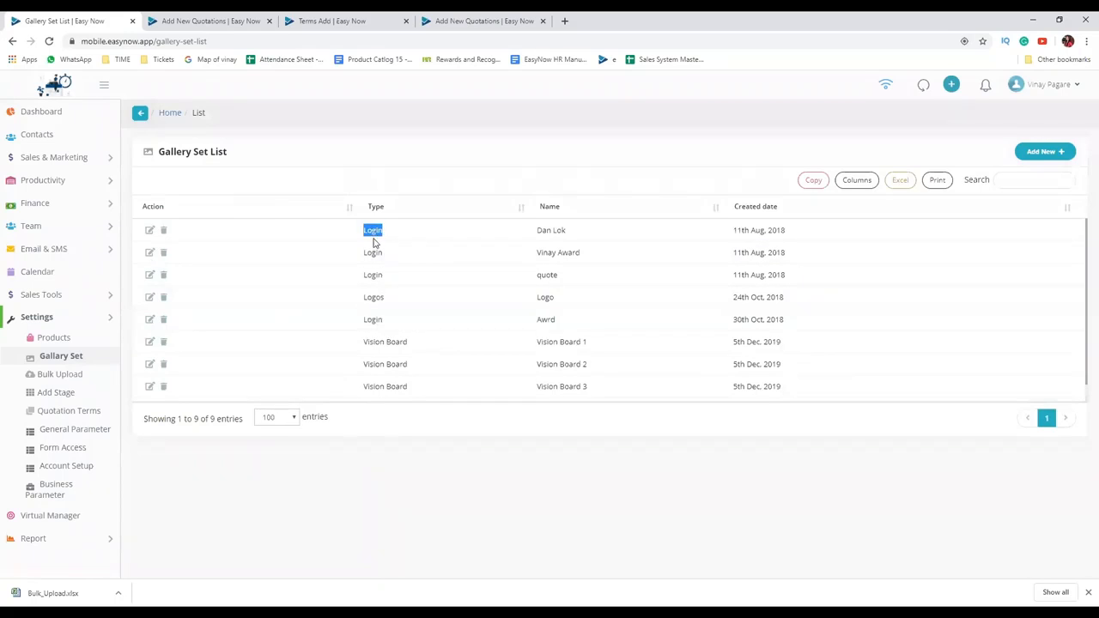
double_click(372, 252)
double_click(372, 275)
left_click(151, 231)
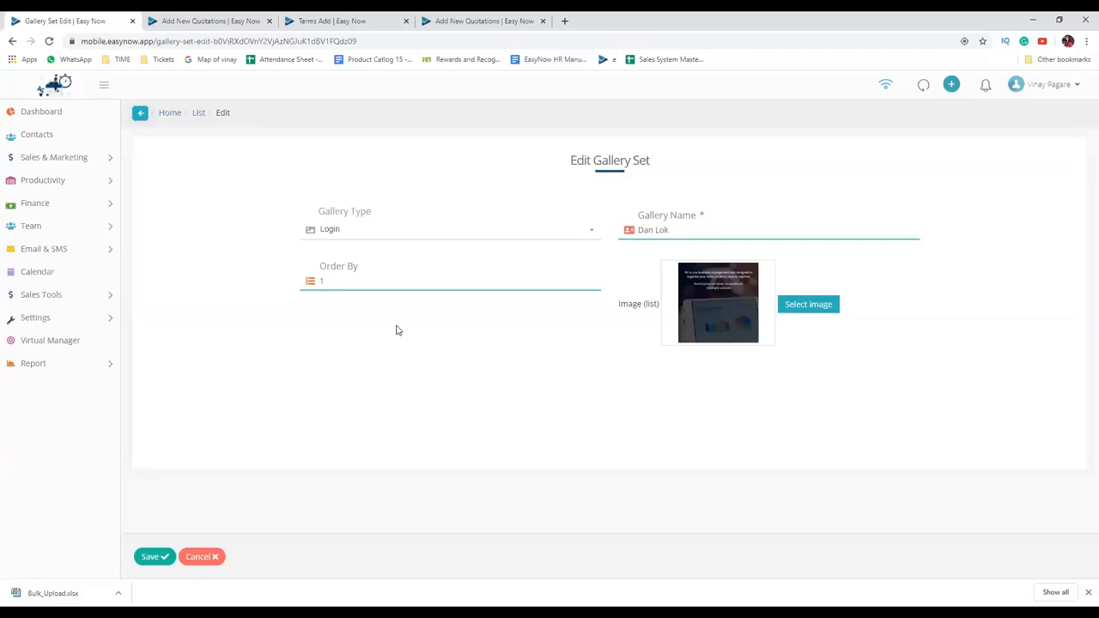
left_click(69, 121)
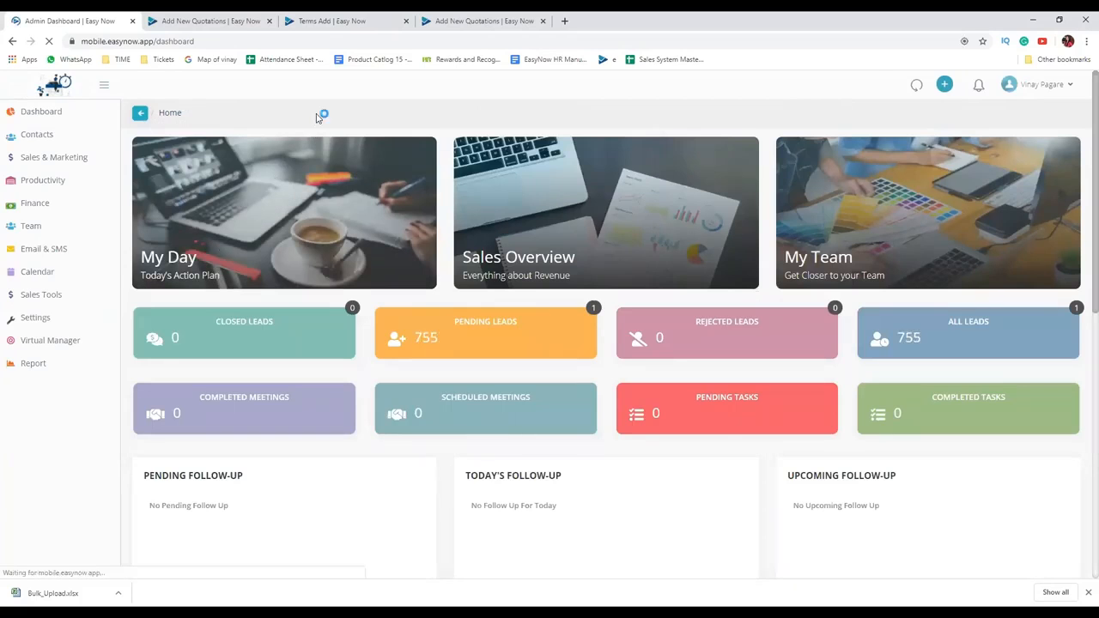